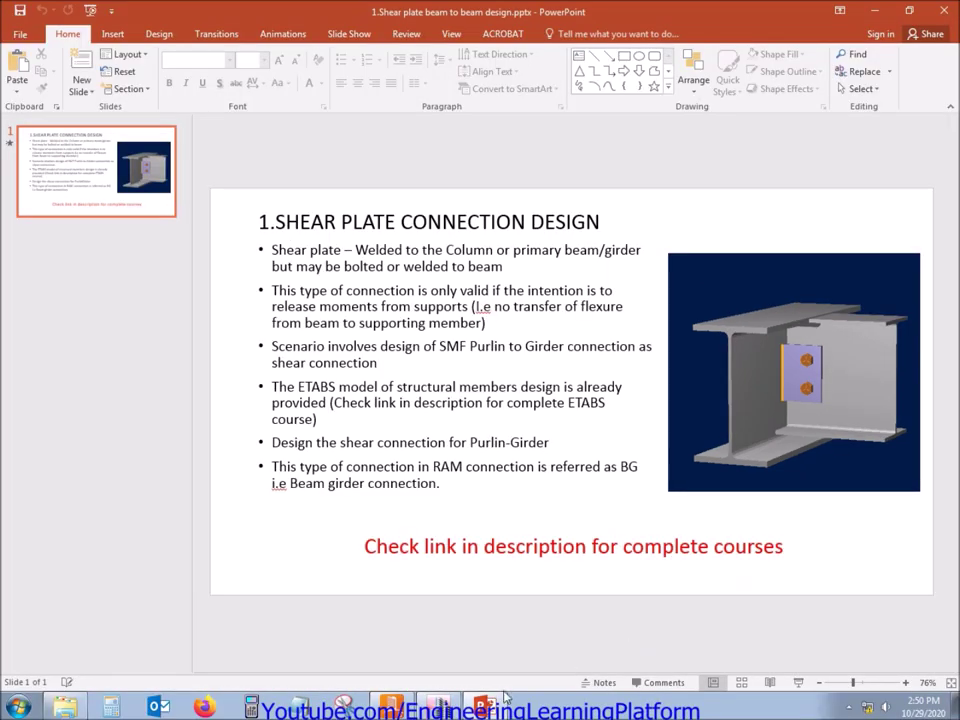
Leave the shear plate design slide and bring up the ETABS steel framing model.
{"action": "key", "text": "alt+Tab"}
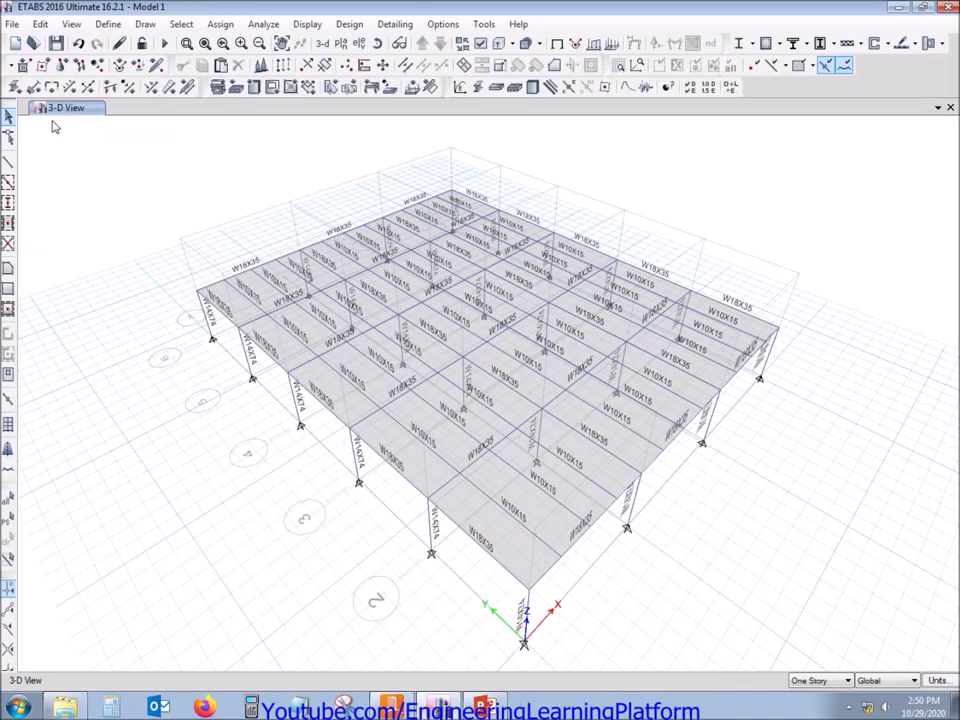
Run the structural analysis and return to the undeformed 3-D view.
{"action": "left_click", "coordinate": [165, 44]}
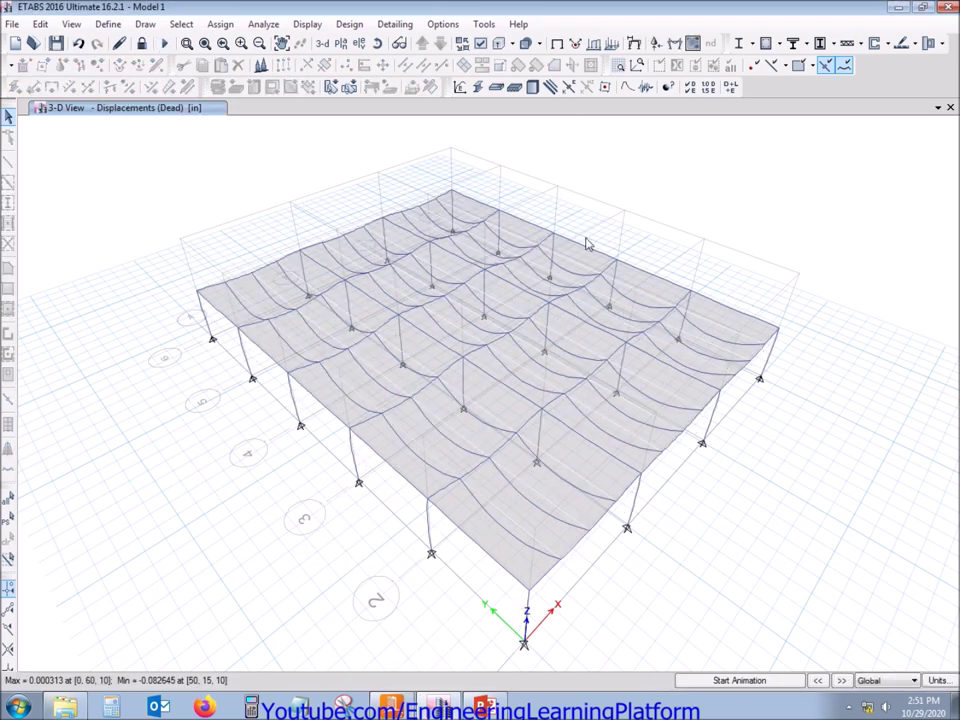
{"action": "key", "text": "F4"}
{"action": "scroll", "coordinate": [484, 591], "scroll_direction": "up", "scroll_amount": 5}
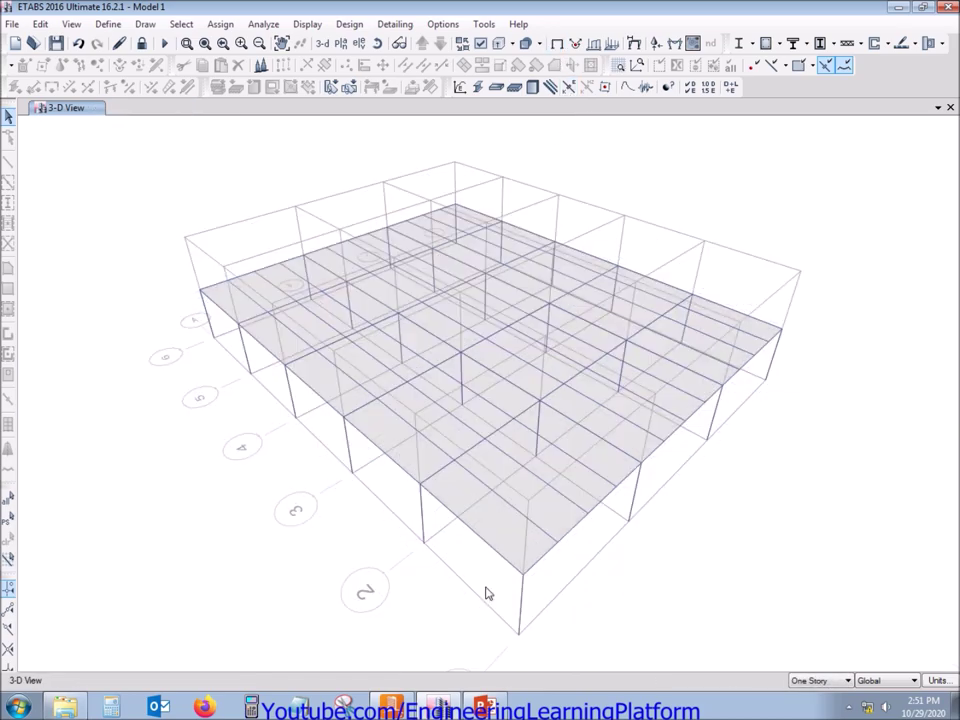
{"action": "scroll", "coordinate": [542, 551], "scroll_direction": "down", "scroll_amount": 2}
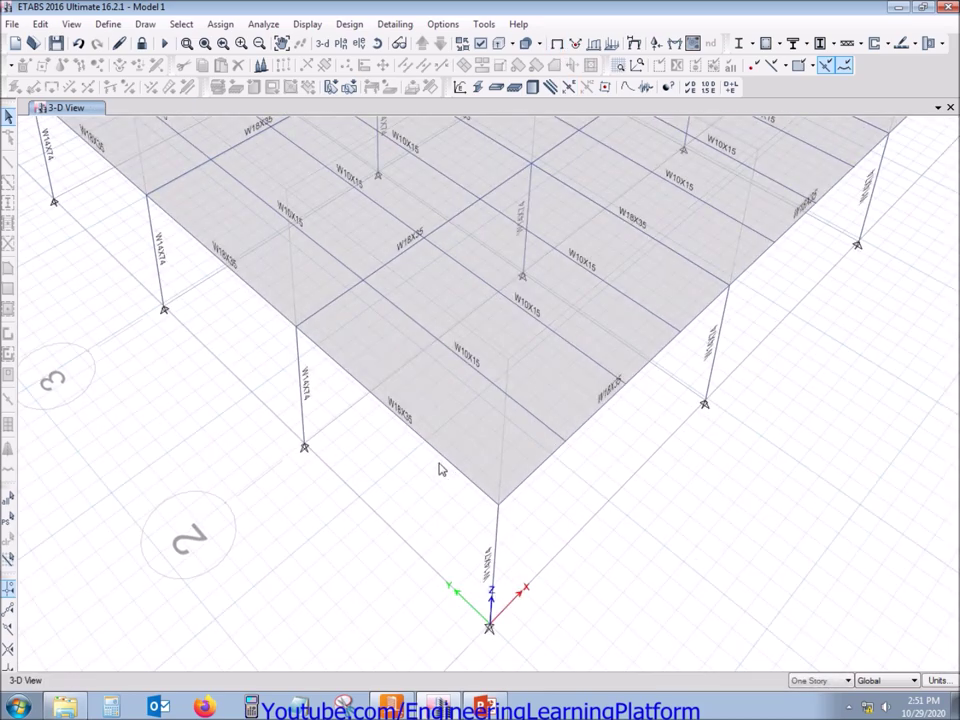
Select and orbit around the W18X35 girders and W10X15 beams to inspect the framing.
{"action": "left_click", "coordinate": [400, 425]}
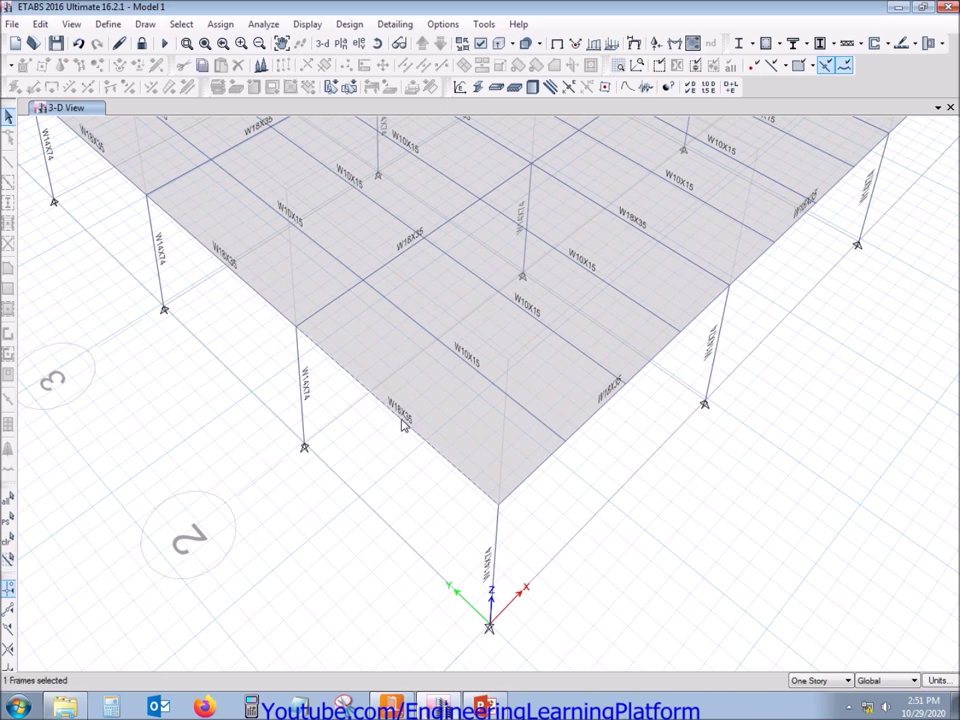
{"action": "left_click", "coordinate": [496, 557]}
{"action": "key", "text": "ctrl+q"}
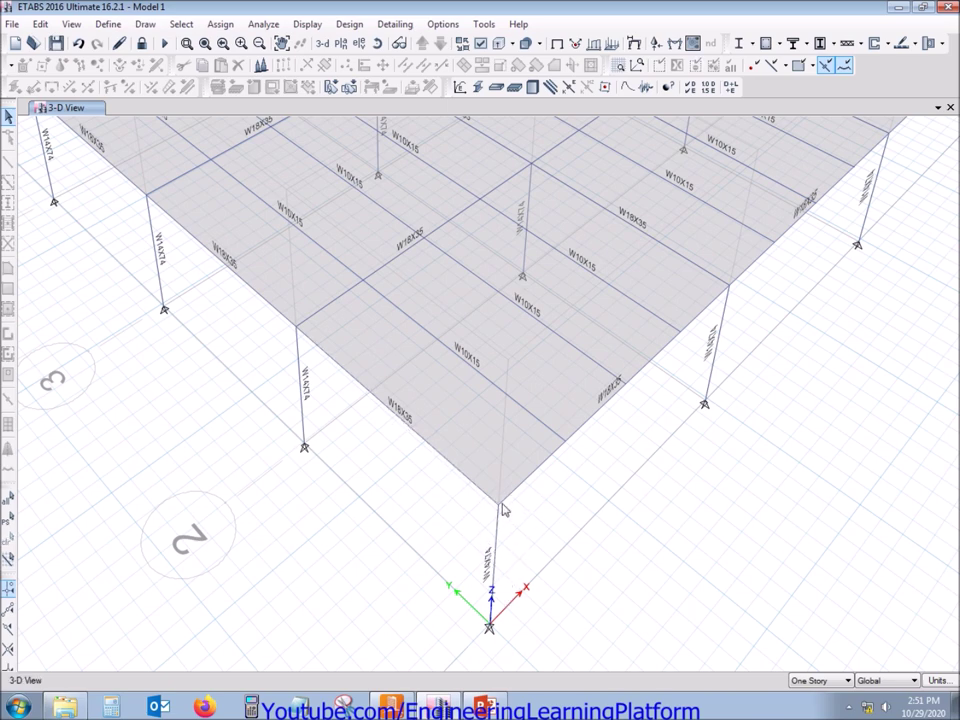
{"action": "left_click_drag", "start_coordinate": [468, 481], "coordinate": [486, 510]}
{"action": "left_click_drag", "start_coordinate": [559, 532], "coordinate": [531, 538]}
{"action": "left_click_drag", "start_coordinate": [296, 497], "coordinate": [675, 440]}
{"action": "scroll", "coordinate": [675, 440], "scroll_direction": "up", "scroll_amount": 3}
{"action": "left_click", "coordinate": [649, 448]}
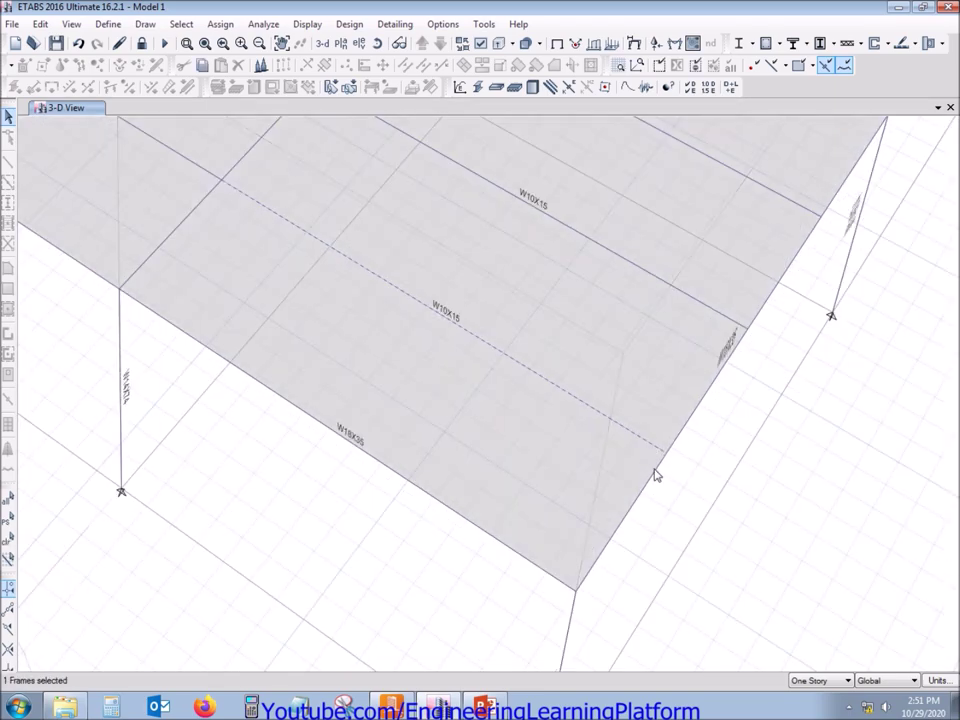
{"action": "left_click", "coordinate": [634, 542]}
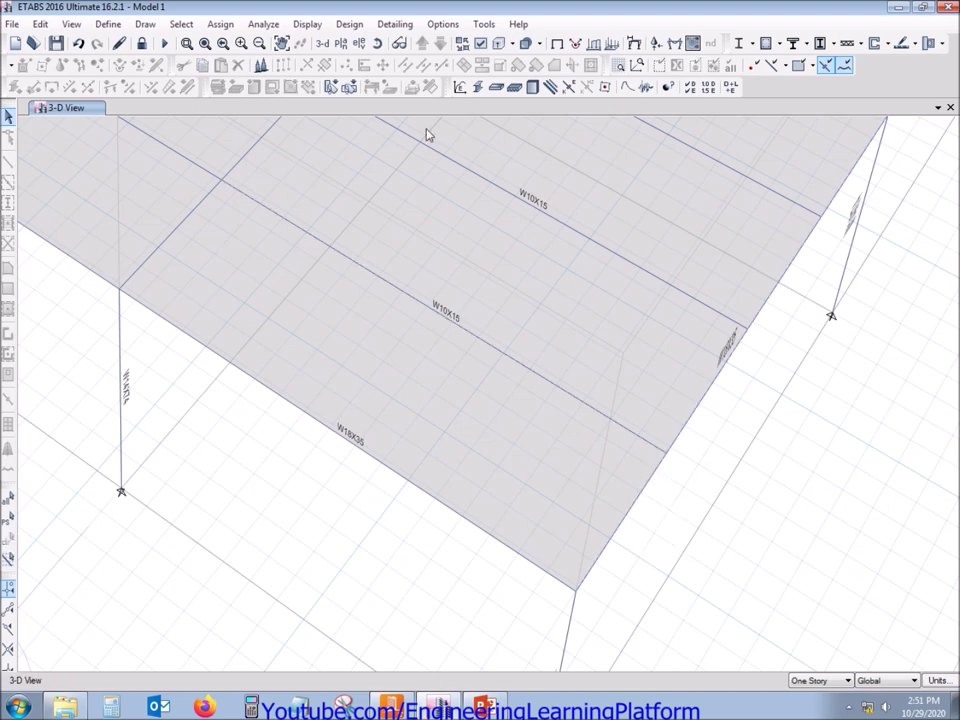
Hide floors, braces, joints and columns in the view display options.
{"action": "left_click", "coordinate": [480, 43]}
{"action": "left_click", "coordinate": [508, 441]}
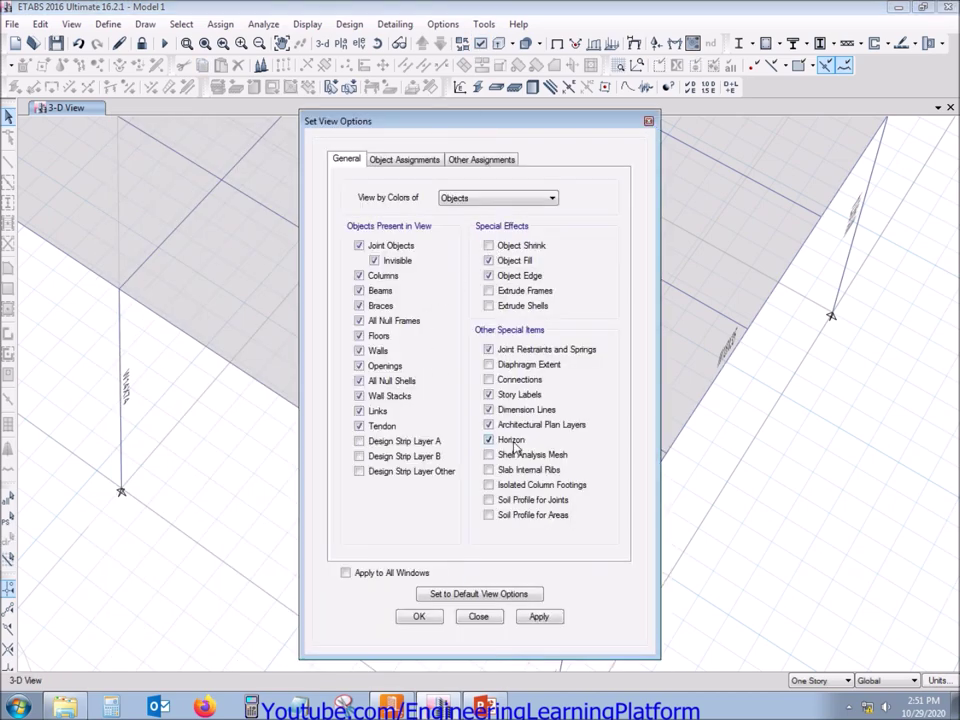
{"action": "left_click", "coordinate": [381, 305]}
{"action": "left_click", "coordinate": [381, 246]}
{"action": "left_click", "coordinate": [382, 276]}
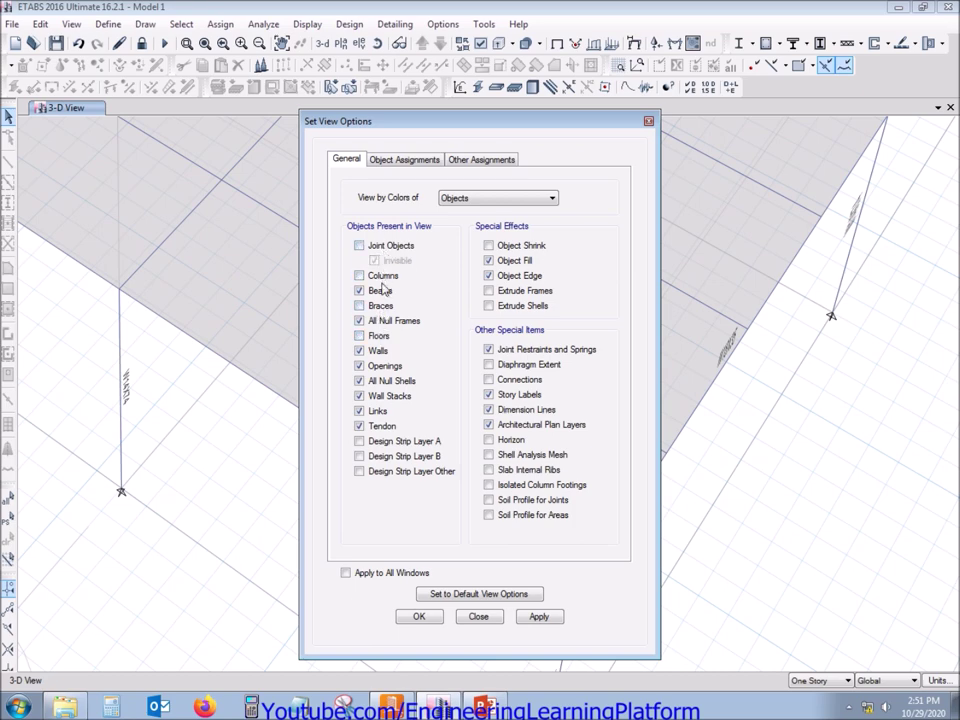
{"action": "left_click", "coordinate": [421, 617]}
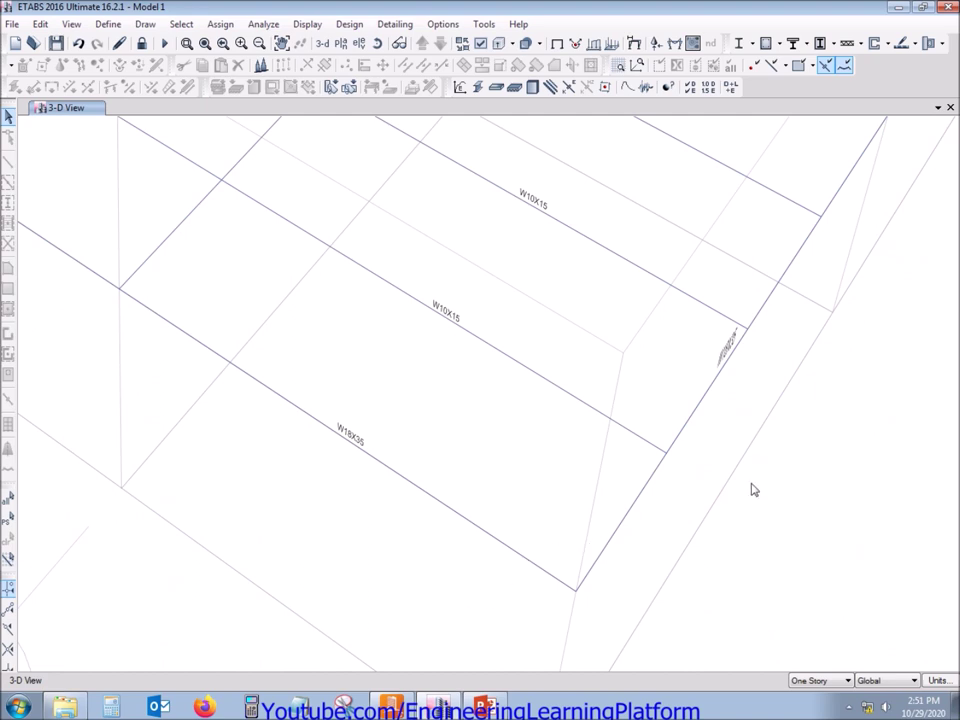
Turn off the grid display in the model view.
{"action": "right_click", "coordinate": [750, 489]}
{"action": "left_click", "coordinate": [814, 527]}
{"action": "scroll", "coordinate": [665, 500], "scroll_direction": "down", "scroll_amount": 2}
{"action": "scroll", "coordinate": [523, 514], "scroll_direction": "up", "scroll_amount": 1}
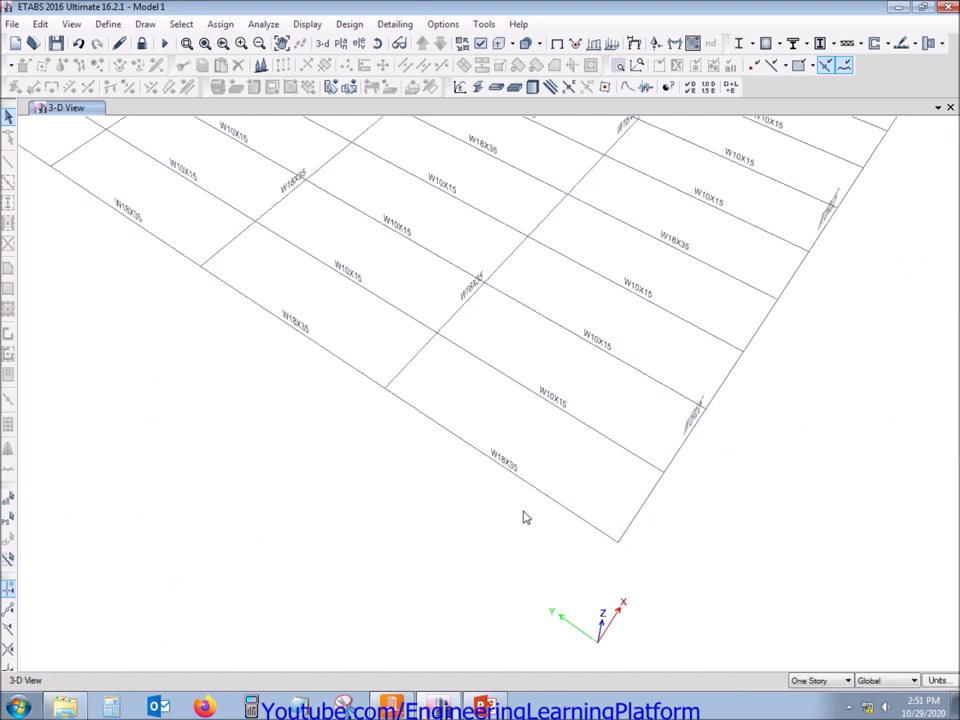
{"action": "scroll", "coordinate": [433, 495], "scroll_direction": "up", "scroll_amount": 1}
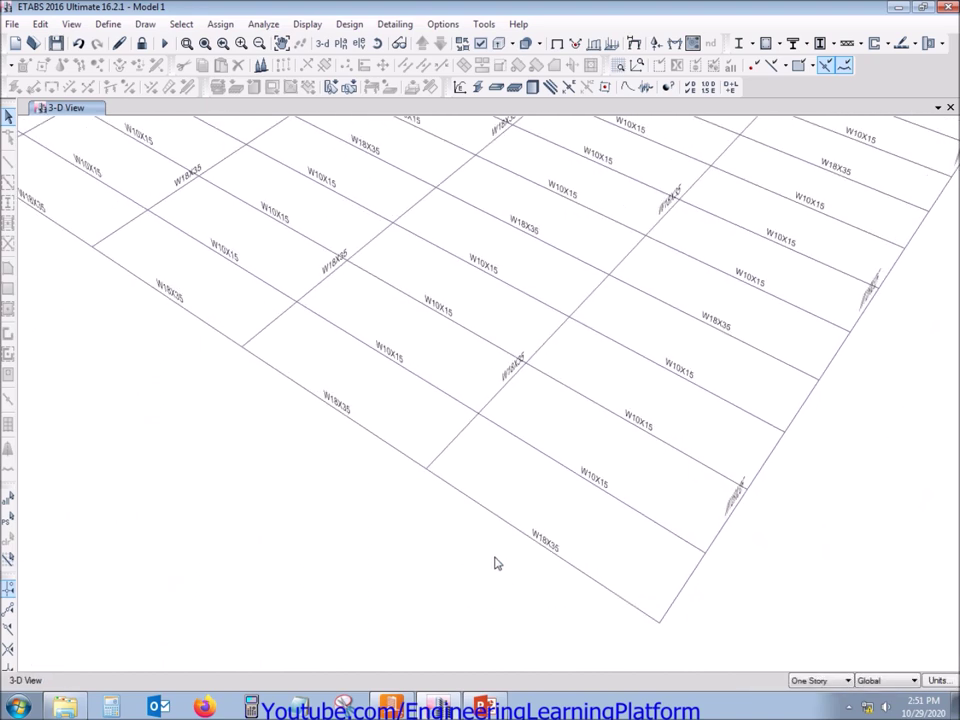
Show the Story1 plan view with members coloured by section properties.
{"action": "left_click", "coordinate": [342, 44]}
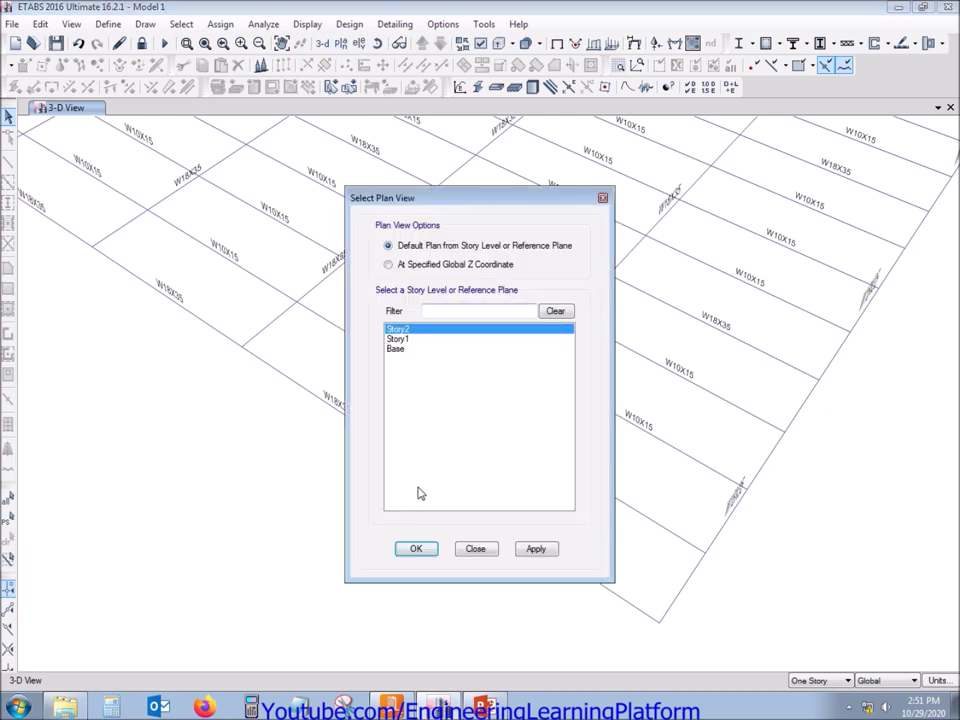
{"action": "left_click", "coordinate": [445, 339]}
{"action": "left_click", "coordinate": [416, 549]}
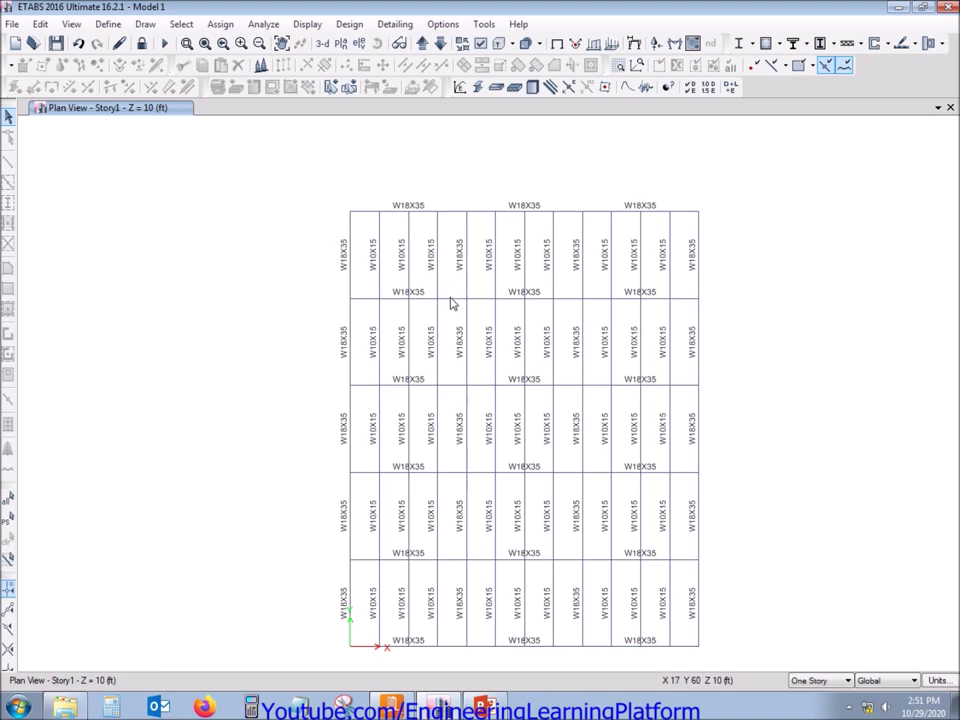
{"action": "left_click", "coordinate": [481, 44]}
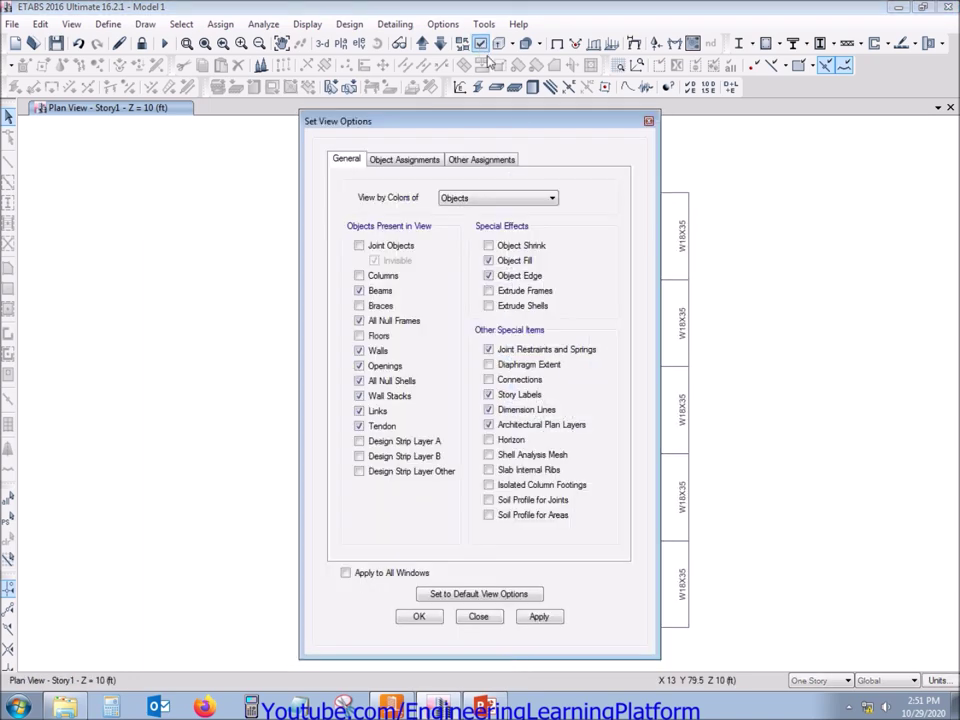
{"action": "left_click", "coordinate": [498, 198]}
{"action": "left_click", "coordinate": [472, 221]}
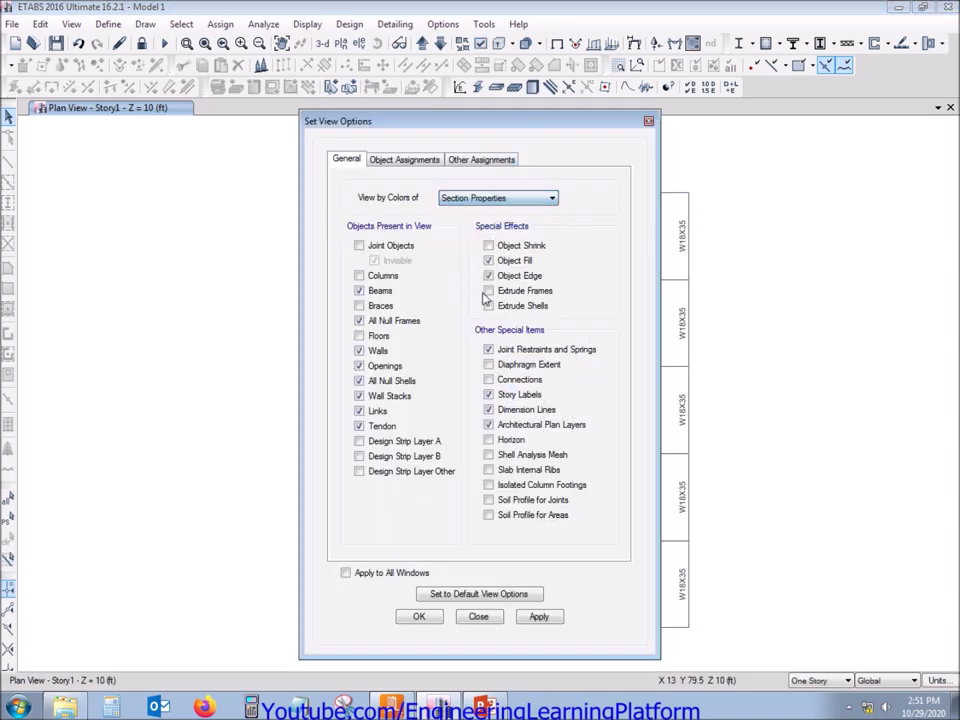
{"action": "left_click", "coordinate": [421, 616]}
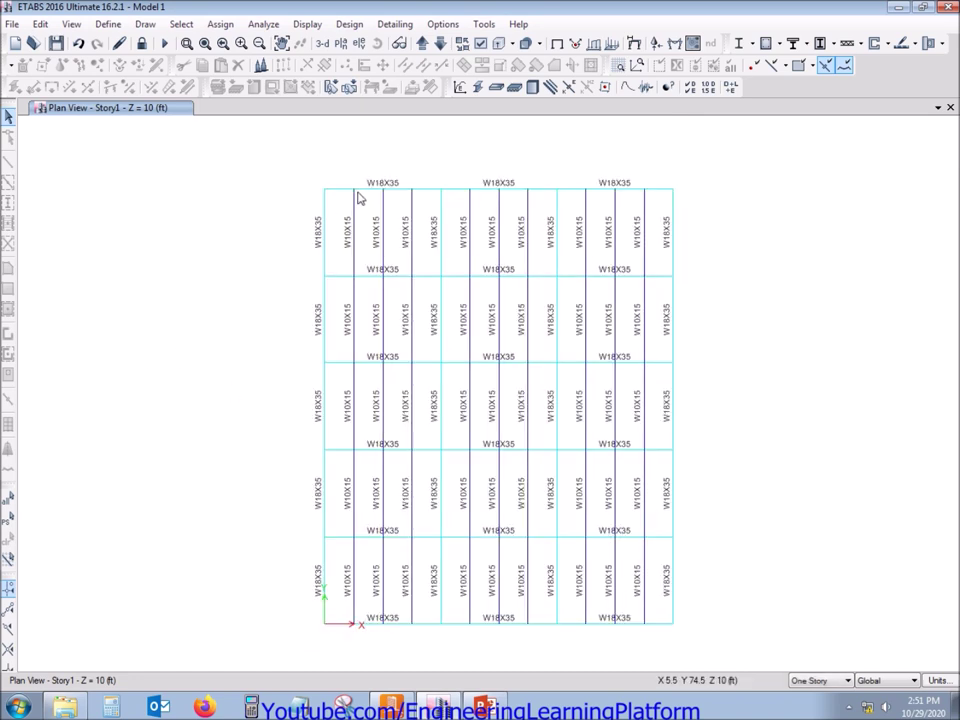
Turn joint objects back on in the Story1 plan.
{"action": "left_click_drag", "start_coordinate": [366, 203], "coordinate": [352, 177]}
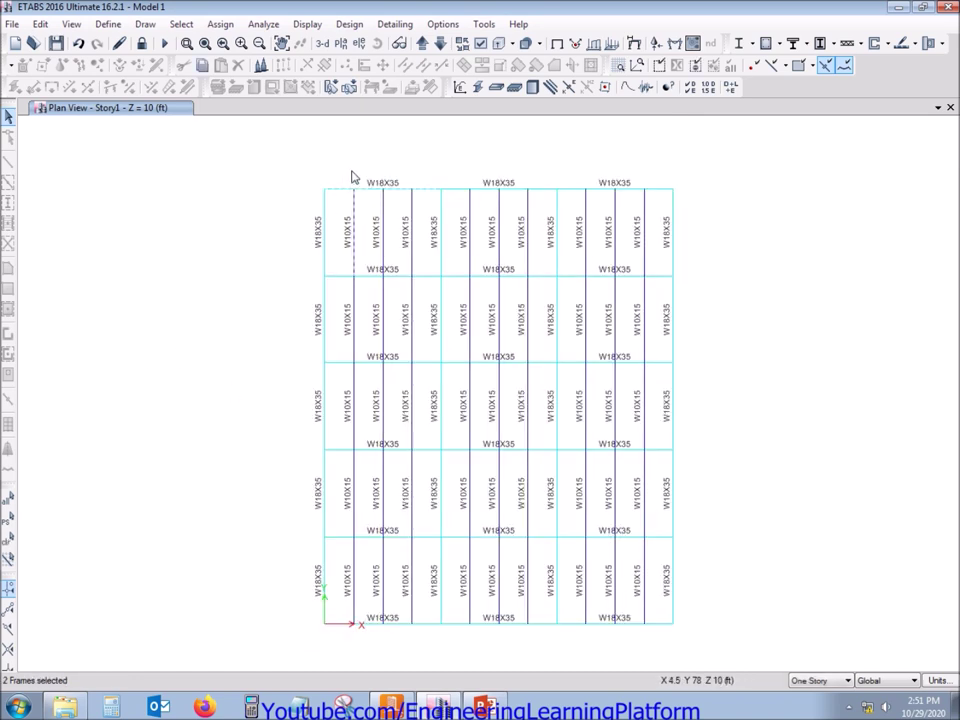
{"action": "left_click", "coordinate": [480, 43]}
{"action": "left_click", "coordinate": [359, 245]}
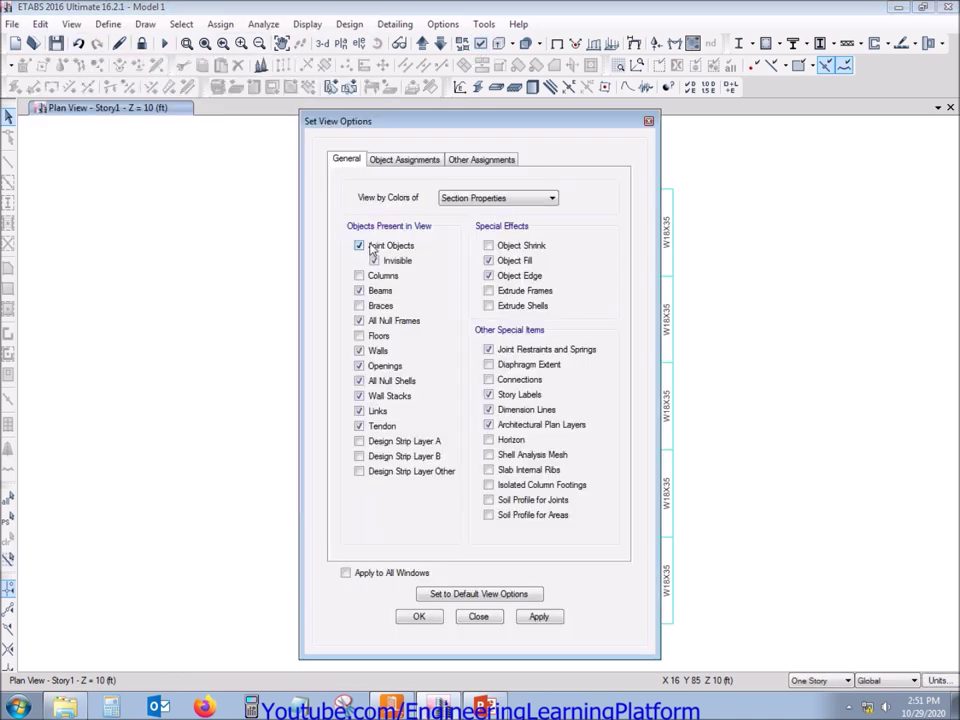
{"action": "left_click", "coordinate": [420, 617]}
Select the beam-girder joints along the top girder and lower plan, then clear the selection.
{"action": "left_click", "coordinate": [352, 186]}
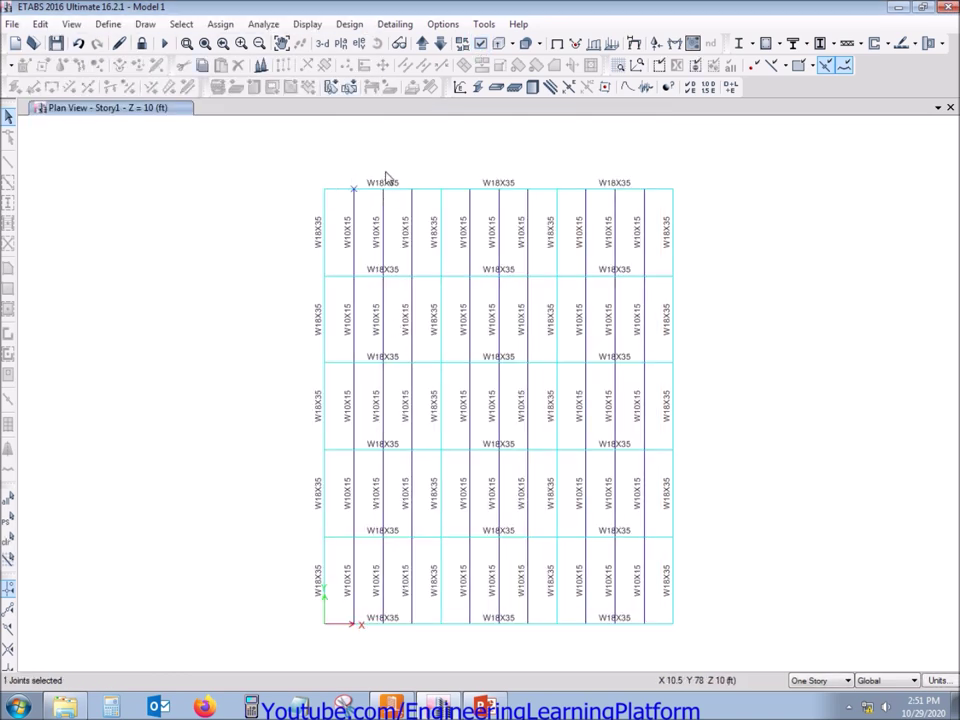
{"action": "left_click_drag", "start_coordinate": [387, 176], "coordinate": [420, 198]}
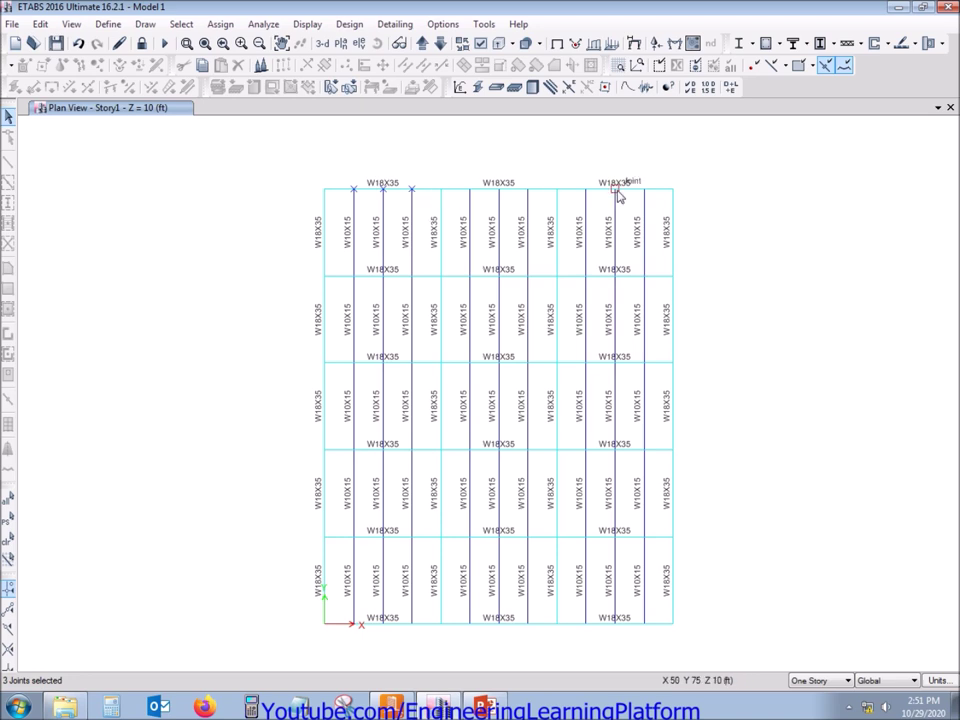
{"action": "left_click_drag", "start_coordinate": [574, 525], "coordinate": [595, 551]}
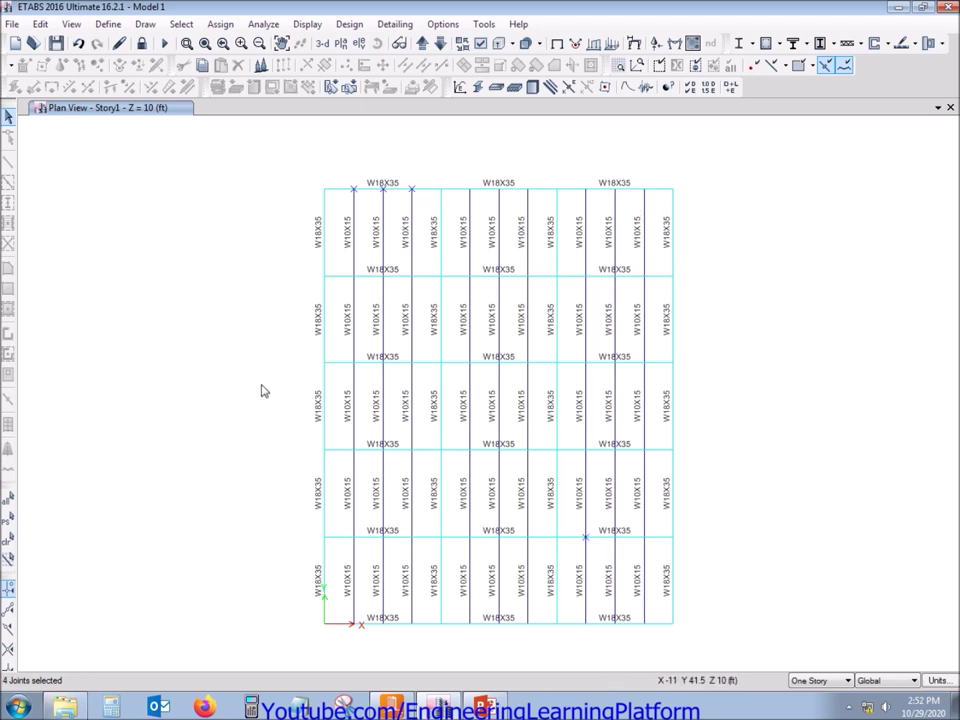
{"action": "key", "text": "ctrl+q"}
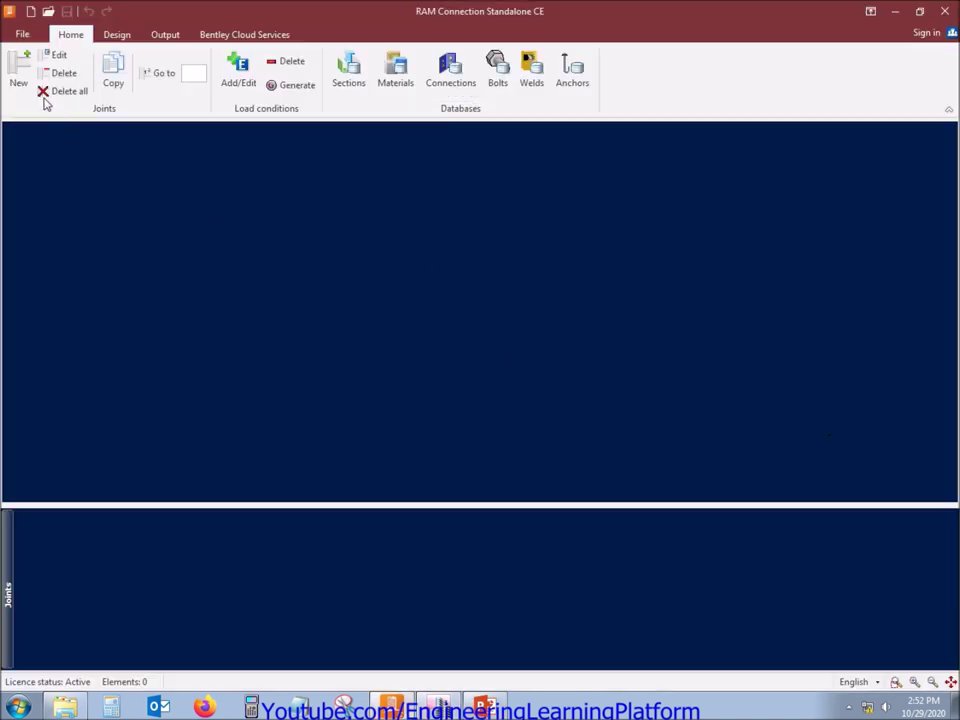
Start a new Frame connection joint of type BG.
{"action": "left_click", "coordinate": [19, 74]}
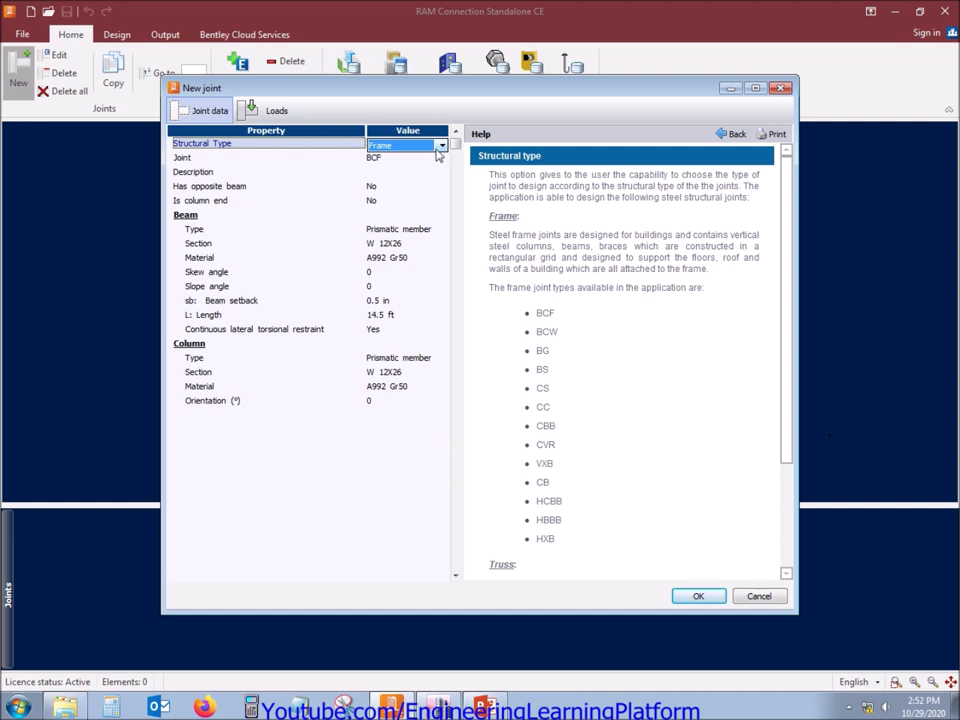
{"action": "left_click", "coordinate": [440, 147]}
{"action": "left_click", "coordinate": [439, 147]}
{"action": "left_click", "coordinate": [441, 159]}
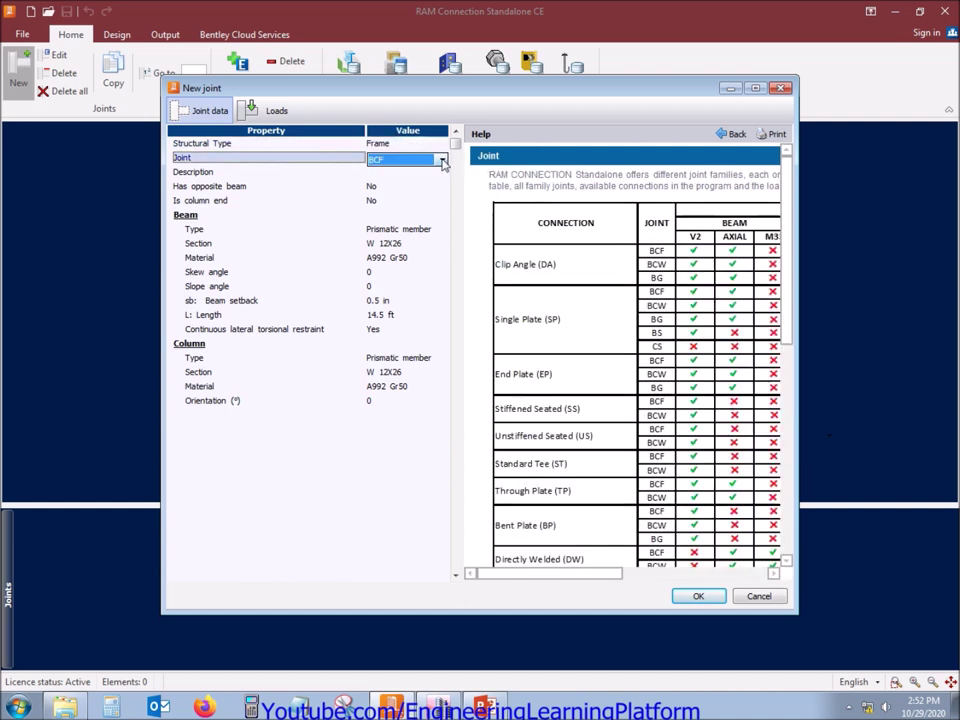
{"action": "left_click", "coordinate": [441, 159]}
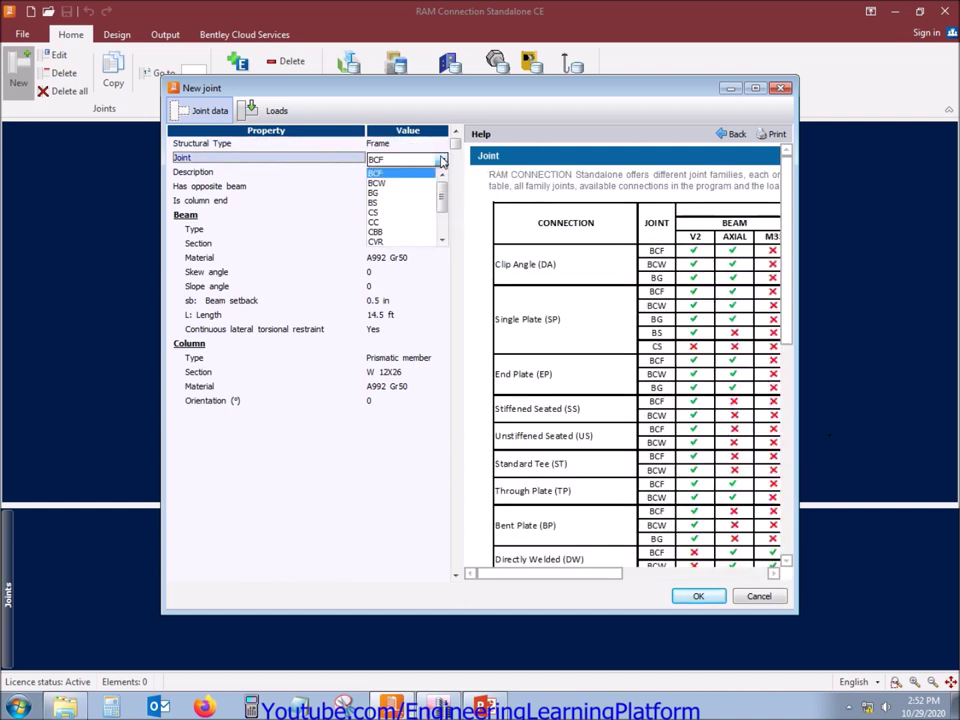
{"action": "left_click", "coordinate": [380, 194]}
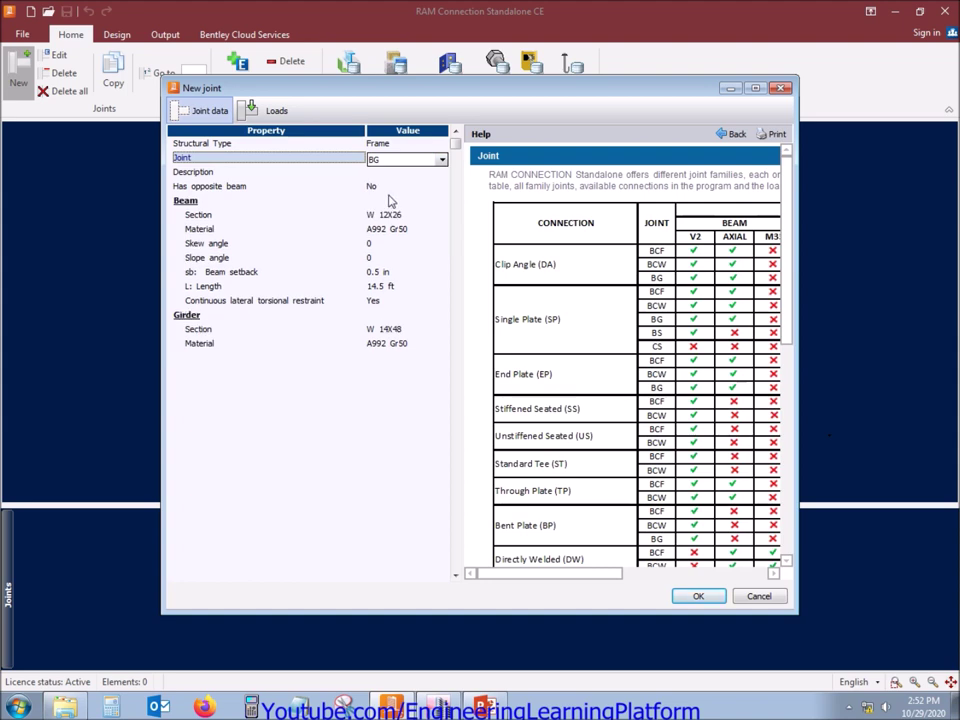
Set the beam section to W 10X15 from the United States W table.
{"action": "left_click", "coordinate": [444, 217]}
{"action": "left_click", "coordinate": [442, 216]}
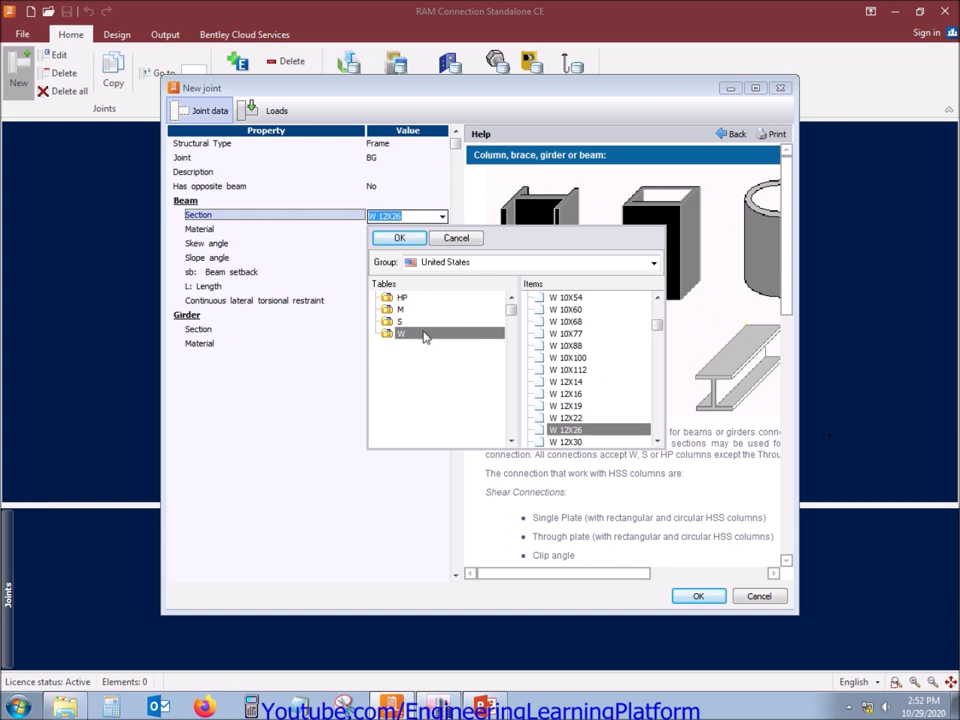
{"action": "left_click", "coordinate": [652, 266]}
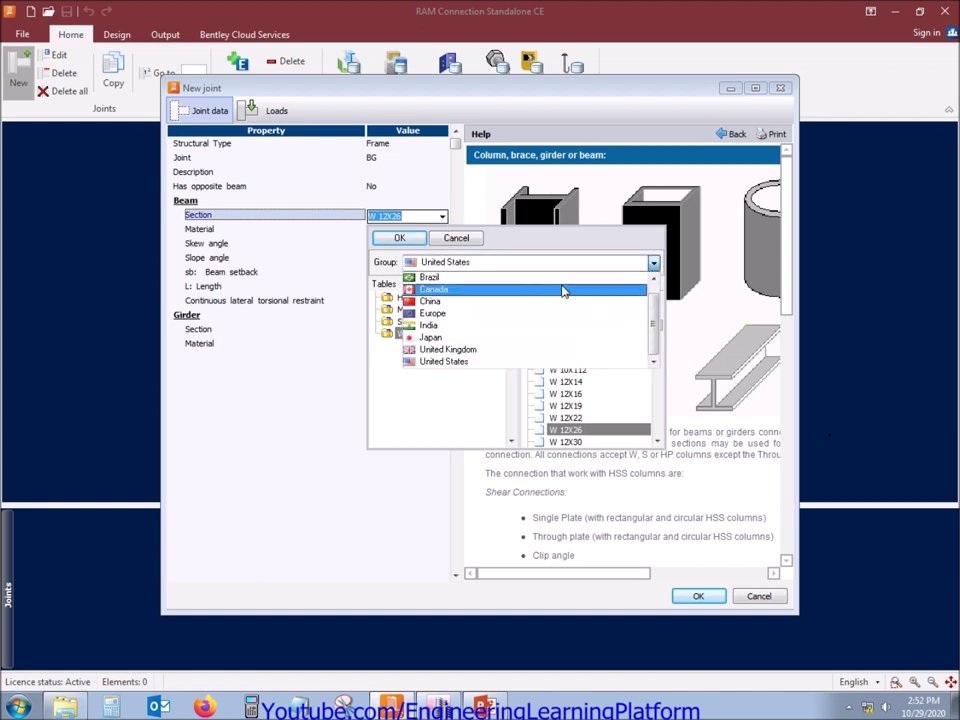
{"action": "left_click", "coordinate": [470, 364]}
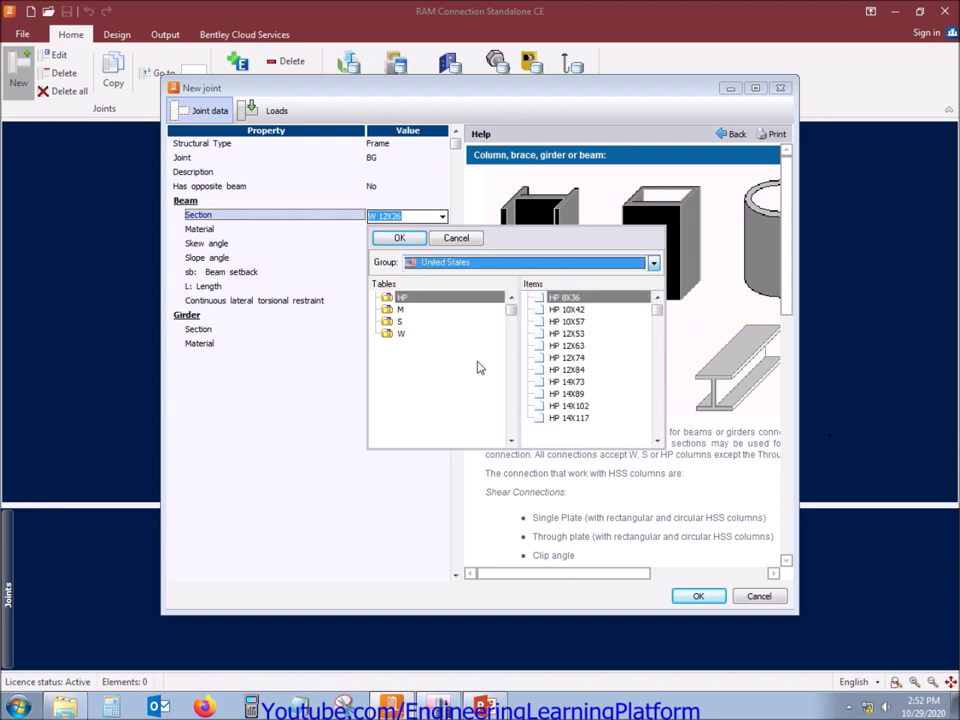
{"action": "left_click", "coordinate": [400, 334]}
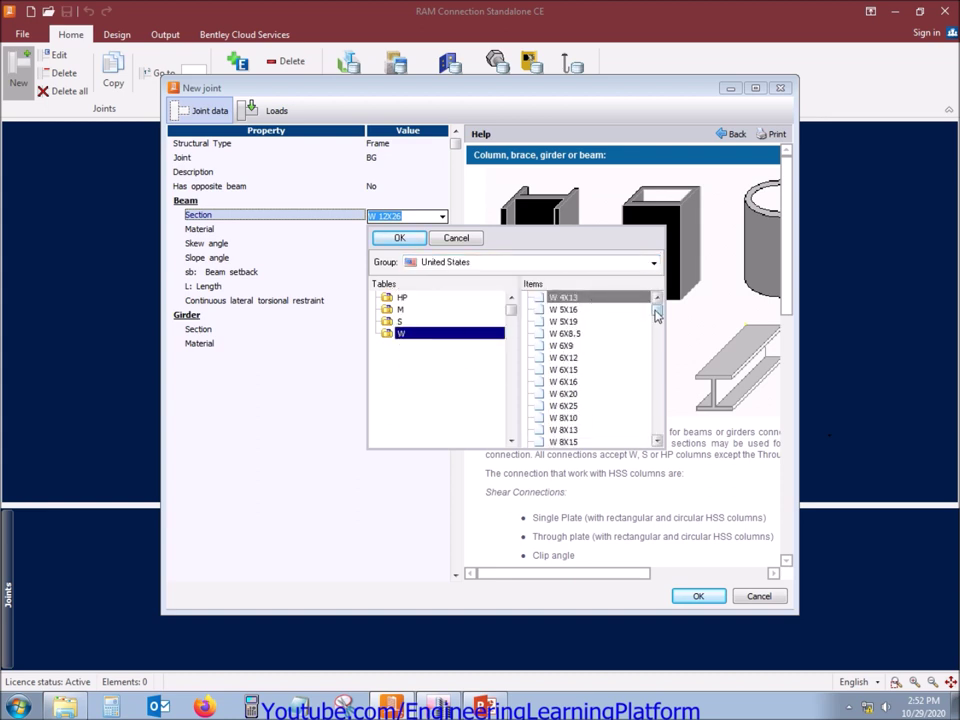
{"action": "left_click_drag", "start_coordinate": [656, 313], "coordinate": [658, 322]}
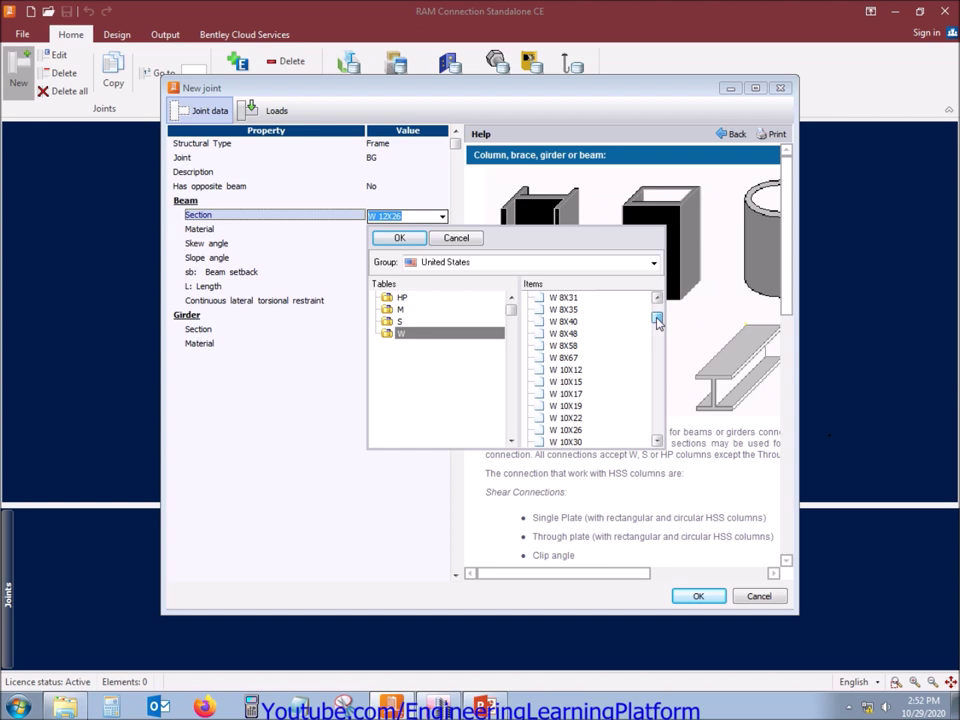
{"action": "left_click", "coordinate": [566, 381]}
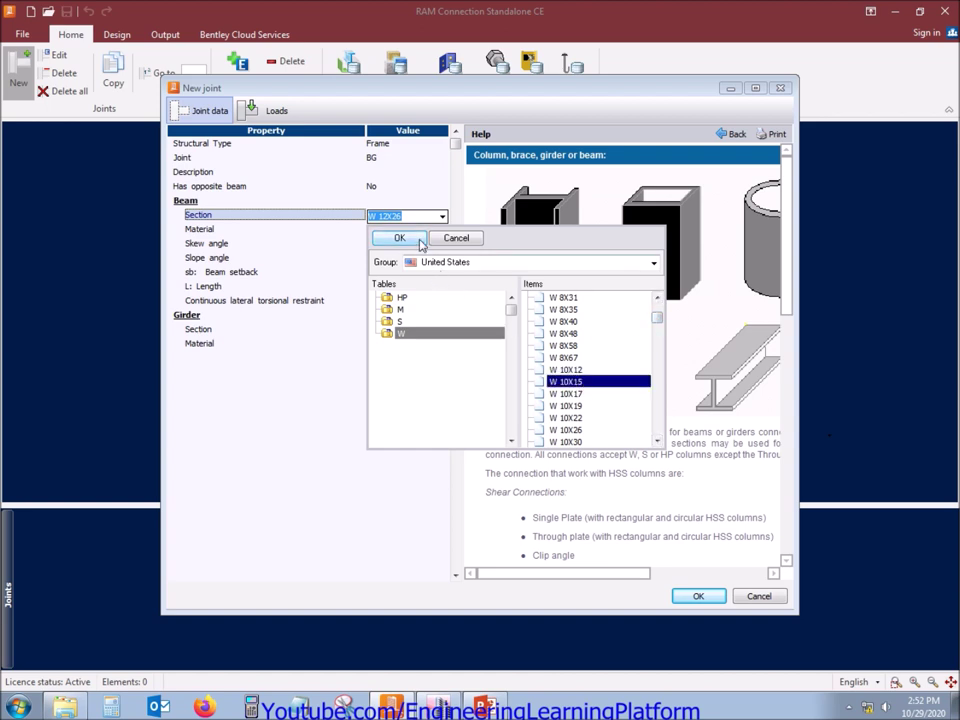
{"action": "left_click", "coordinate": [399, 238]}
Set the beam material to A500 GrC rectangular and start editing the beam length.
{"action": "left_click", "coordinate": [390, 230]}
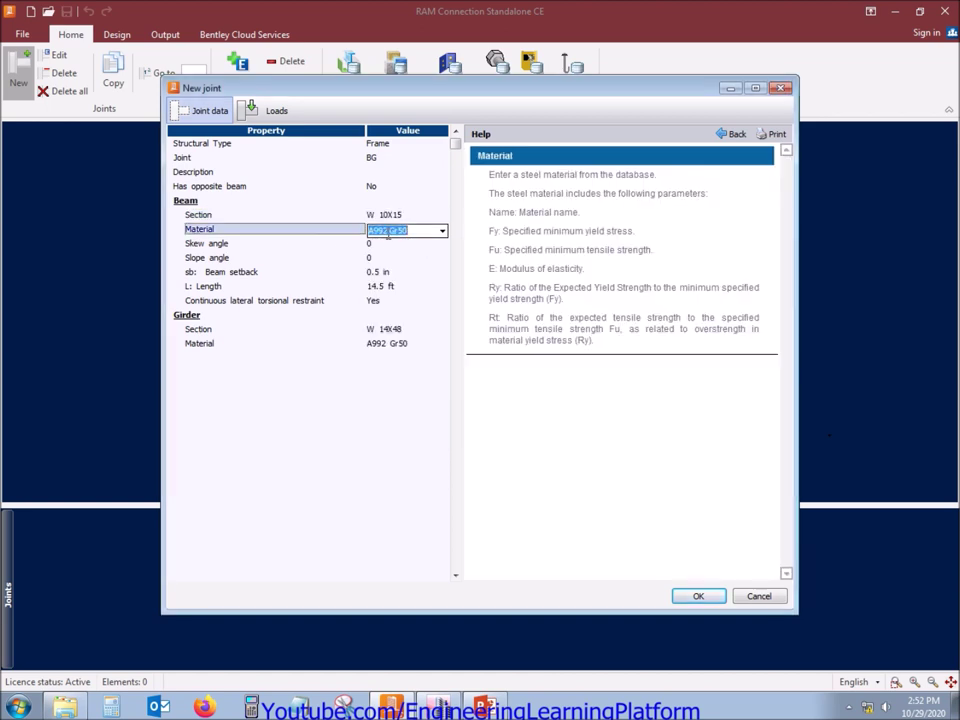
{"action": "left_click", "coordinate": [442, 231]}
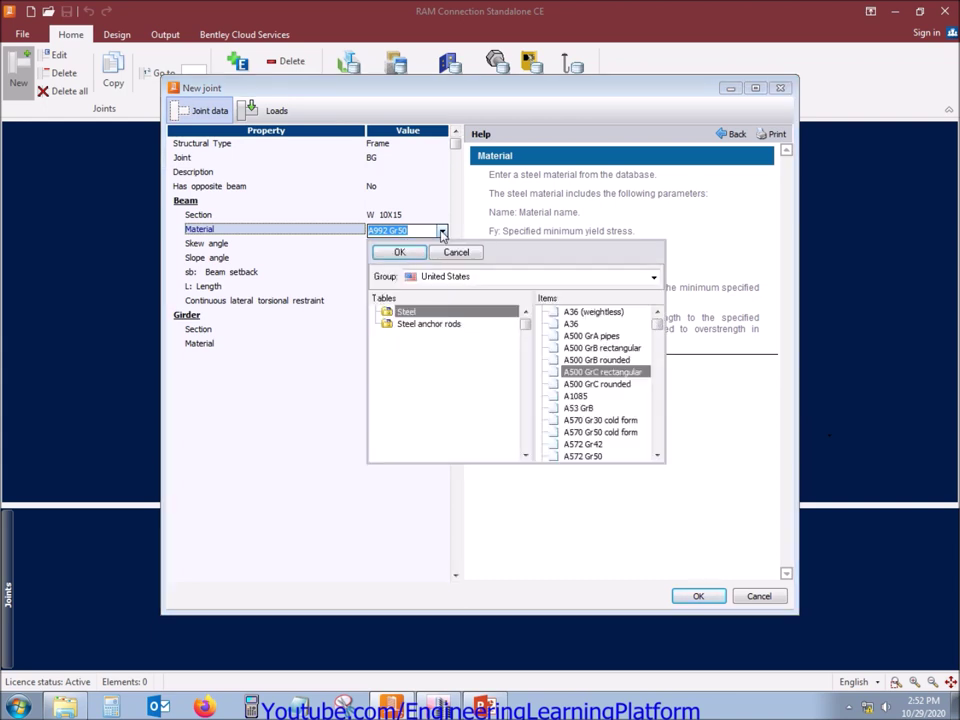
{"action": "left_click", "coordinate": [401, 252]}
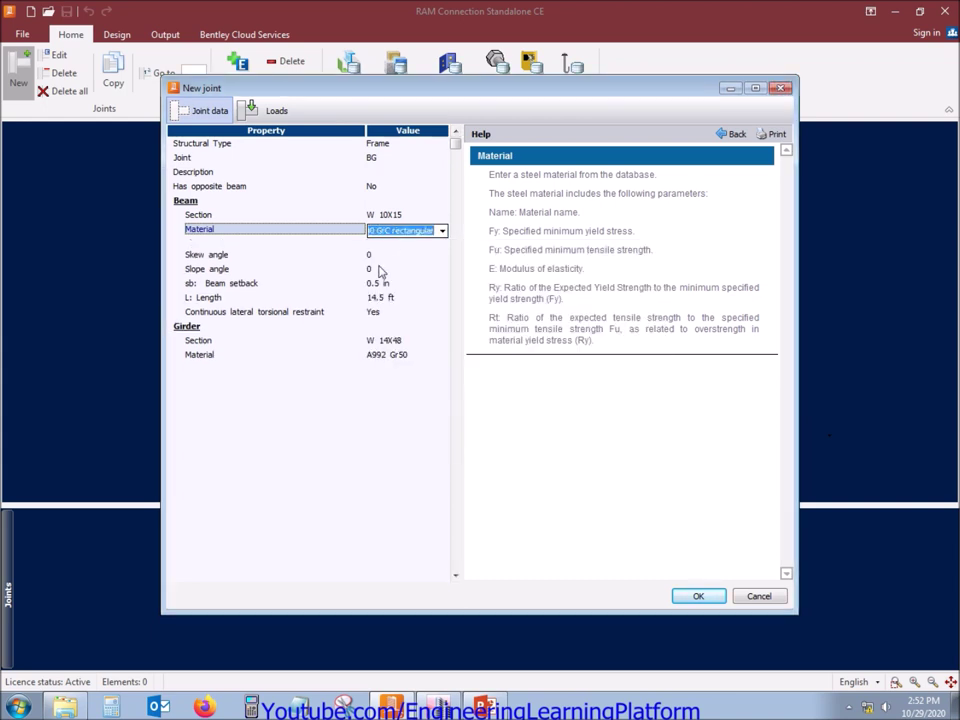
{"action": "left_click", "coordinate": [357, 299]}
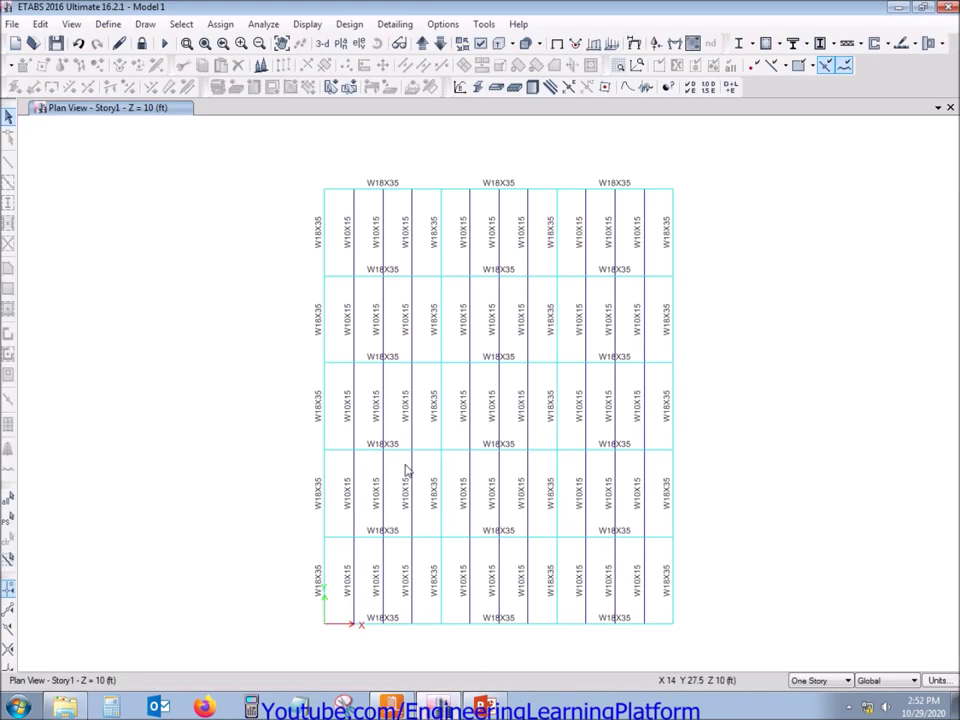
Read the W10X15 beam's 15 ft length in ETABS and accept the new joint.
{"action": "left_click", "coordinate": [386, 326]}
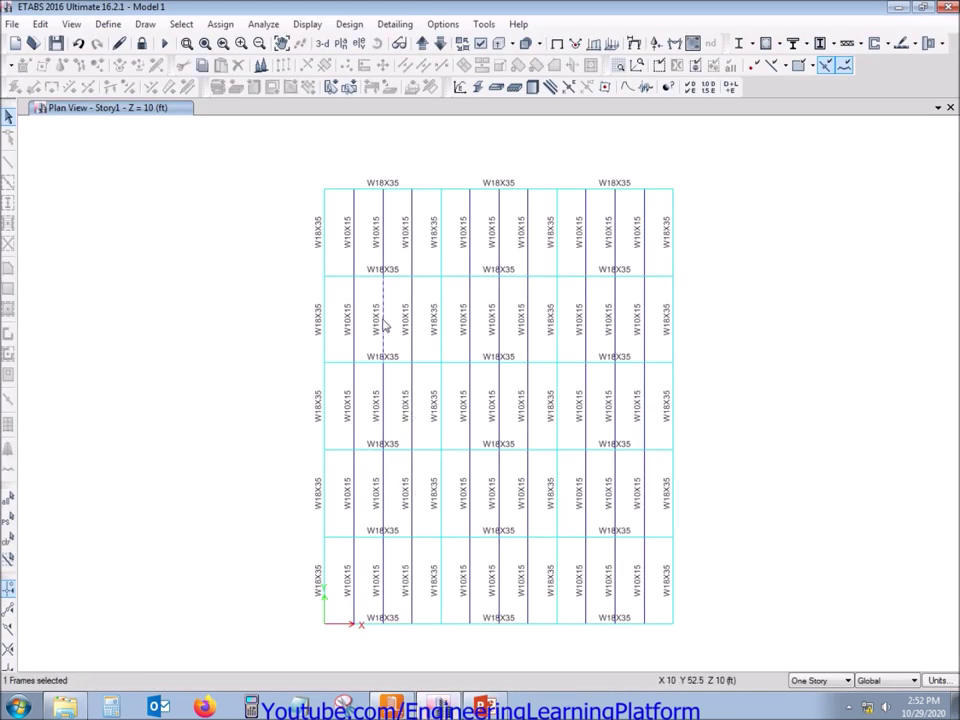
{"action": "right_click", "coordinate": [386, 326]}
{"action": "left_click", "coordinate": [404, 219]}
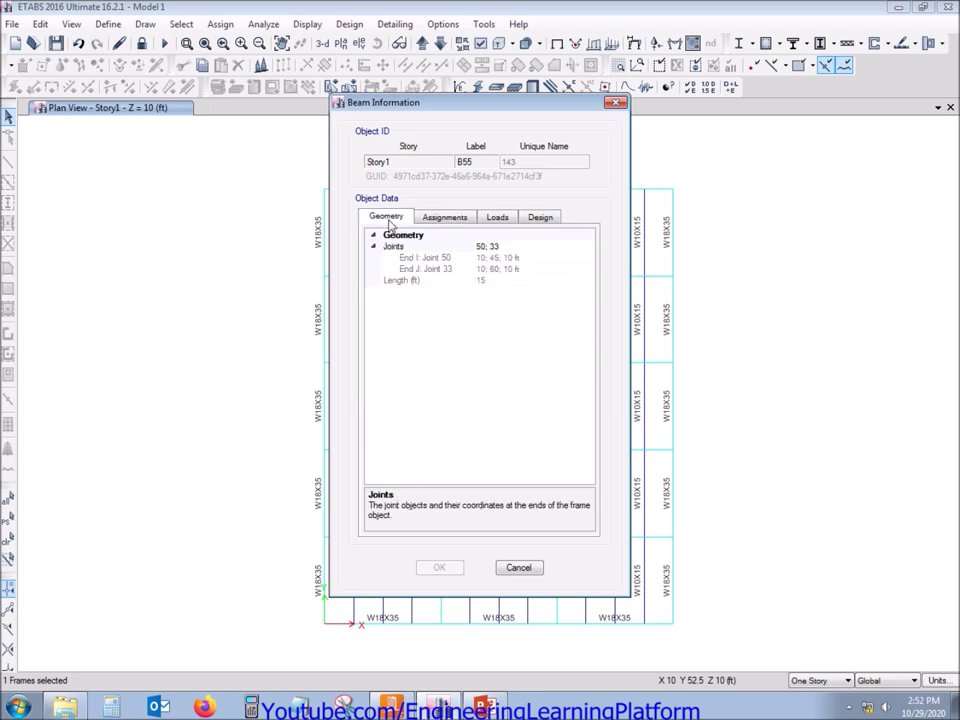
{"action": "left_click", "coordinate": [518, 568]}
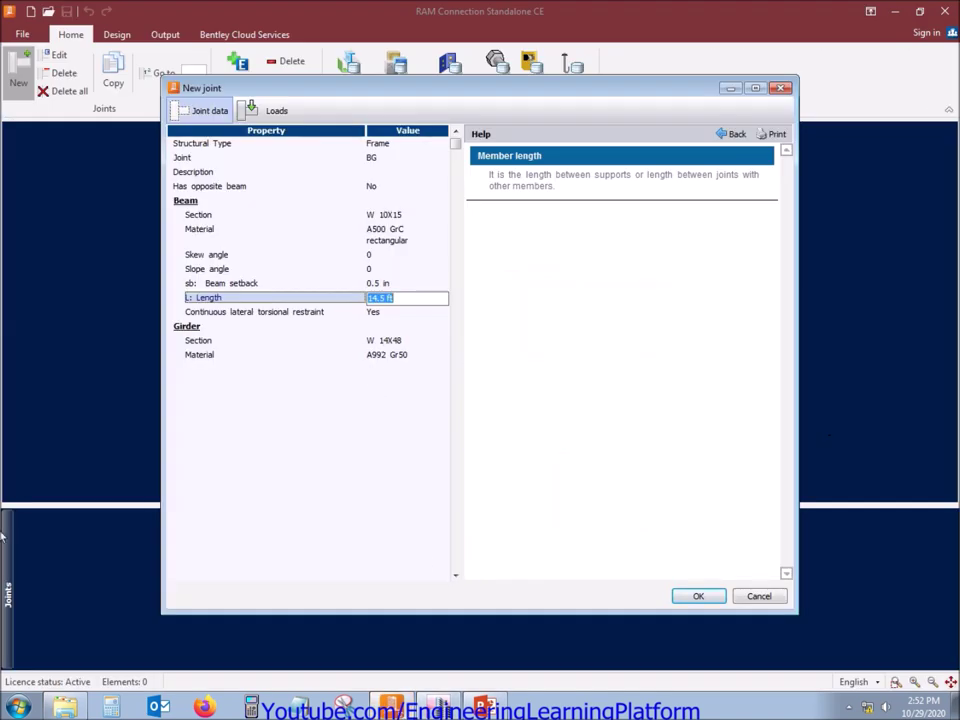
{"action": "key", "text": "Return"}
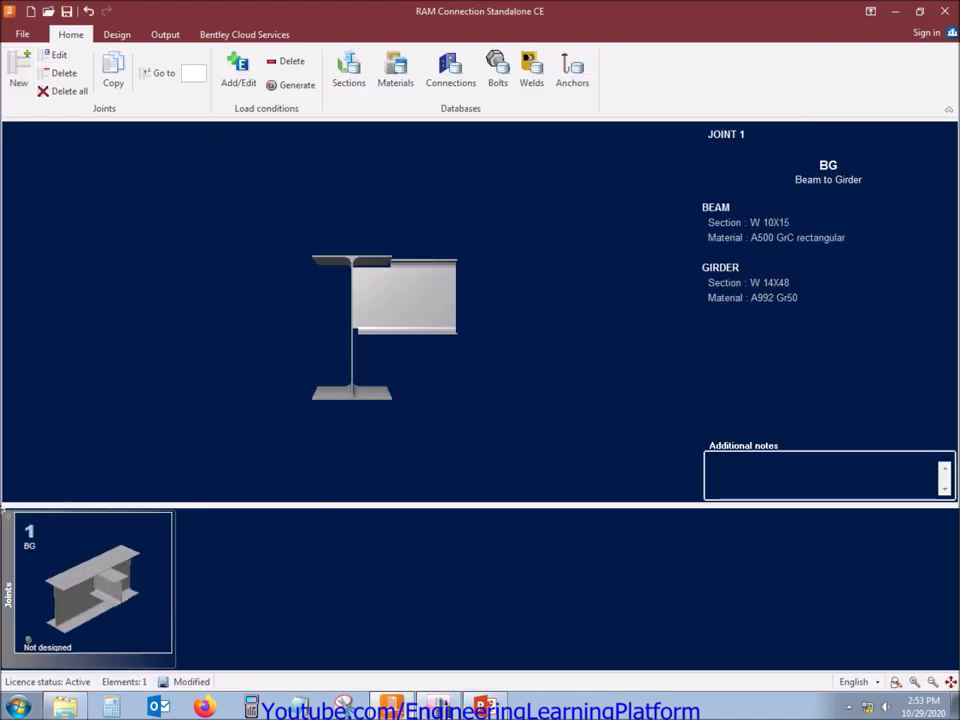
Change Joint 1's girder section to W 18X35.
{"action": "left_click", "coordinate": [58, 57]}
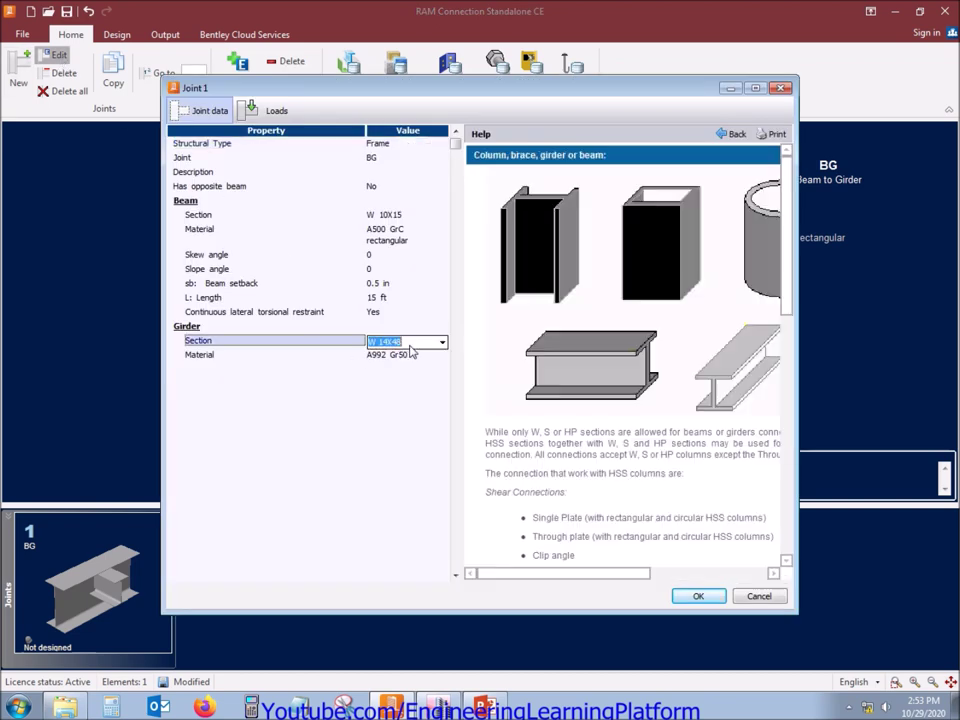
{"action": "left_click", "coordinate": [442, 342]}
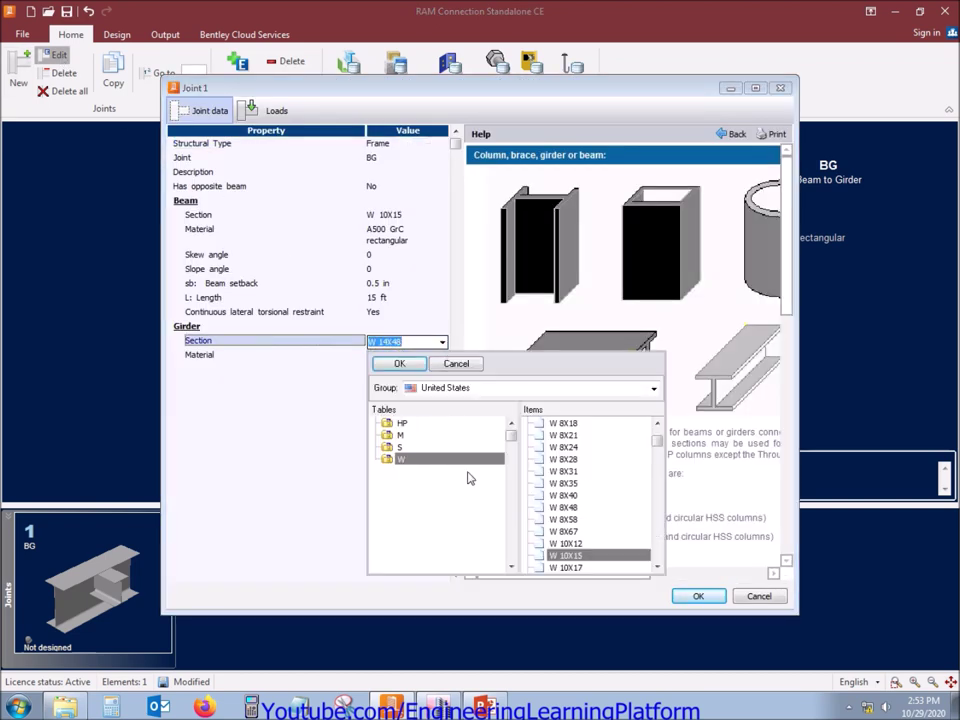
{"action": "left_click_drag", "start_coordinate": [657, 440], "coordinate": [657, 452]}
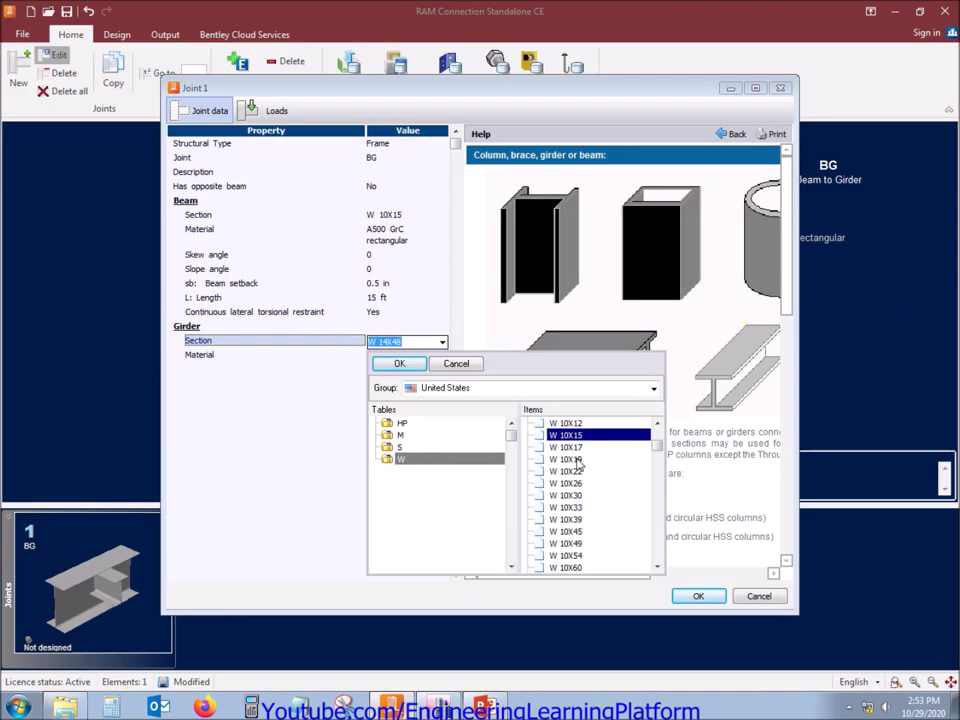
{"action": "left_click", "coordinate": [578, 460]}
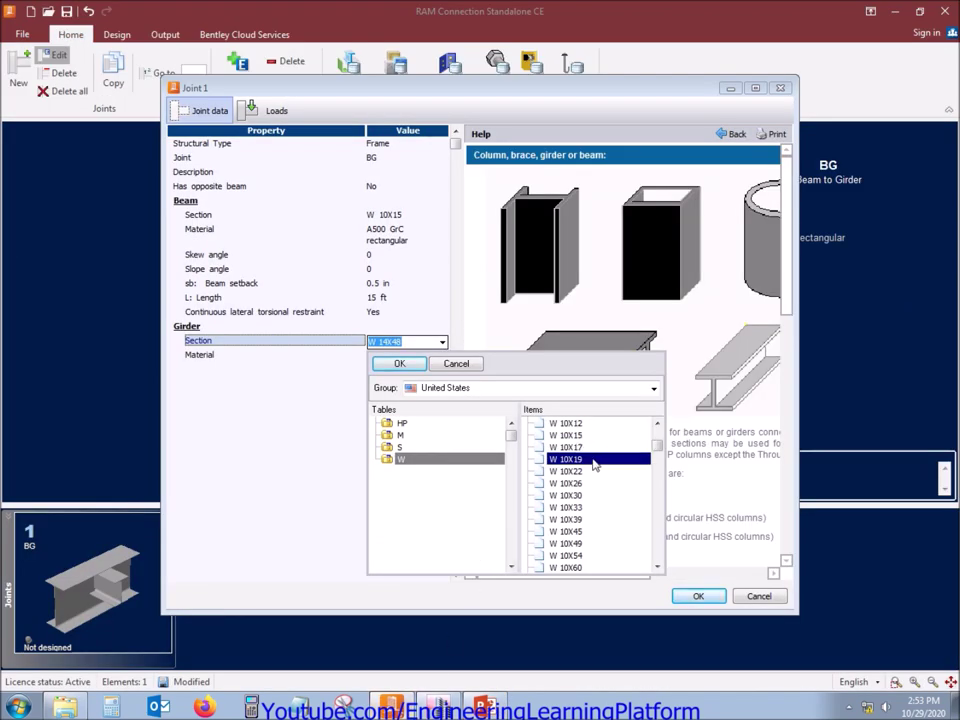
{"action": "scroll", "coordinate": [590, 465], "scroll_direction": "down", "scroll_amount": 18}
{"action": "scroll", "coordinate": [597, 474], "scroll_direction": "down", "scroll_amount": 14}
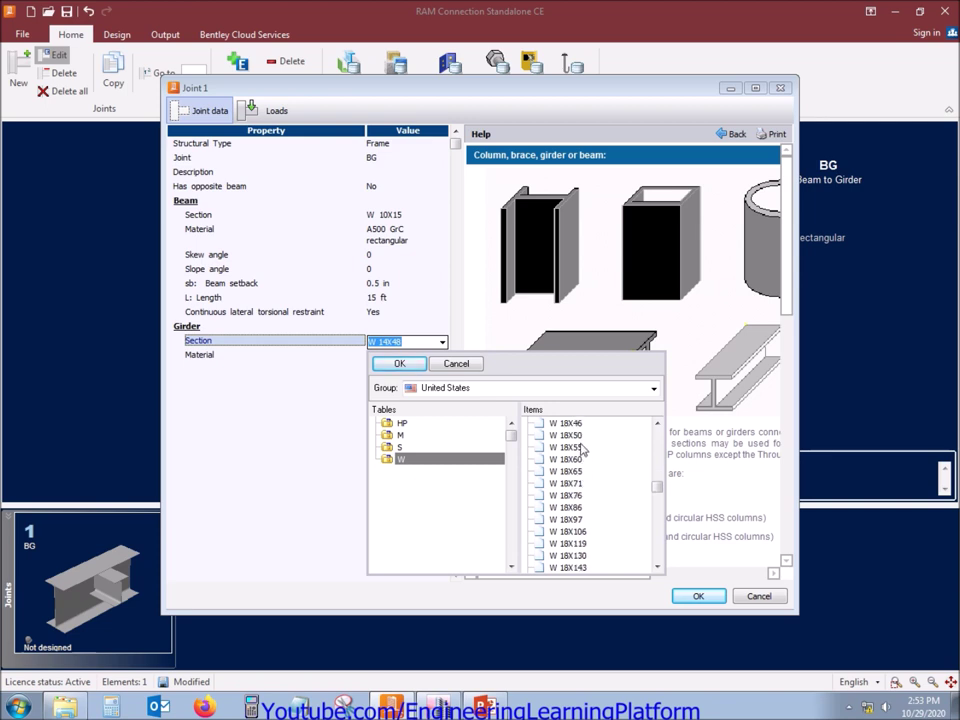
{"action": "scroll", "coordinate": [582, 450], "scroll_direction": "up", "scroll_amount": 1}
{"action": "left_click", "coordinate": [567, 435]}
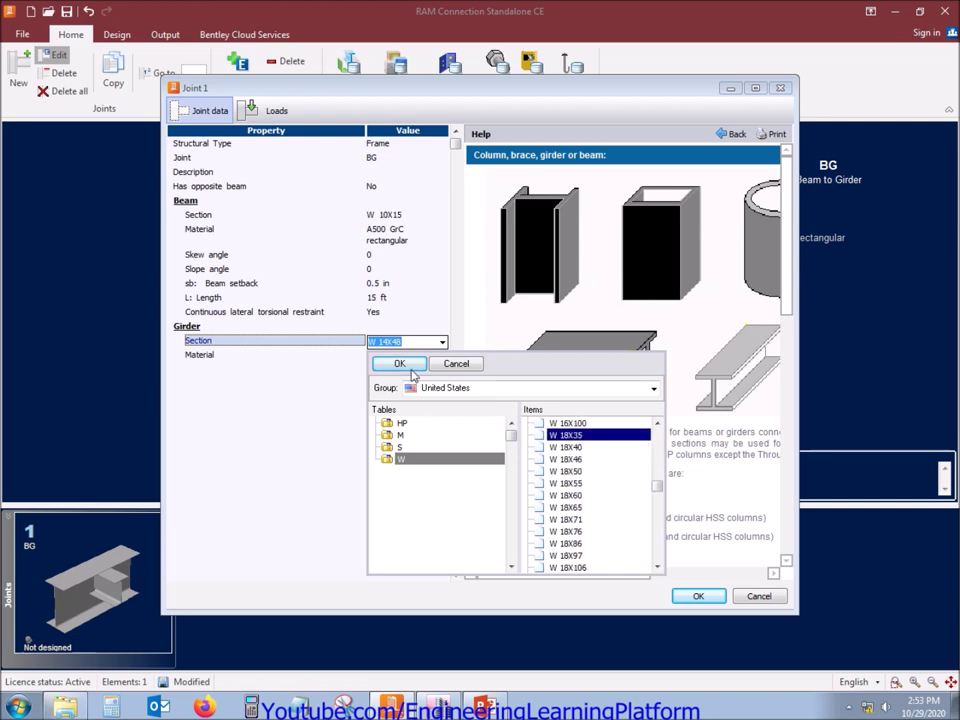
{"action": "left_click", "coordinate": [399, 363]}
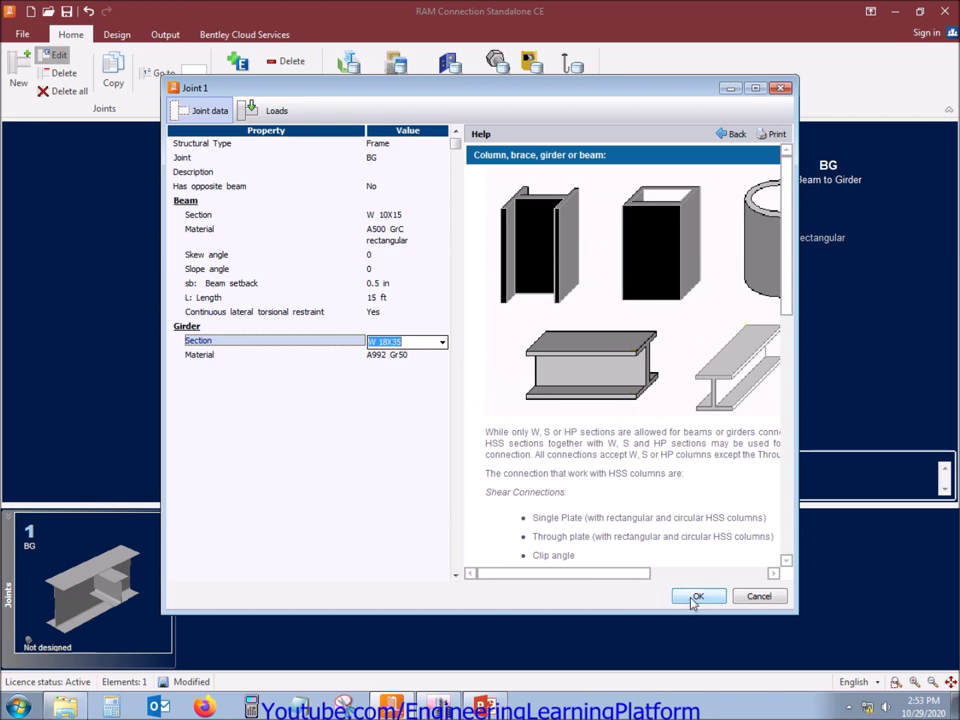
Set the beam material to A992 Gr50 and apply the joint changes.
{"action": "left_click", "coordinate": [440, 236]}
{"action": "left_click", "coordinate": [442, 232]}
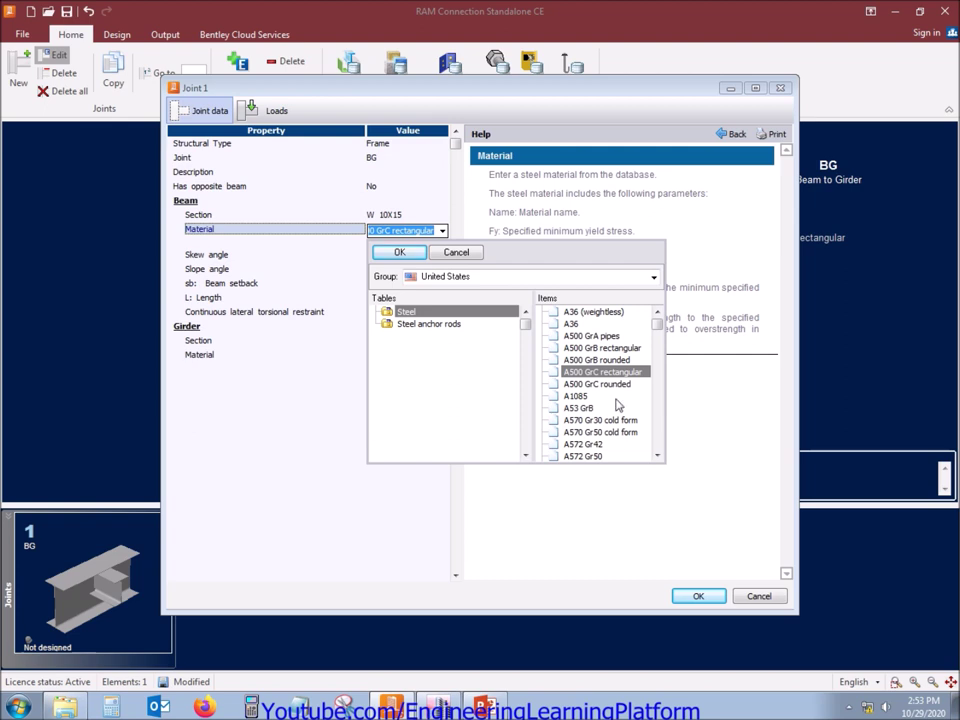
{"action": "left_click", "coordinate": [573, 432]}
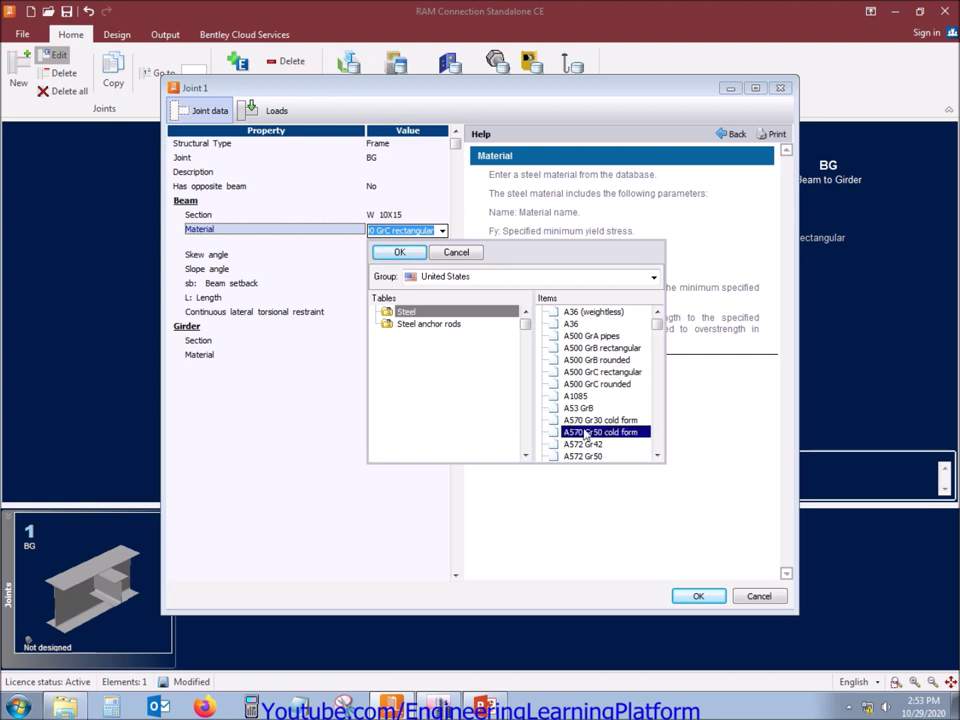
{"action": "scroll", "coordinate": [588, 440], "scroll_direction": "down", "scroll_amount": 1}
{"action": "left_click", "coordinate": [590, 457]}
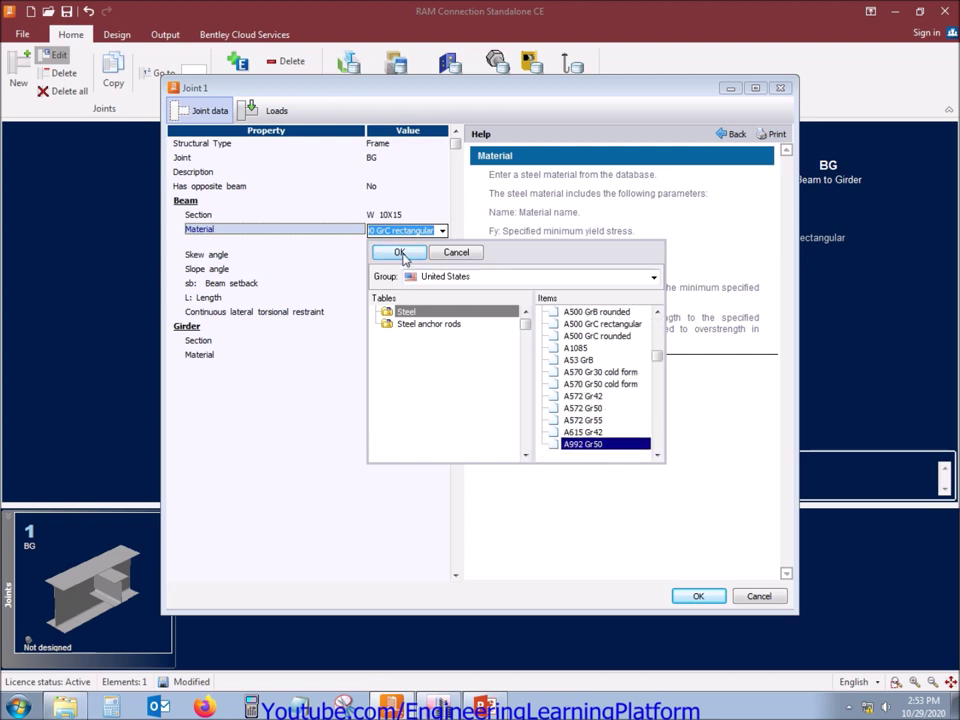
{"action": "left_click", "coordinate": [400, 253]}
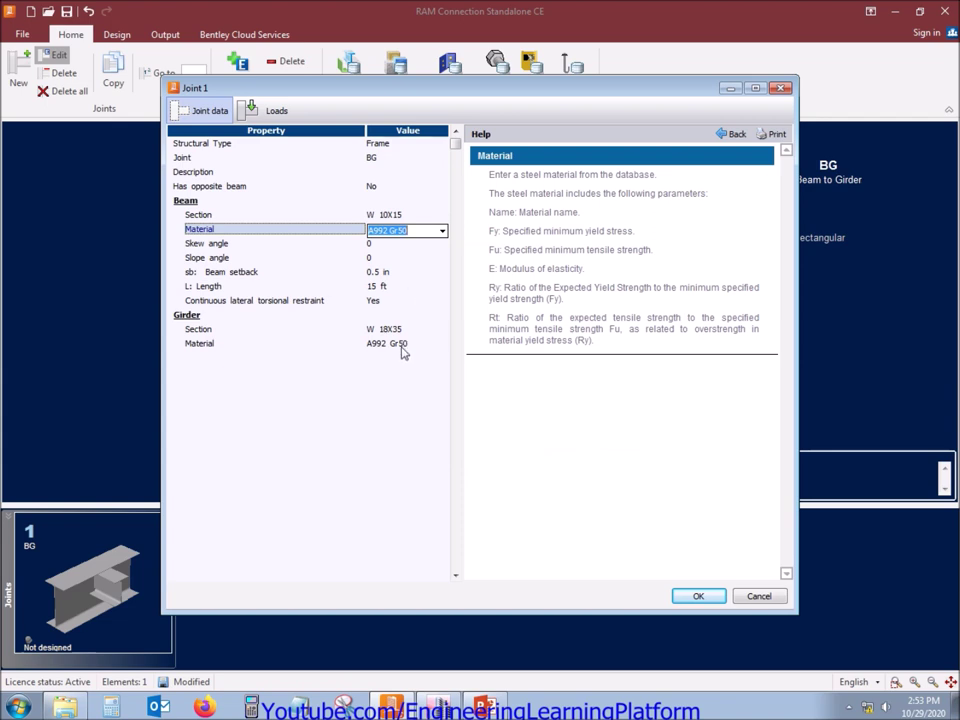
{"action": "left_click", "coordinate": [692, 597]}
Add Seismic in X and Seismic in Z load cases to the joint's load conditions.
{"action": "left_click_drag", "start_coordinate": [441, 402], "coordinate": [421, 412]}
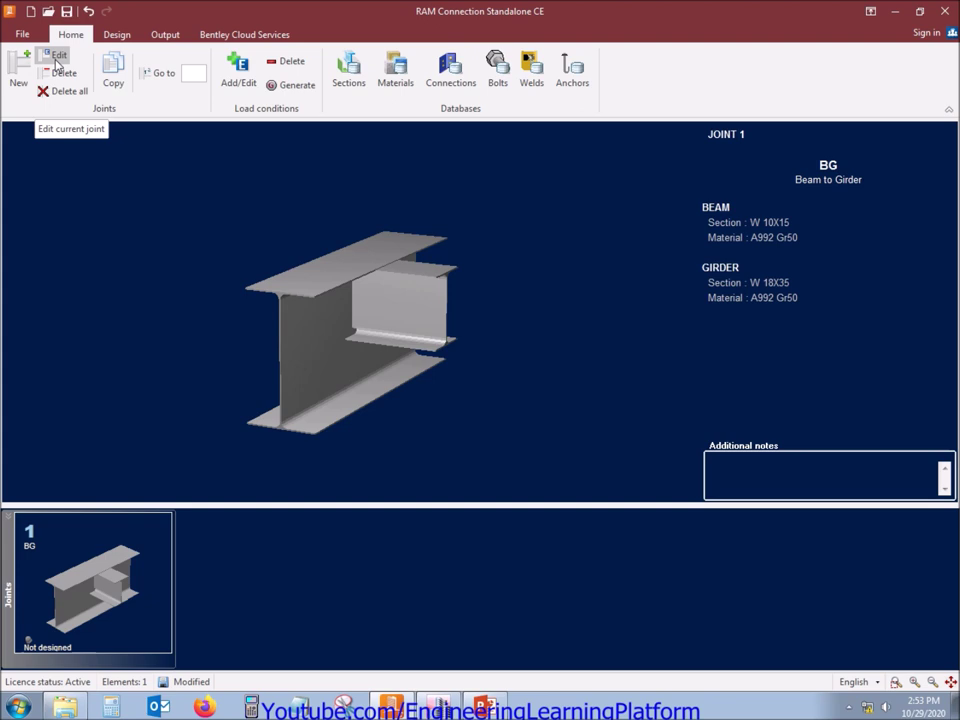
{"action": "left_click", "coordinate": [241, 80]}
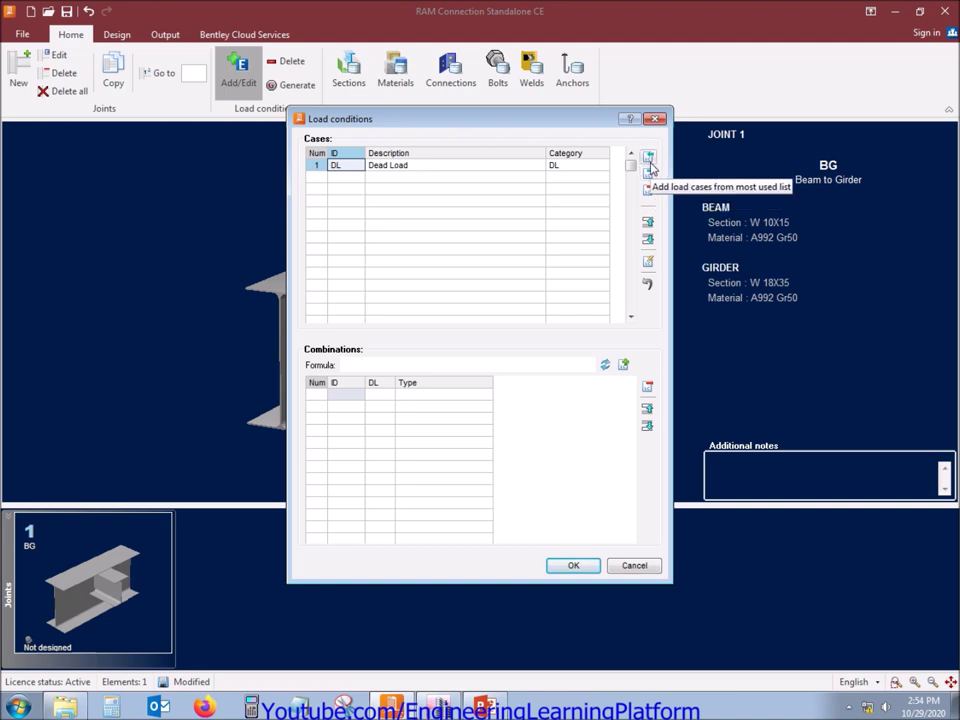
{"action": "left_click", "coordinate": [648, 158]}
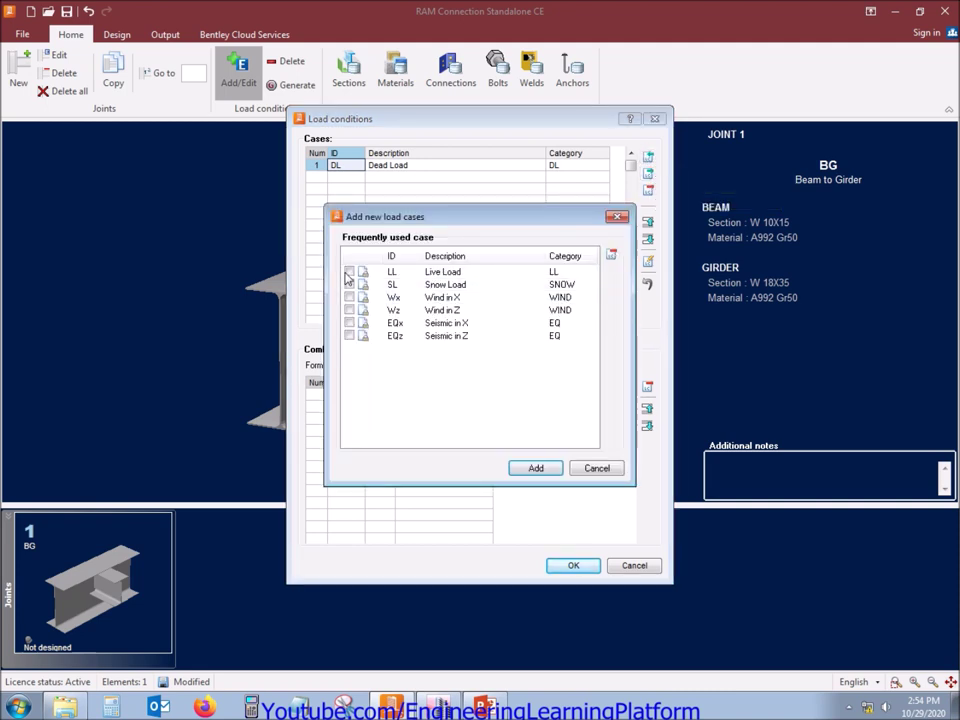
{"action": "left_click", "coordinate": [350, 323]}
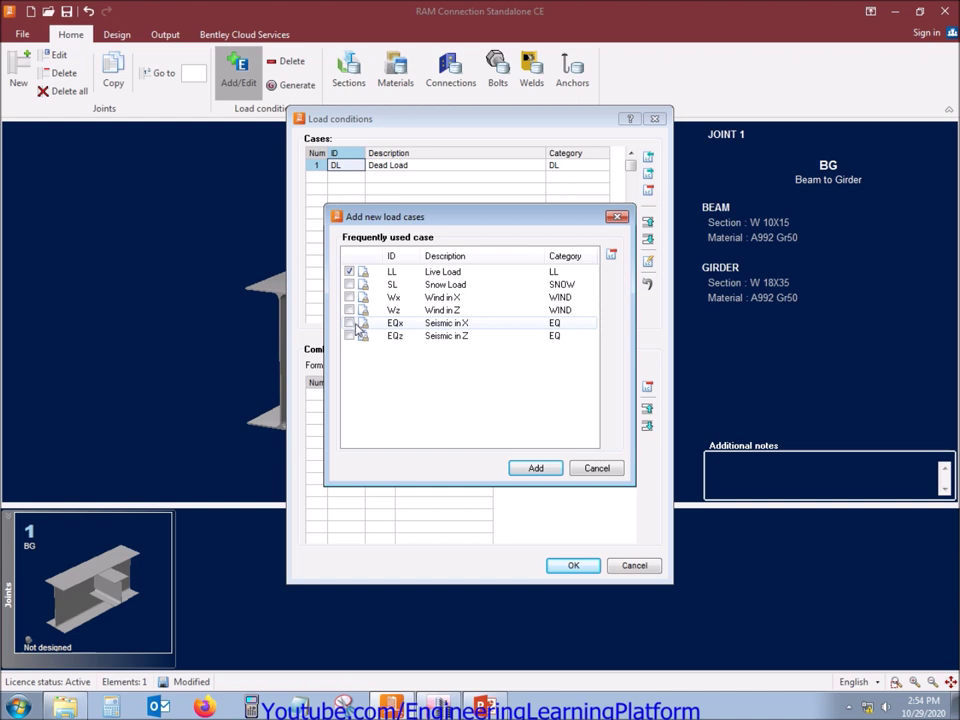
{"action": "left_click", "coordinate": [350, 336]}
{"action": "left_click", "coordinate": [536, 470]}
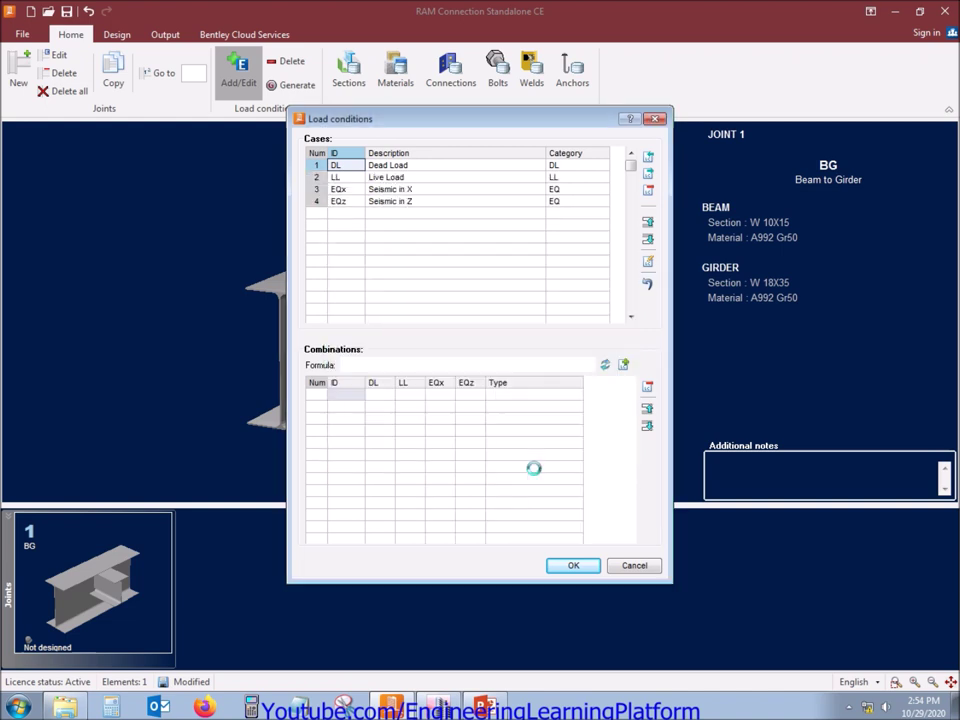
Dismiss the missing-identifier error on a new combination and confirm the load conditions.
{"action": "left_click", "coordinate": [622, 366]}
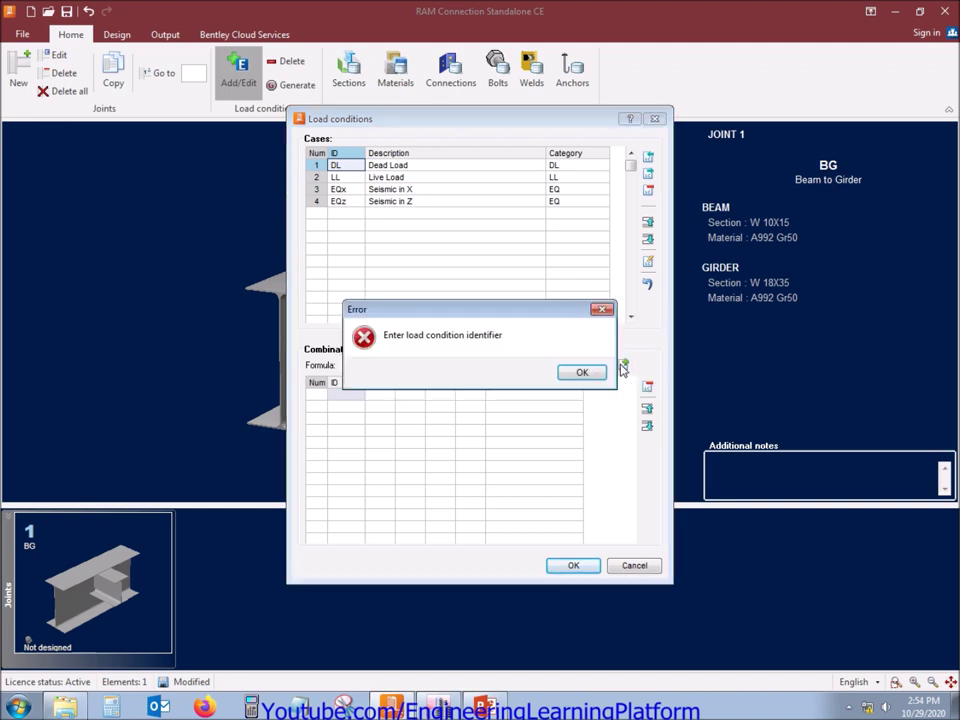
{"action": "left_click", "coordinate": [582, 373]}
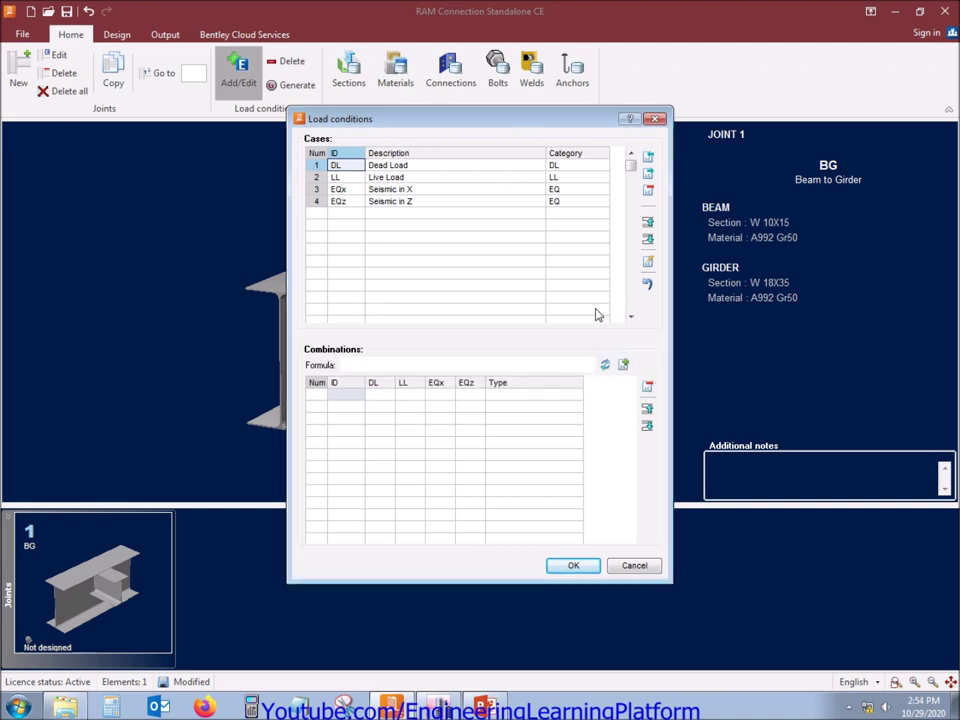
{"action": "left_click", "coordinate": [568, 567]}
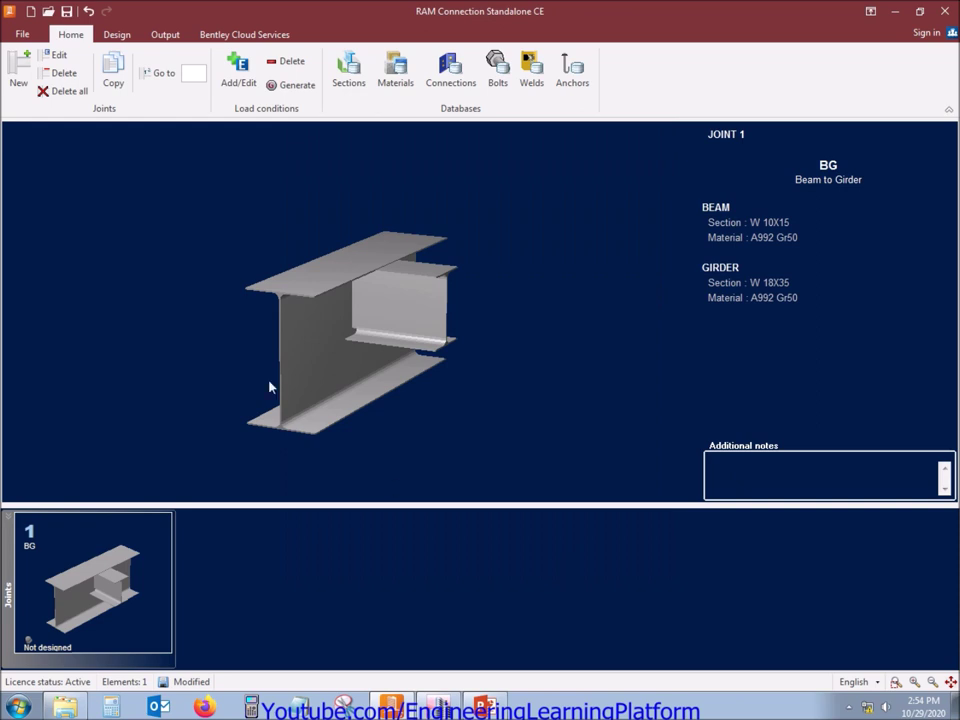
Generate and accept combinations D1–D8 from the ASCE 7-10 LRFD factored load combos file.
{"action": "left_click", "coordinate": [294, 88]}
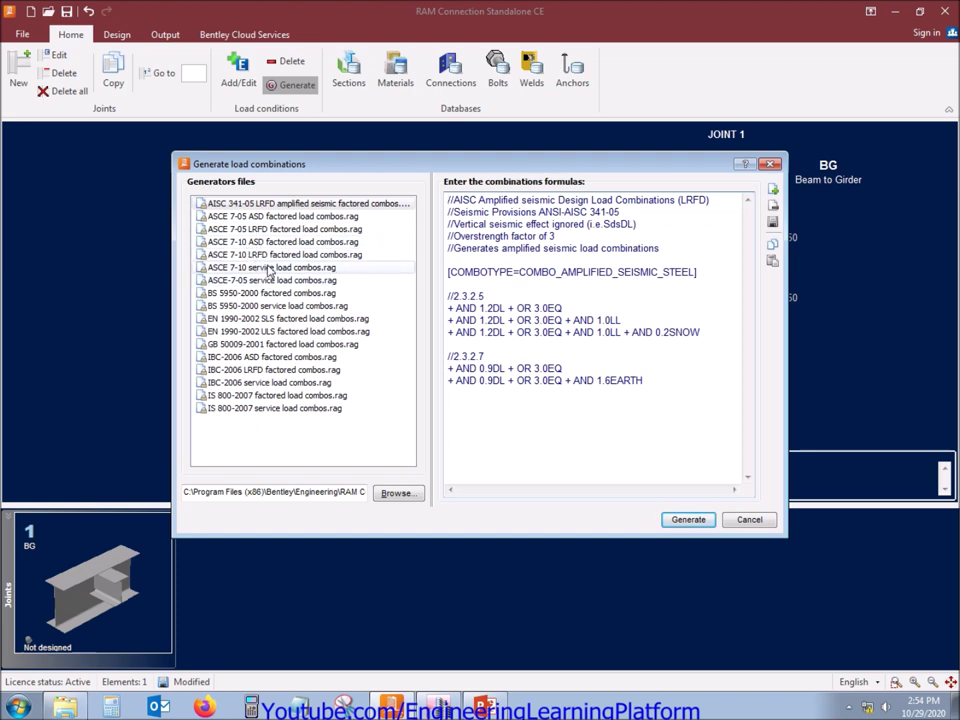
{"action": "left_click", "coordinate": [269, 256]}
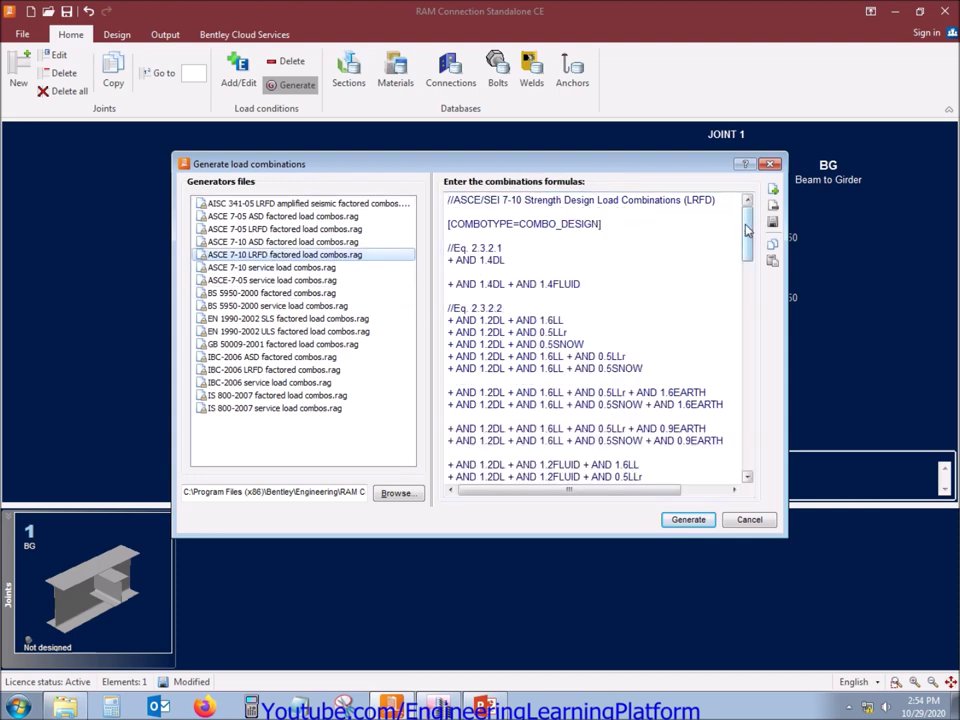
{"action": "left_click_drag", "start_coordinate": [746, 226], "coordinate": [764, 452]}
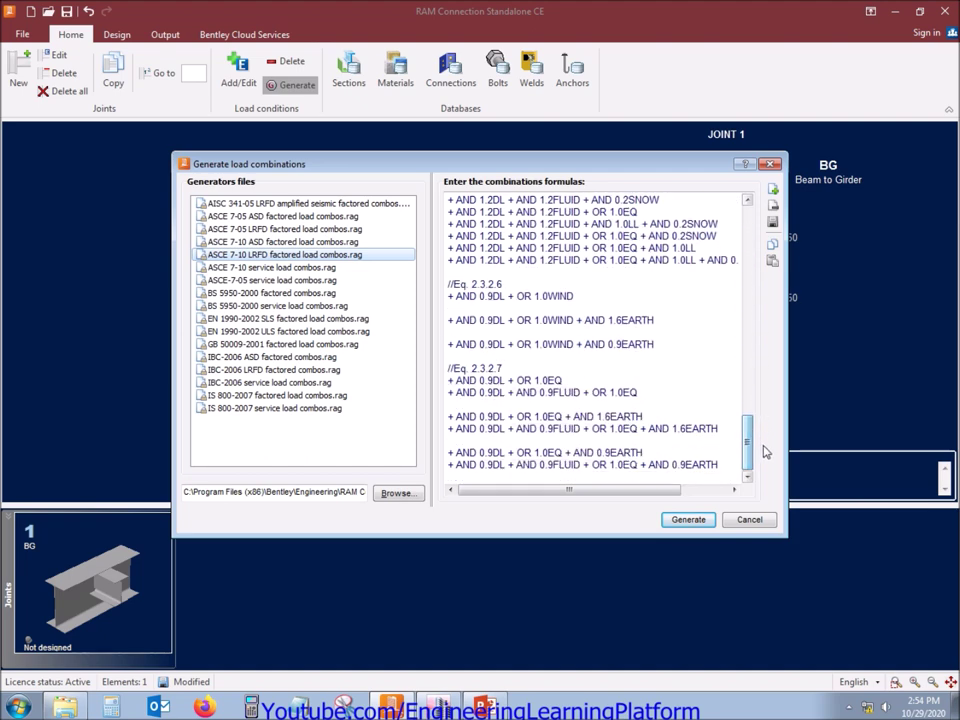
{"action": "left_click", "coordinate": [687, 520]}
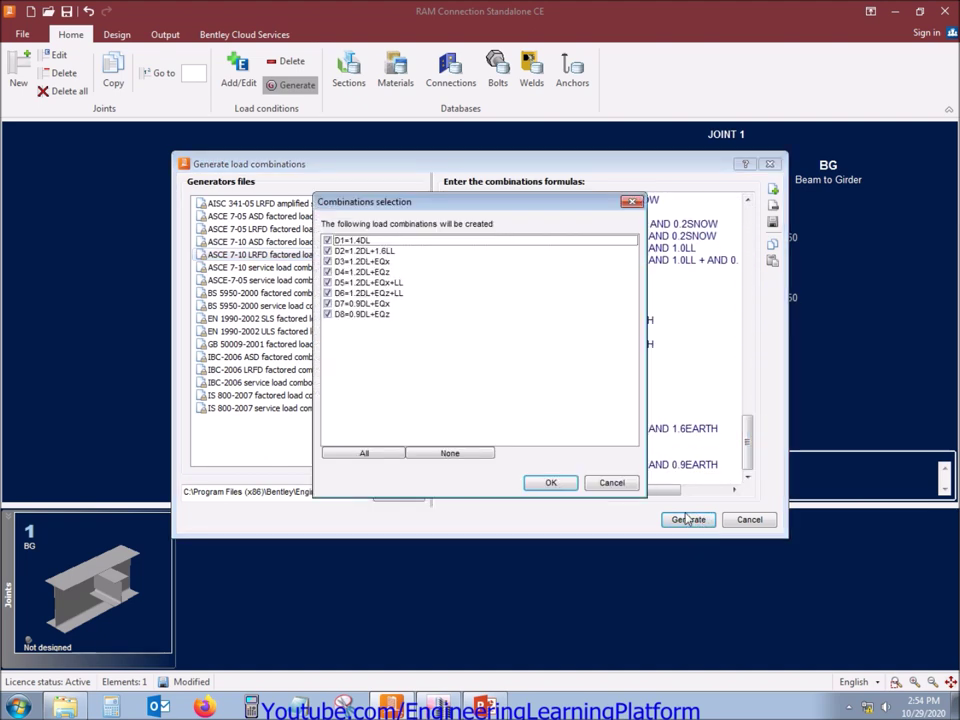
{"action": "left_click", "coordinate": [551, 484]}
{"action": "left_click", "coordinate": [580, 372]}
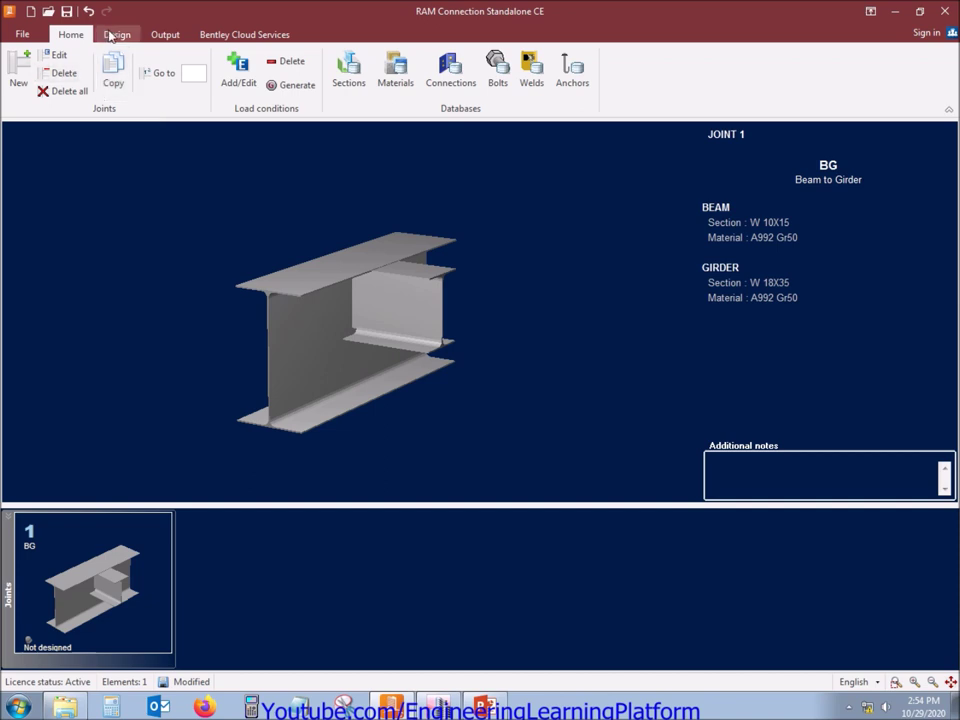
Inspect the zero DL row in Joint 1's Loads table, then go back to ETABS.
{"action": "left_click", "coordinate": [57, 56]}
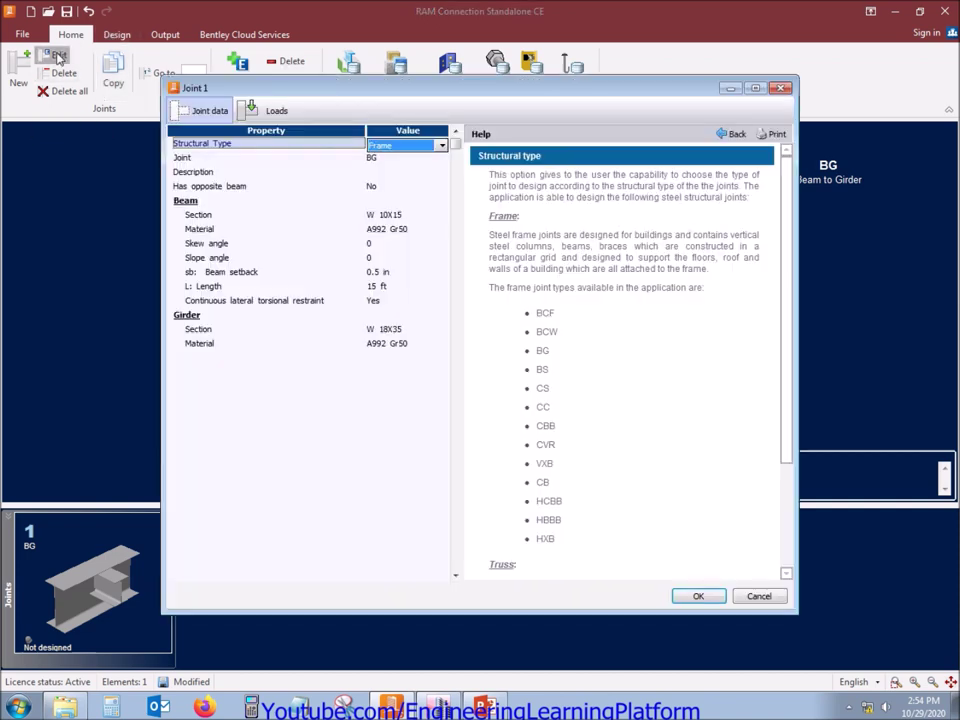
{"action": "left_click", "coordinate": [270, 109]}
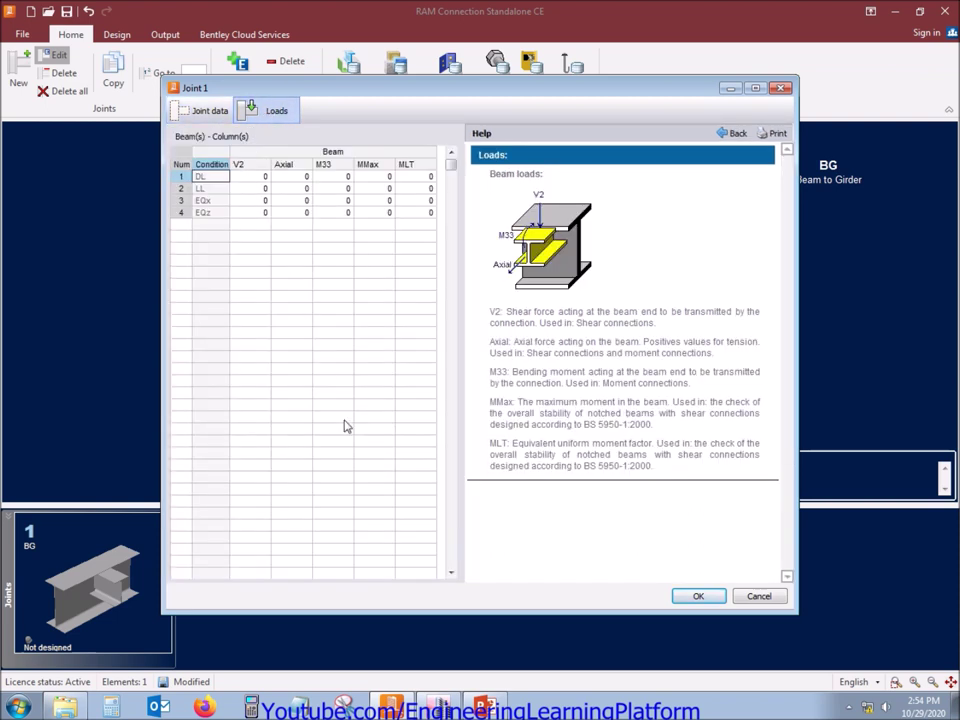
{"action": "left_click", "coordinate": [296, 162]}
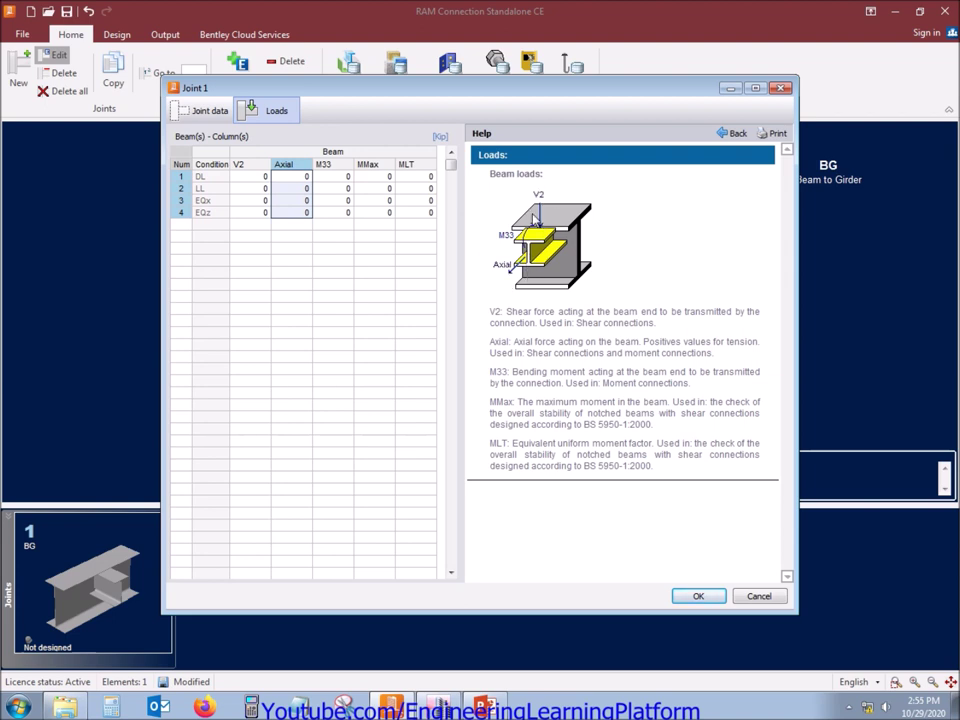
{"action": "left_click", "coordinate": [256, 180]}
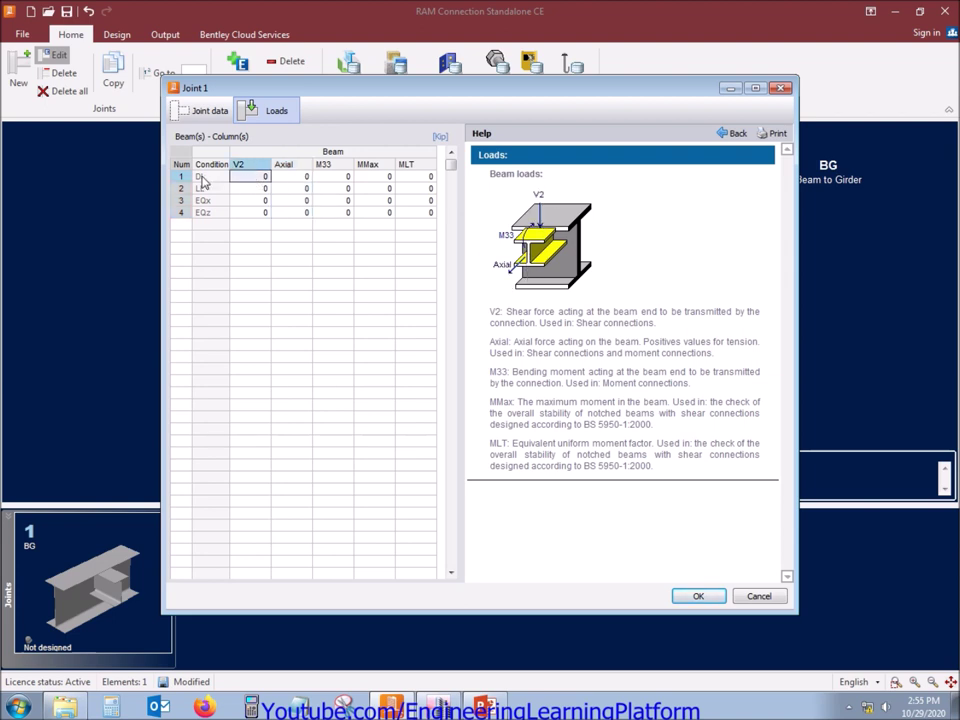
{"action": "left_click_drag", "start_coordinate": [190, 178], "coordinate": [406, 187]}
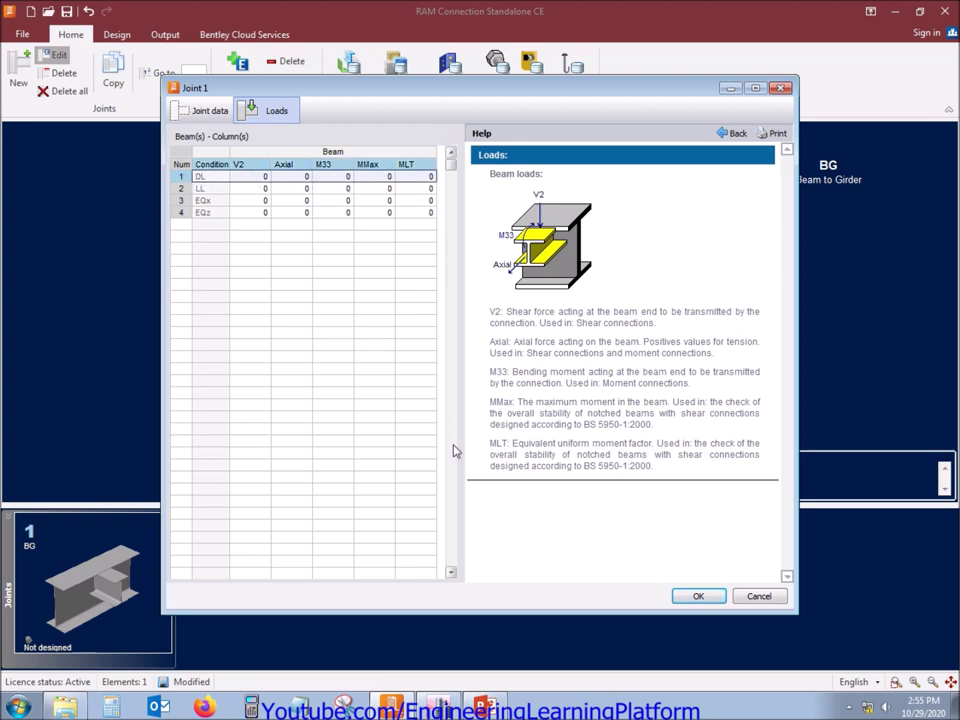
{"action": "left_click", "coordinate": [441, 708]}
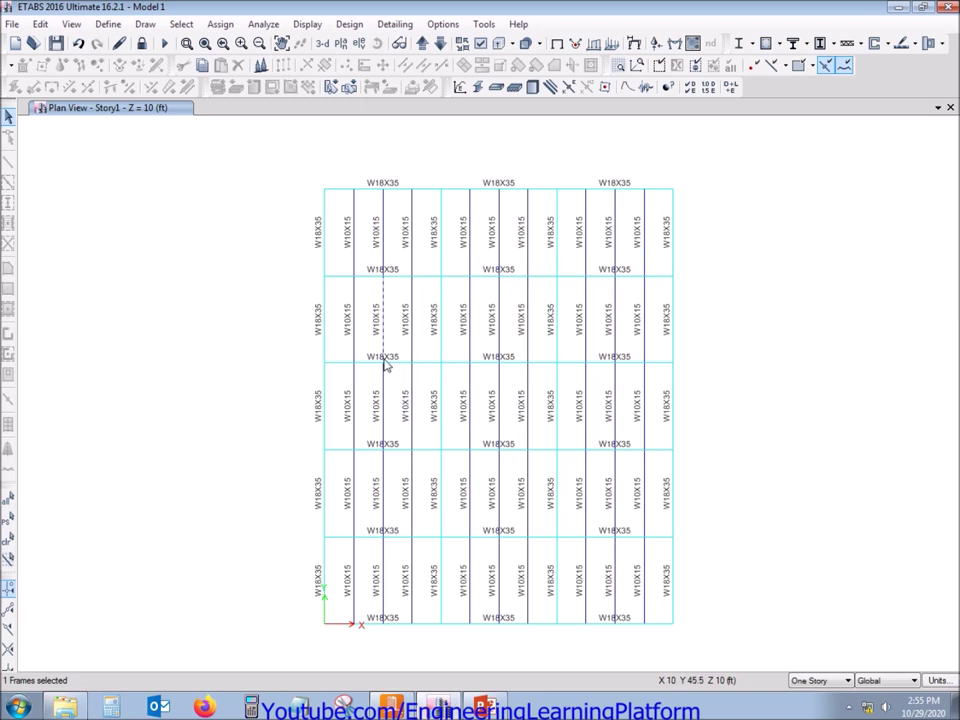
Clear the current beam selection on the Story1 plan.
{"action": "left_click", "coordinate": [225, 336]}
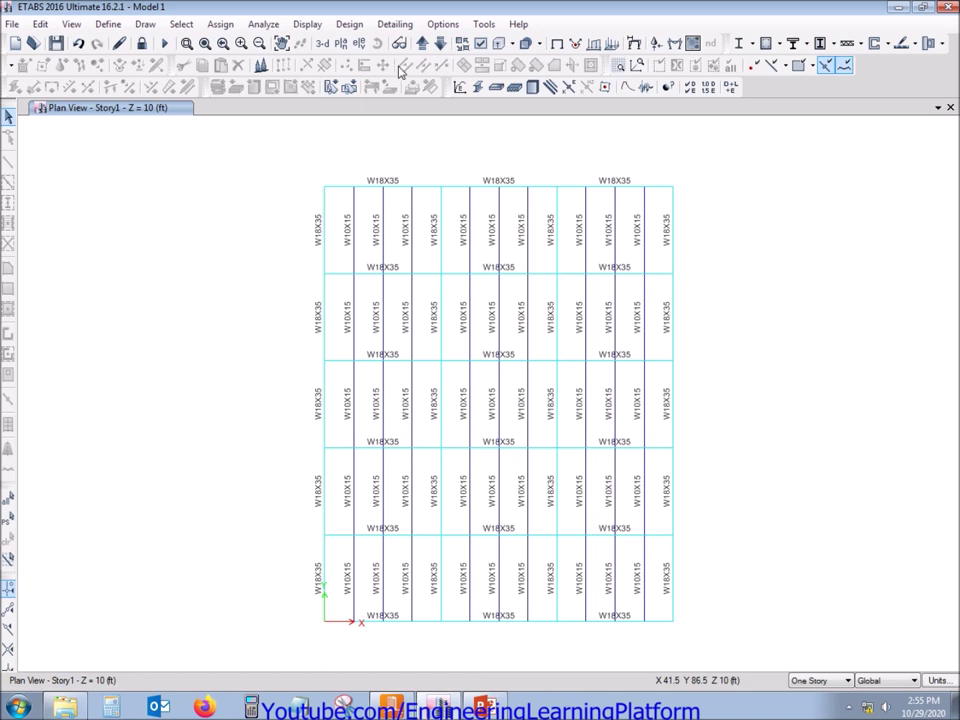
{"action": "left_click", "coordinate": [849, 707]}
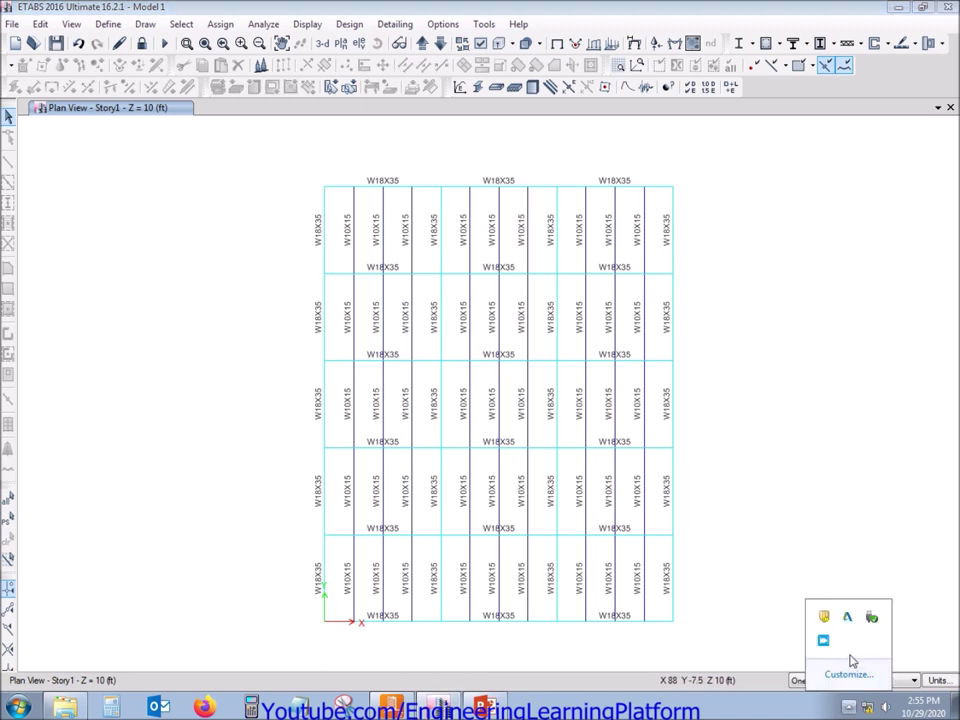
{"action": "right_click", "coordinate": [819, 651]}
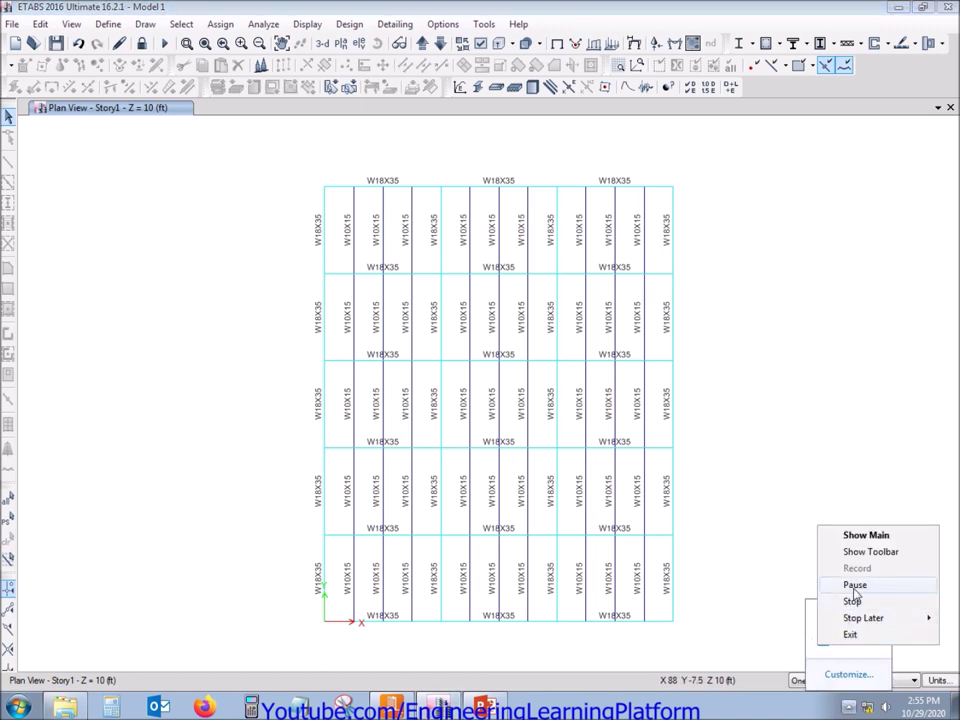
{"action": "left_click", "coordinate": [831, 583]}
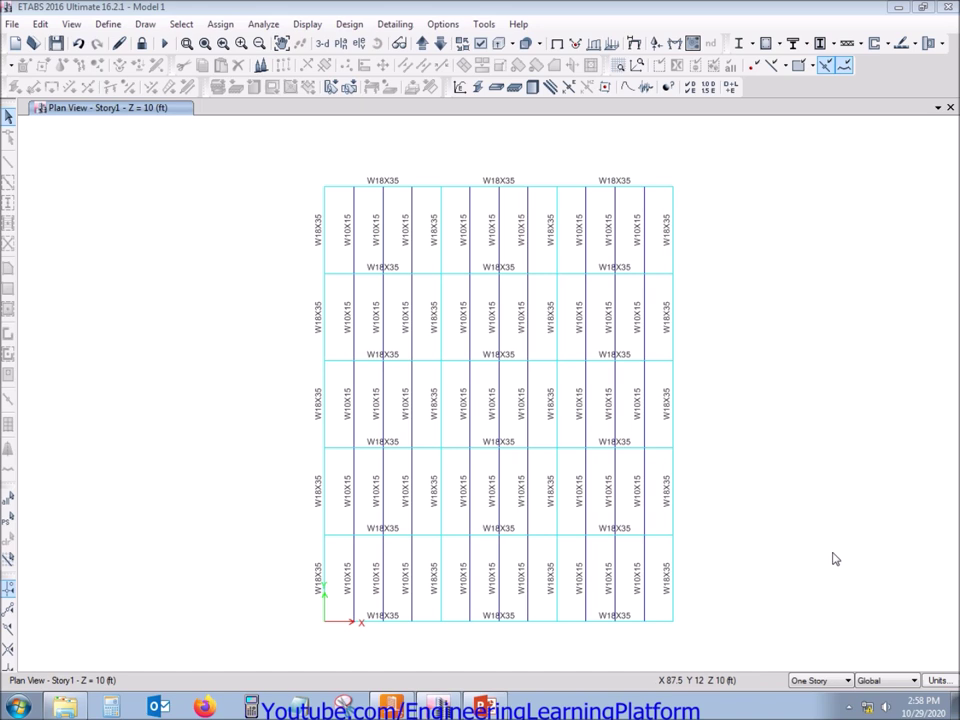
{"action": "left_click", "coordinate": [849, 707]}
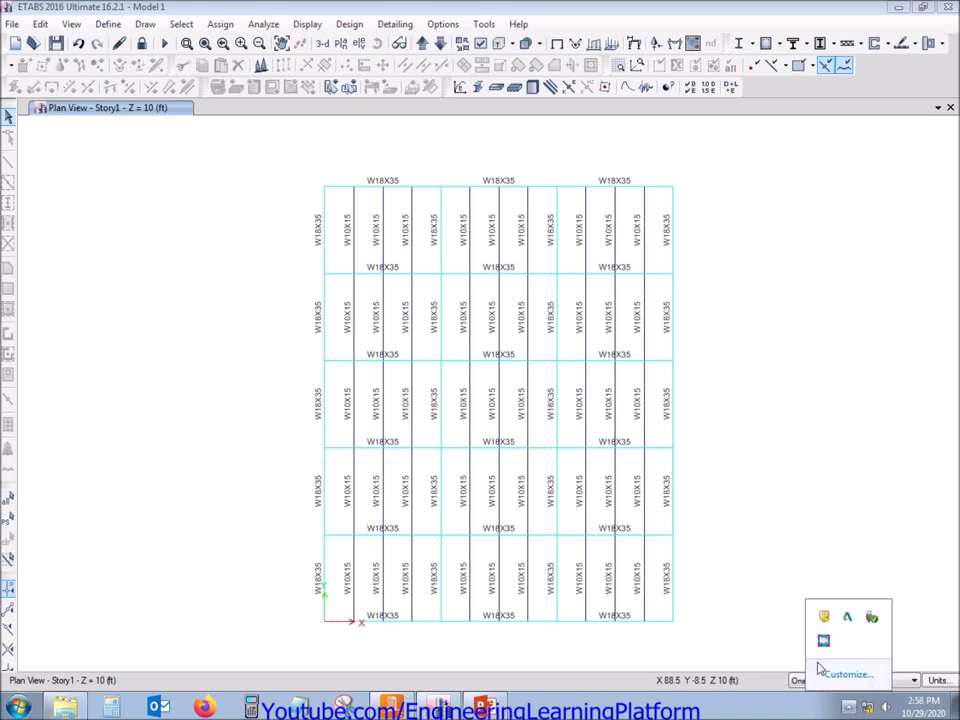
{"action": "left_click", "coordinate": [780, 583]}
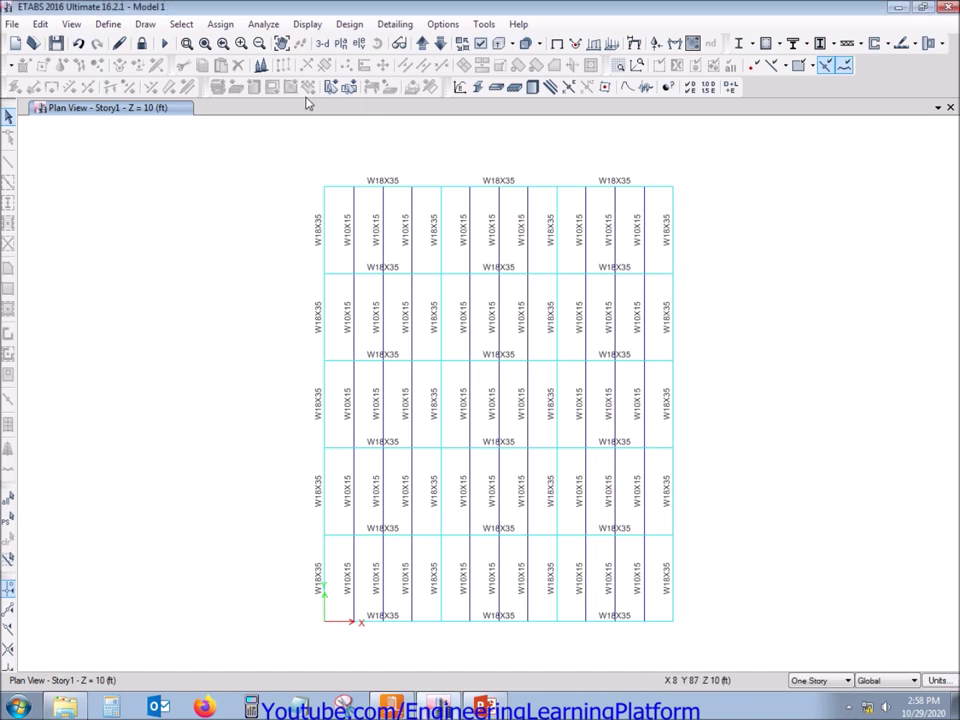
Plot Dead-case axial force diagrams with values shown at controlling stations.
{"action": "left_click", "coordinate": [307, 24]}
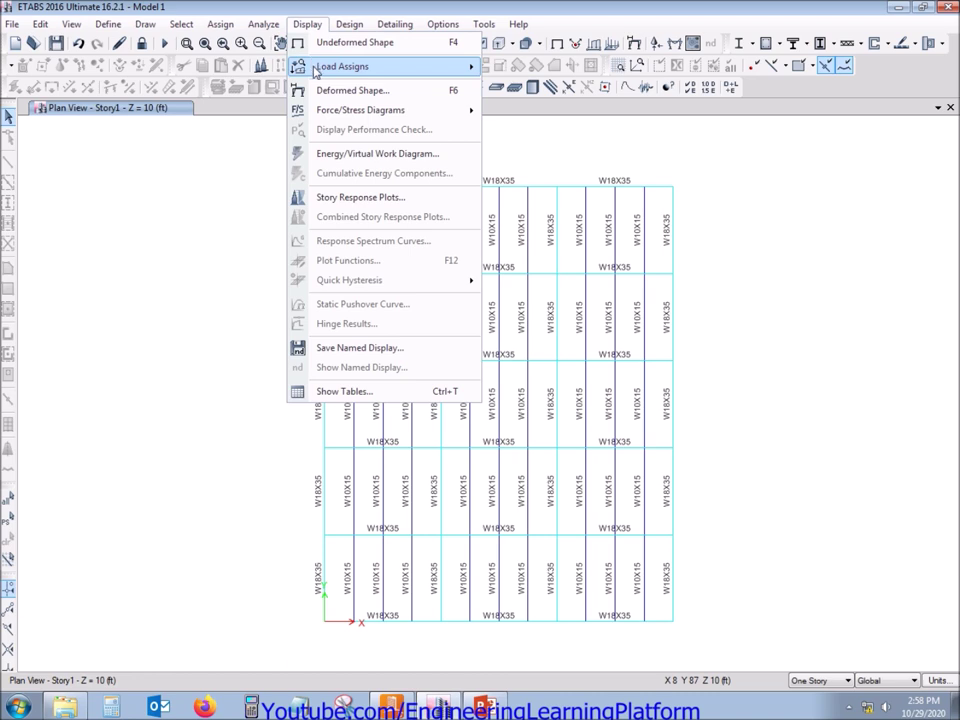
{"action": "mouse_move", "coordinate": [330, 118]}
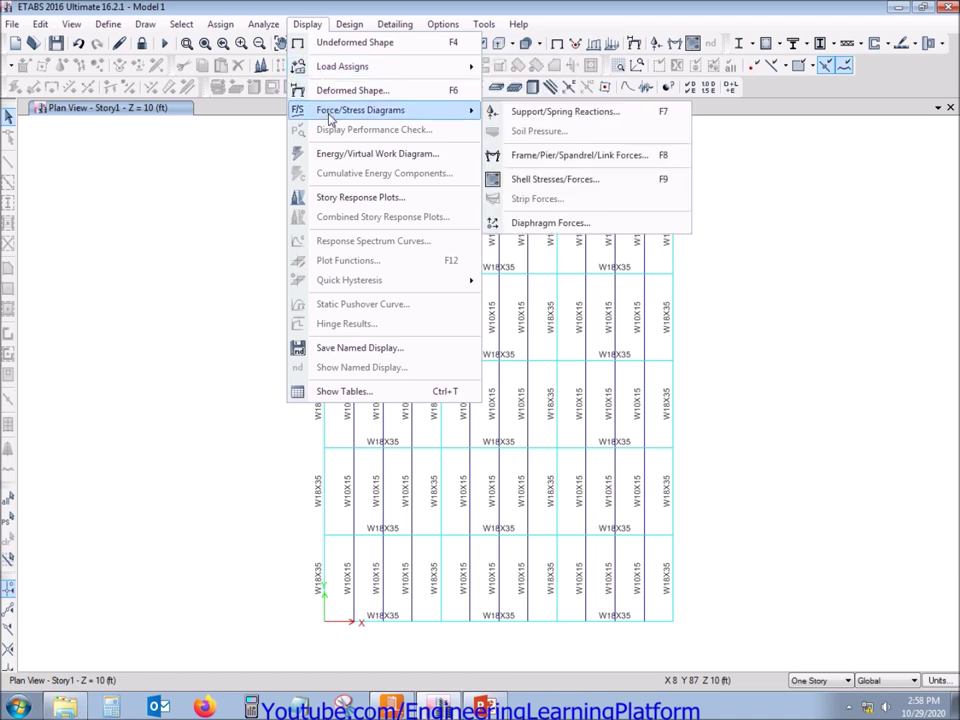
{"action": "left_click", "coordinate": [598, 157]}
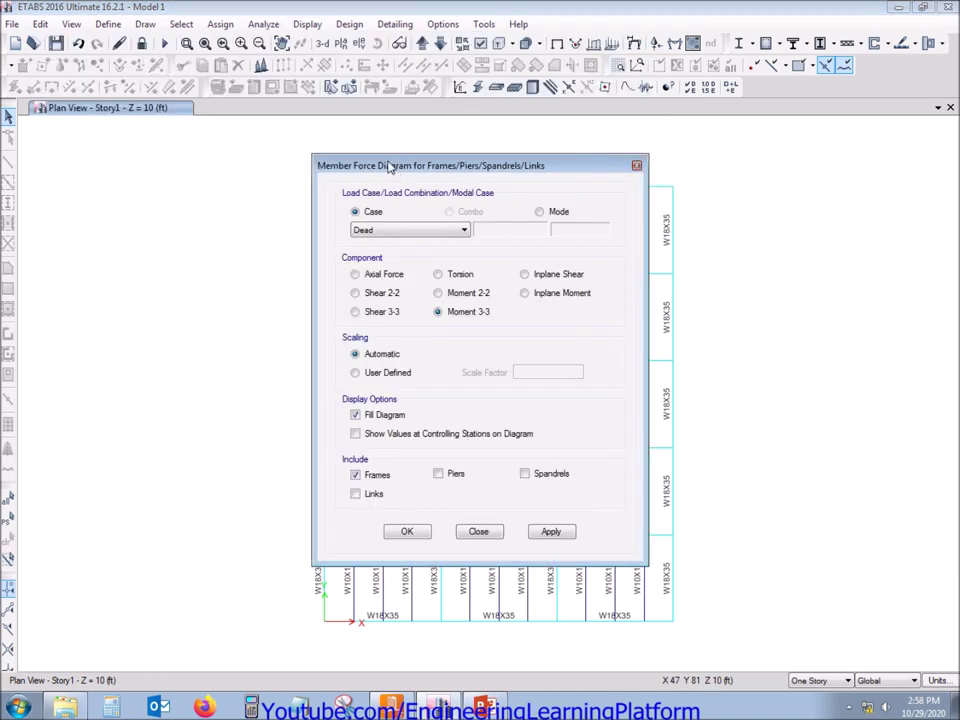
{"action": "left_click_drag", "start_coordinate": [375, 170], "coordinate": [747, 182]}
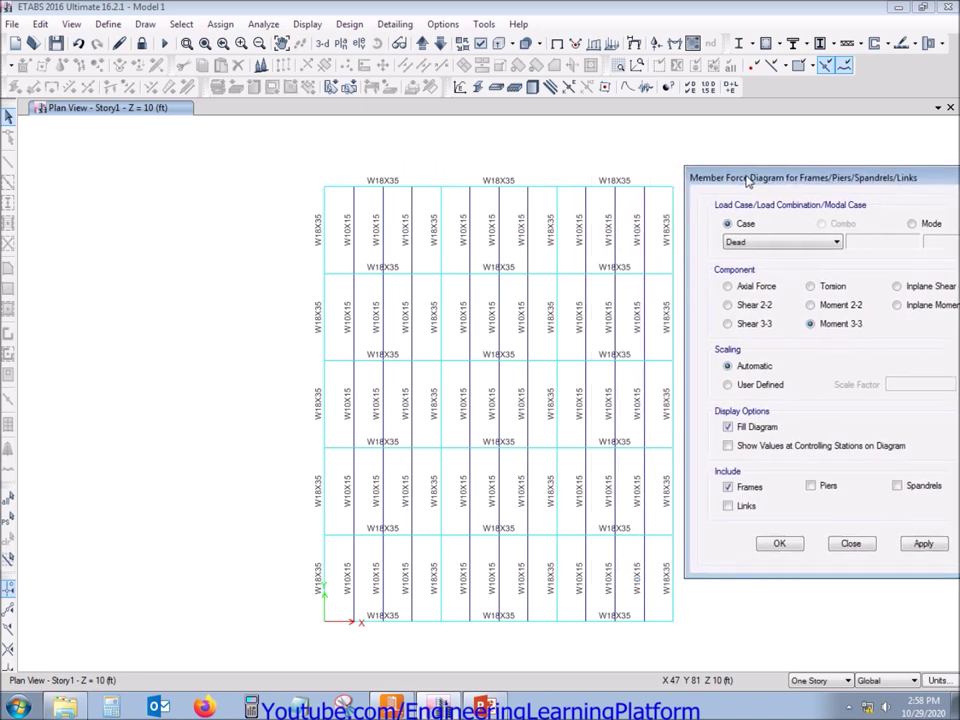
{"action": "left_click_drag", "start_coordinate": [574, 193], "coordinate": [396, 173]}
{"action": "left_click_drag", "start_coordinate": [720, 178], "coordinate": [581, 180]}
{"action": "left_click", "coordinate": [617, 450]}
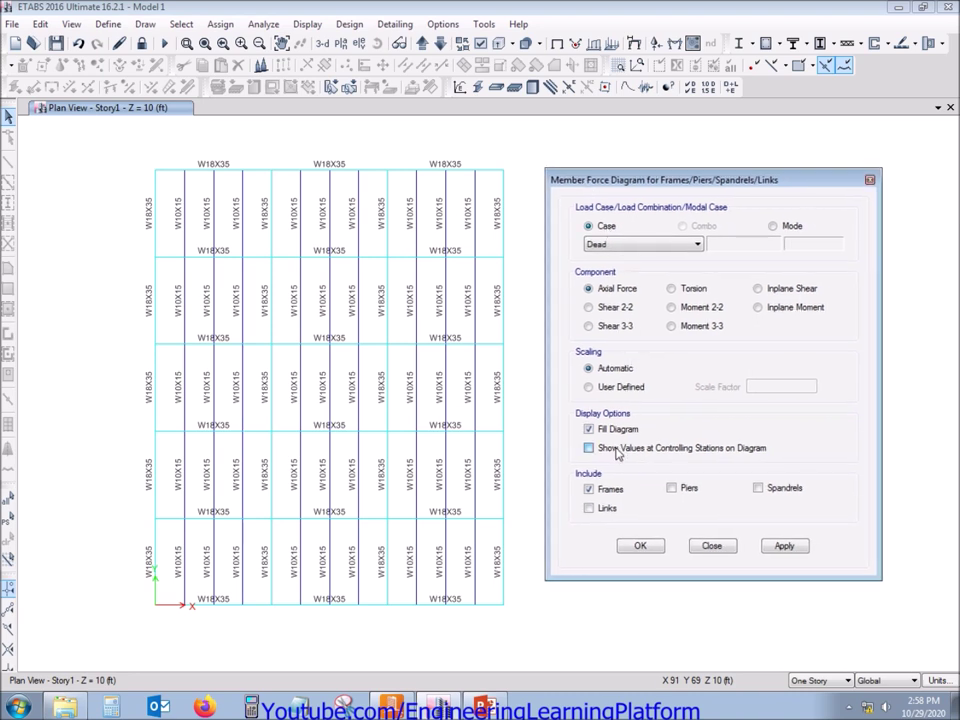
{"action": "left_click", "coordinate": [784, 546]}
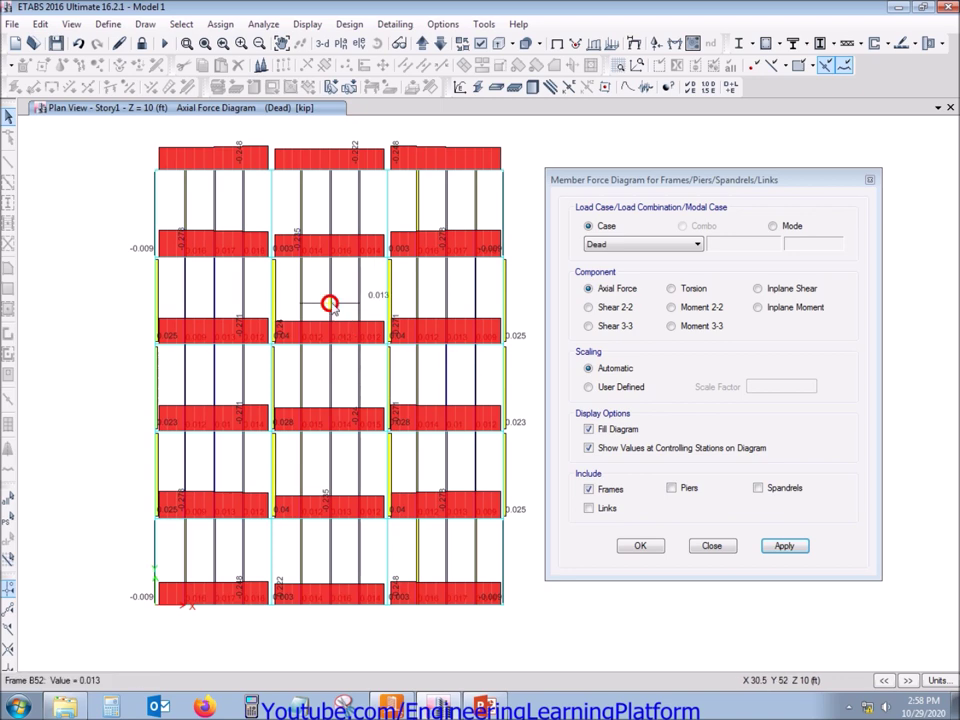
Review the beam axial values, 0.012 to 0.04 kip, and open the selection options.
{"action": "mouse_move", "coordinate": [301, 221]}
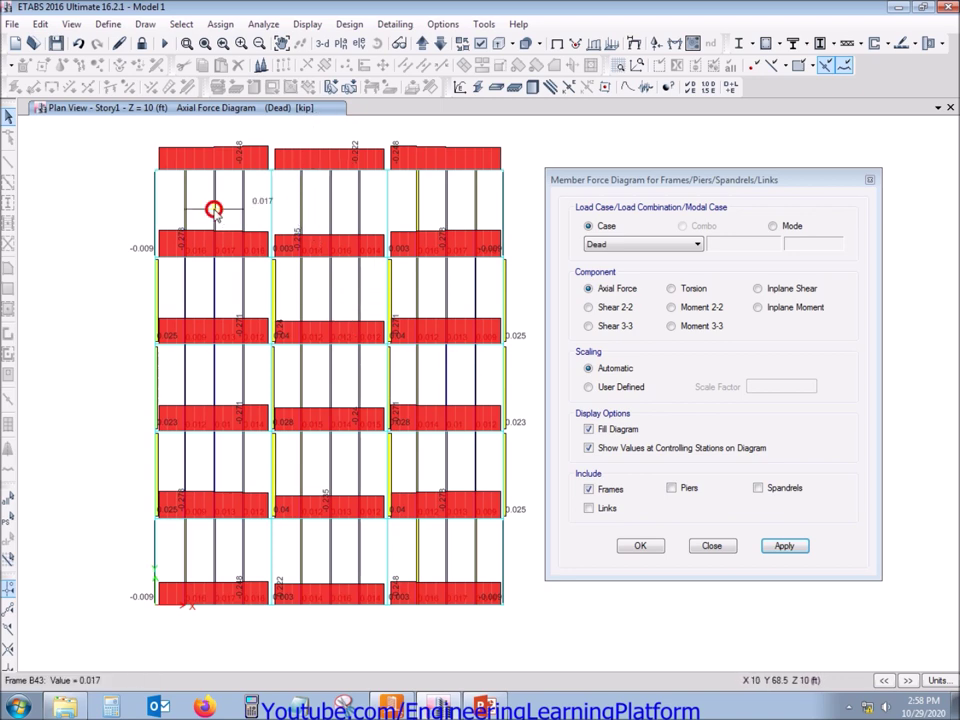
{"action": "mouse_move", "coordinate": [243, 290]}
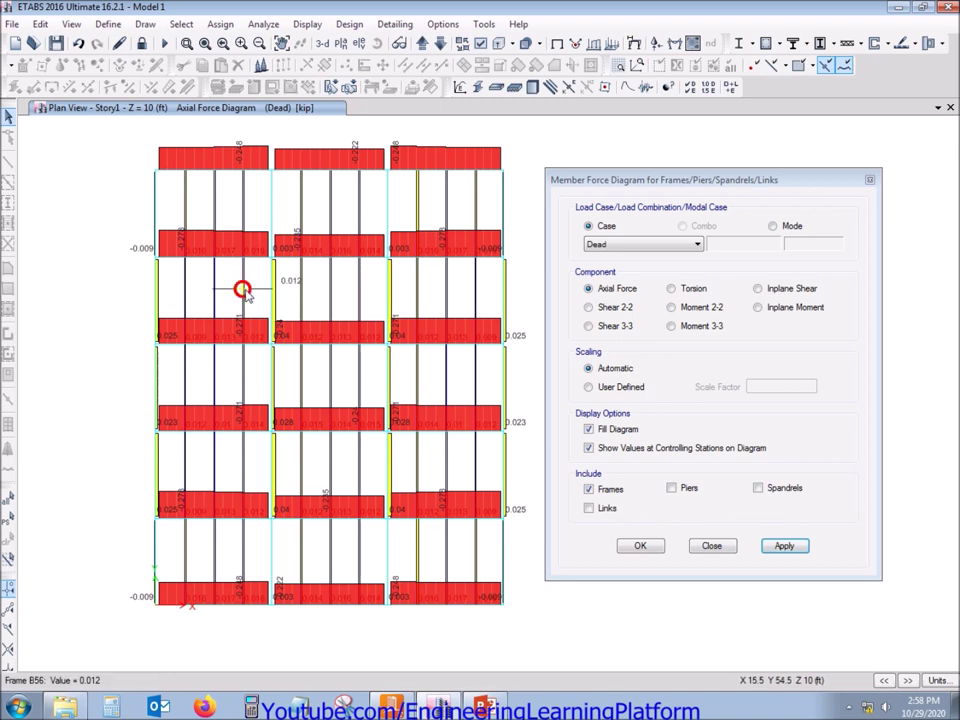
{"action": "mouse_move", "coordinate": [242, 386]}
{"action": "mouse_move", "coordinate": [300, 387]}
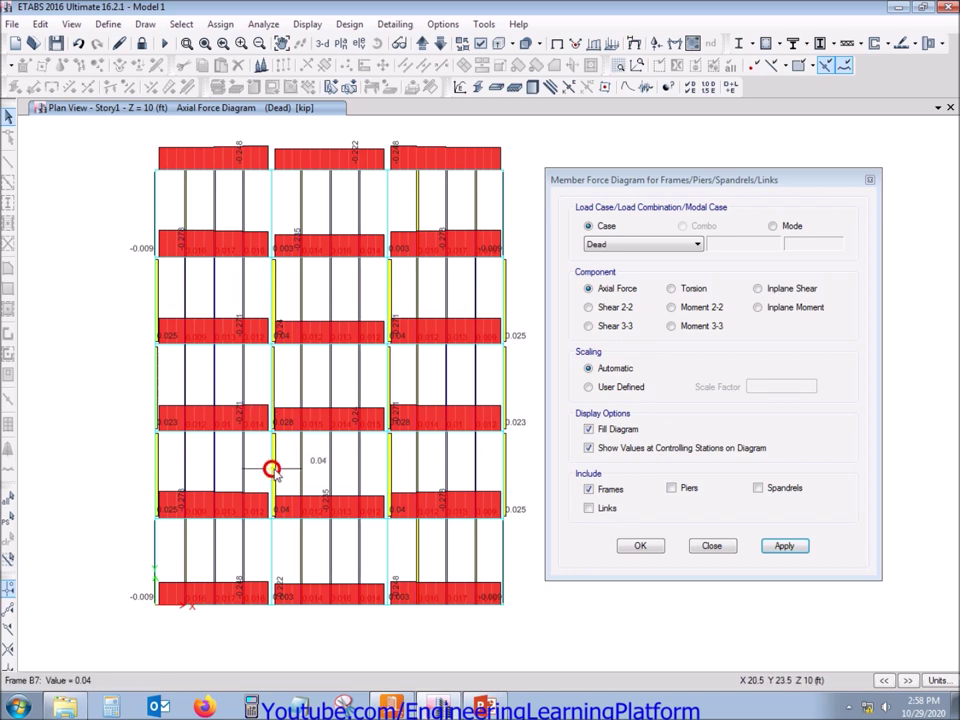
{"action": "mouse_move", "coordinate": [300, 469]}
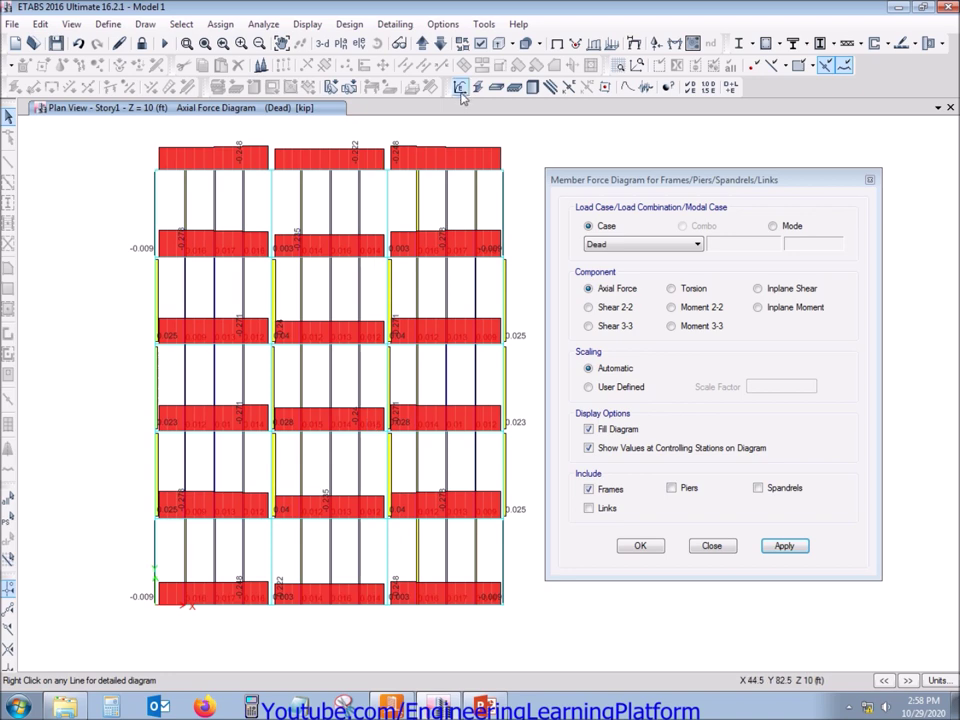
{"action": "left_click", "coordinate": [183, 24]}
Select all W18X35 girders by frame property and hide them from the plan.
{"action": "mouse_move", "coordinate": [160, 43]}
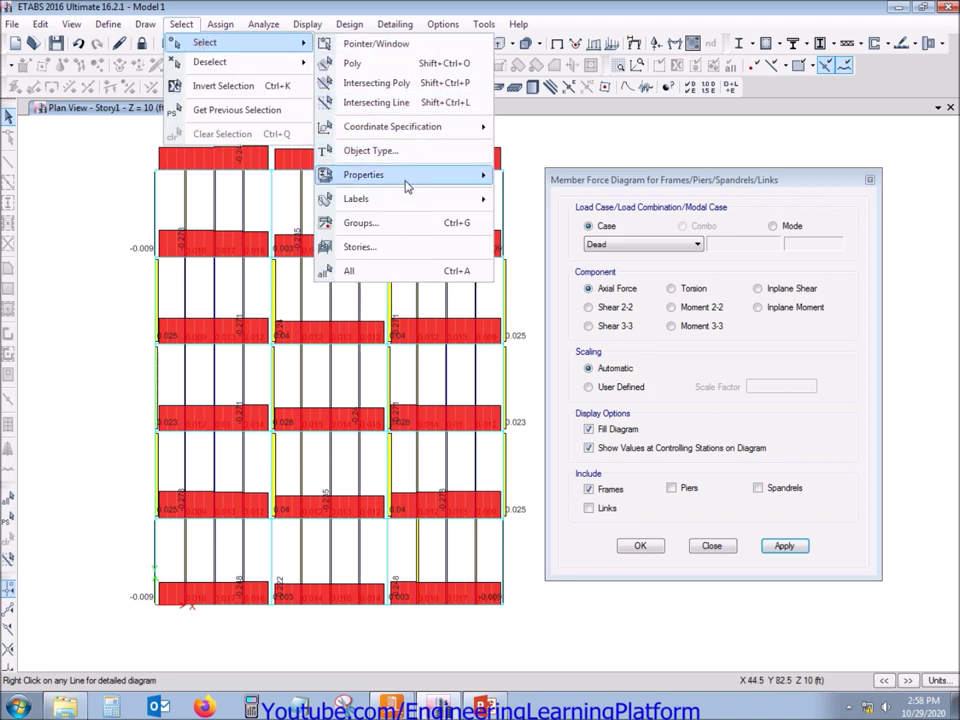
{"action": "mouse_move", "coordinate": [407, 187]}
{"action": "left_click", "coordinate": [553, 199]}
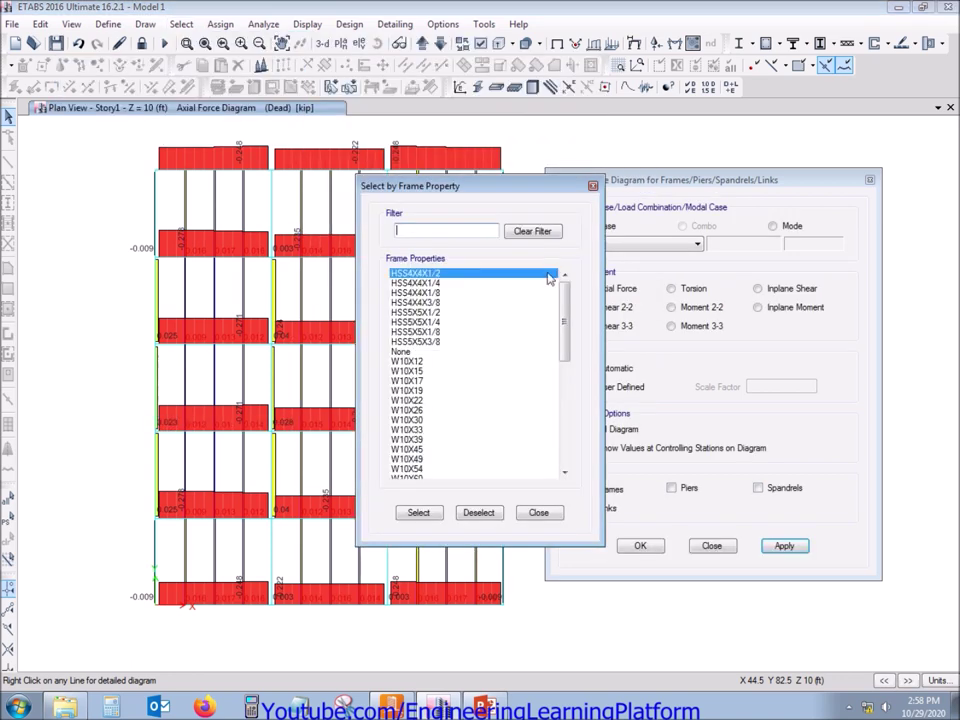
{"action": "left_click", "coordinate": [456, 226]}
{"action": "type", "text": "w1"}
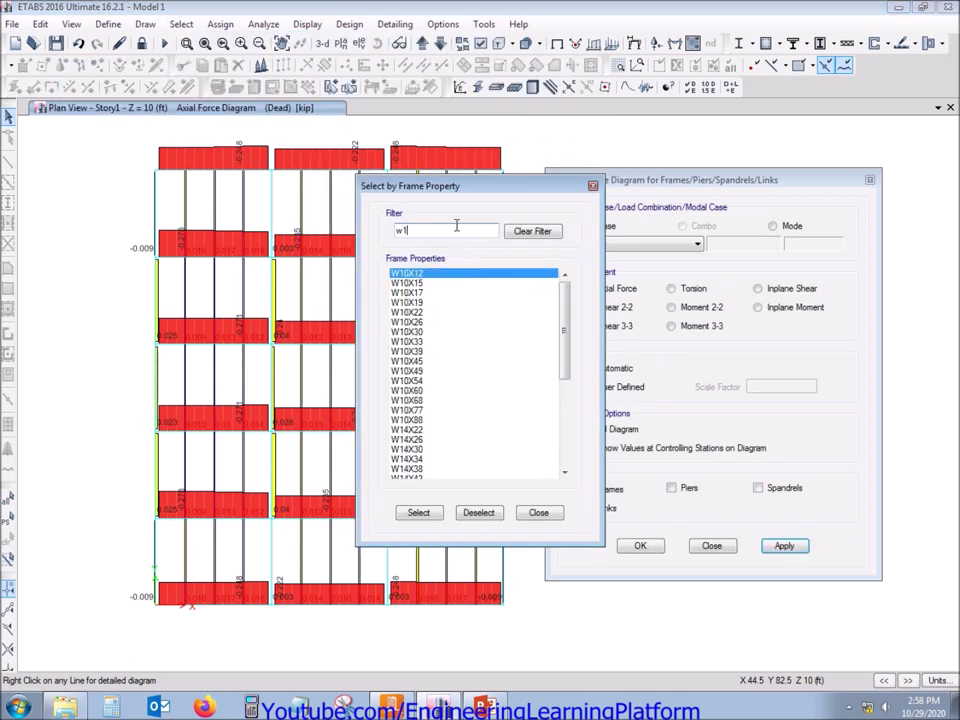
{"action": "type", "text": "8"}
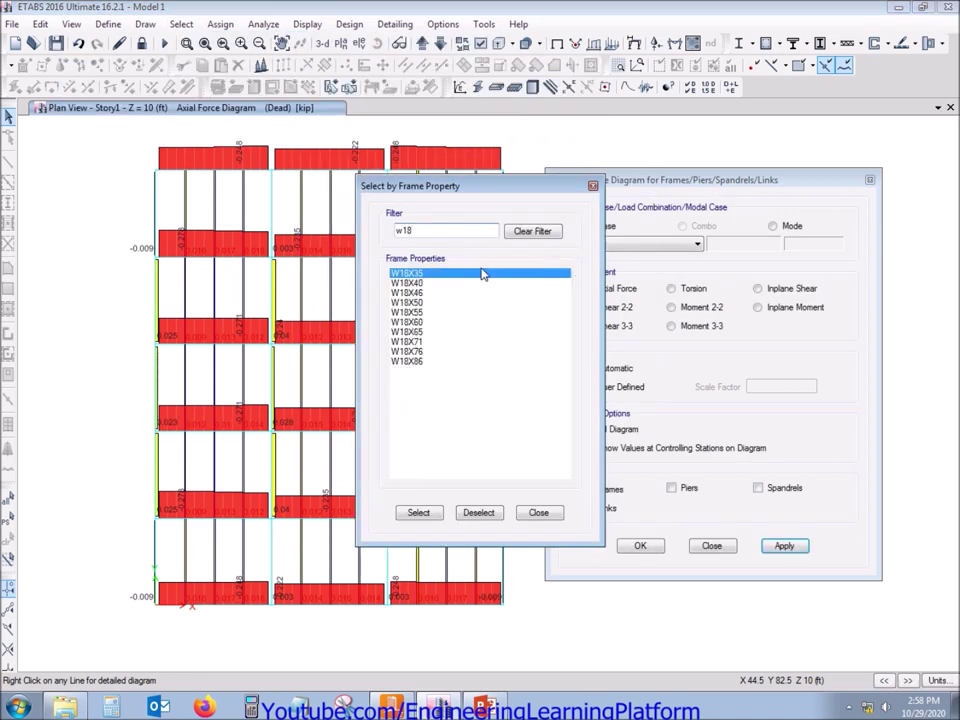
{"action": "left_click", "coordinate": [418, 513]}
{"action": "left_click", "coordinate": [538, 513]}
{"action": "right_click", "coordinate": [119, 386]}
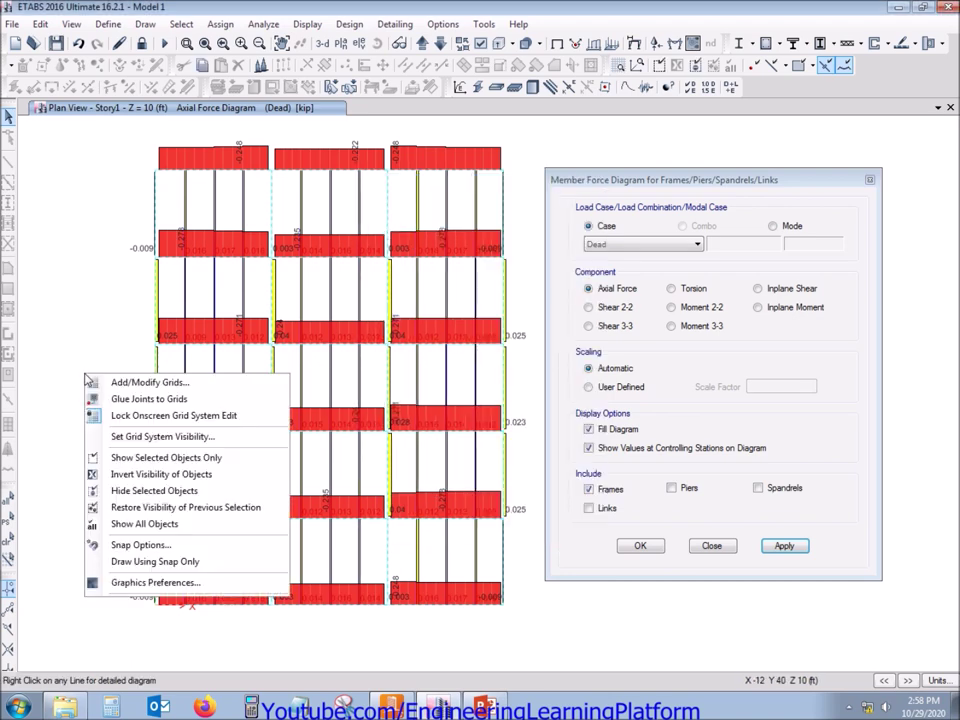
{"action": "left_click", "coordinate": [125, 493]}
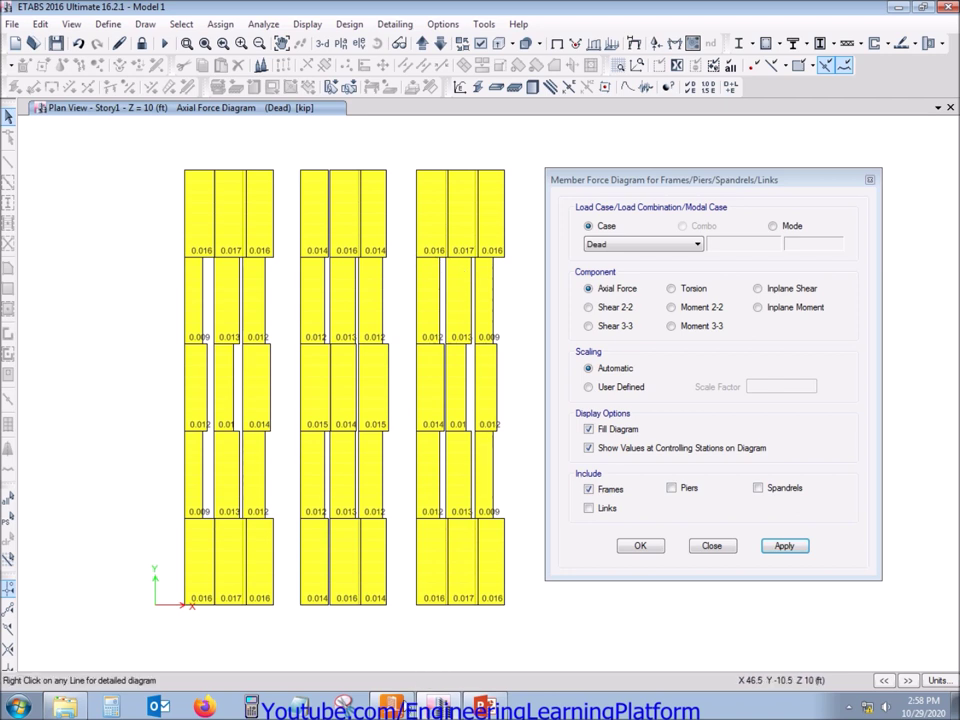
{"action": "mouse_move", "coordinate": [330, 455]}
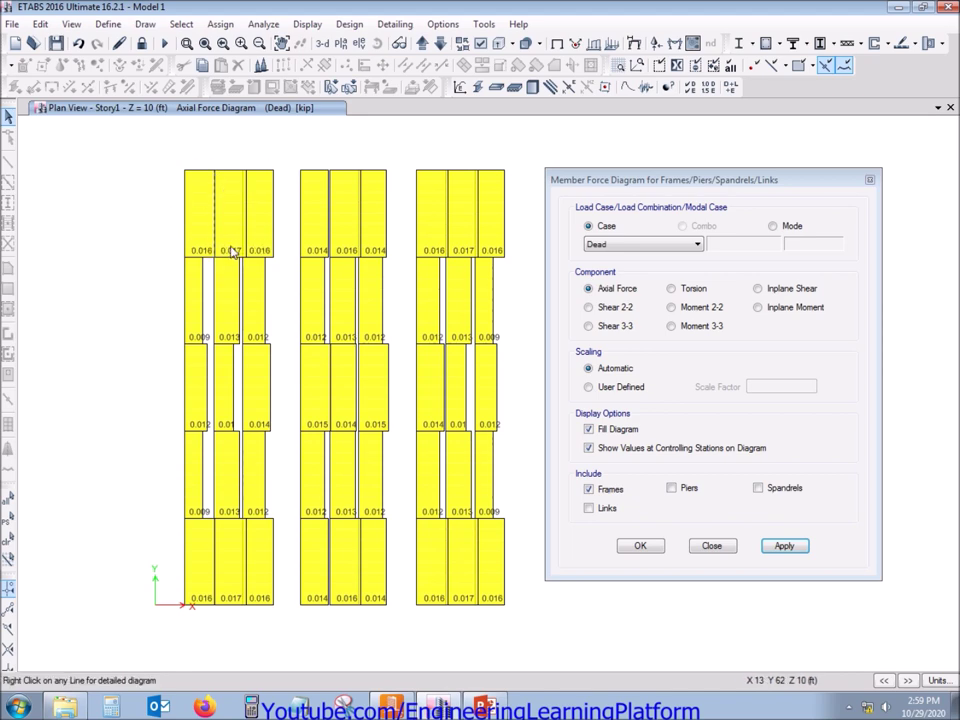
Enter 0.017 as the DL axial load in RAM Connection's Joint 1 loads.
{"action": "key", "text": "alt+Tab"}
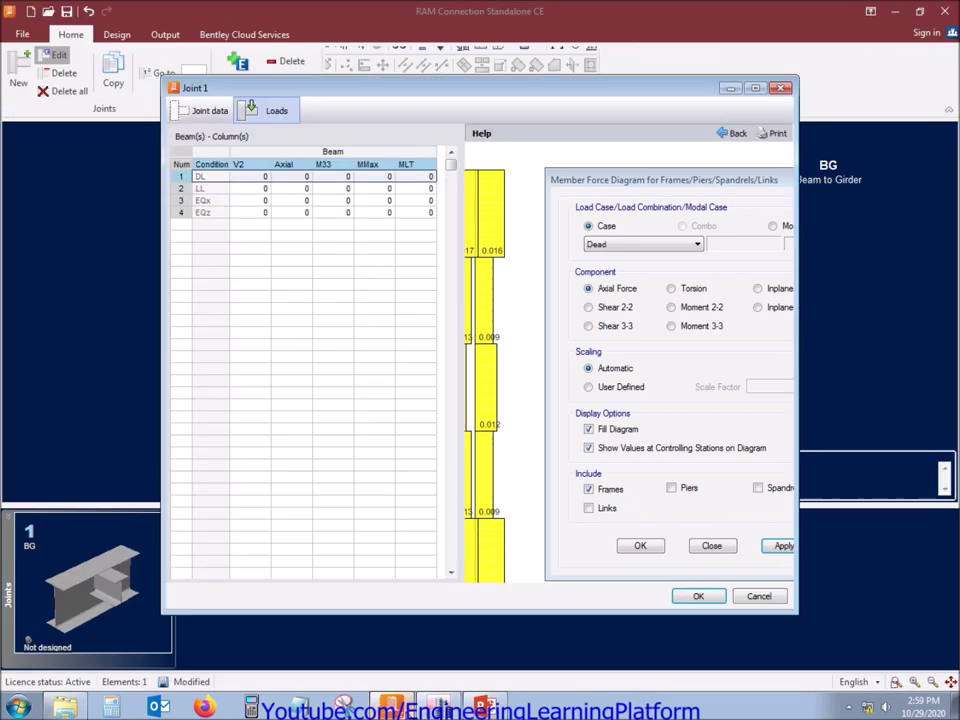
{"action": "left_click", "coordinate": [291, 180]}
{"action": "left_click", "coordinate": [290, 177]}
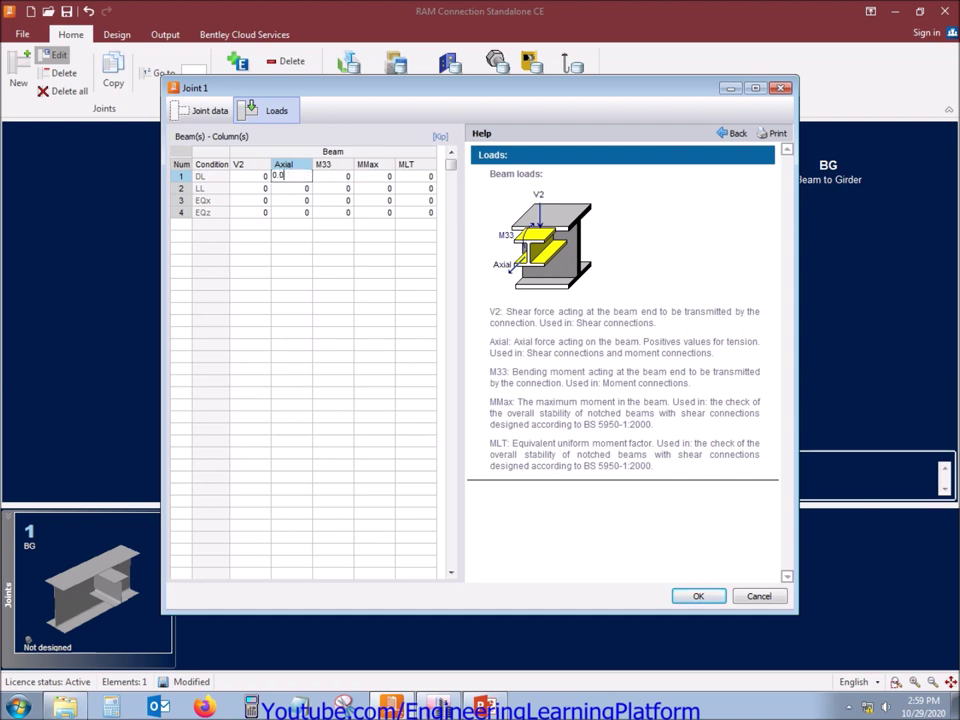
{"action": "key", "text": "Return"}
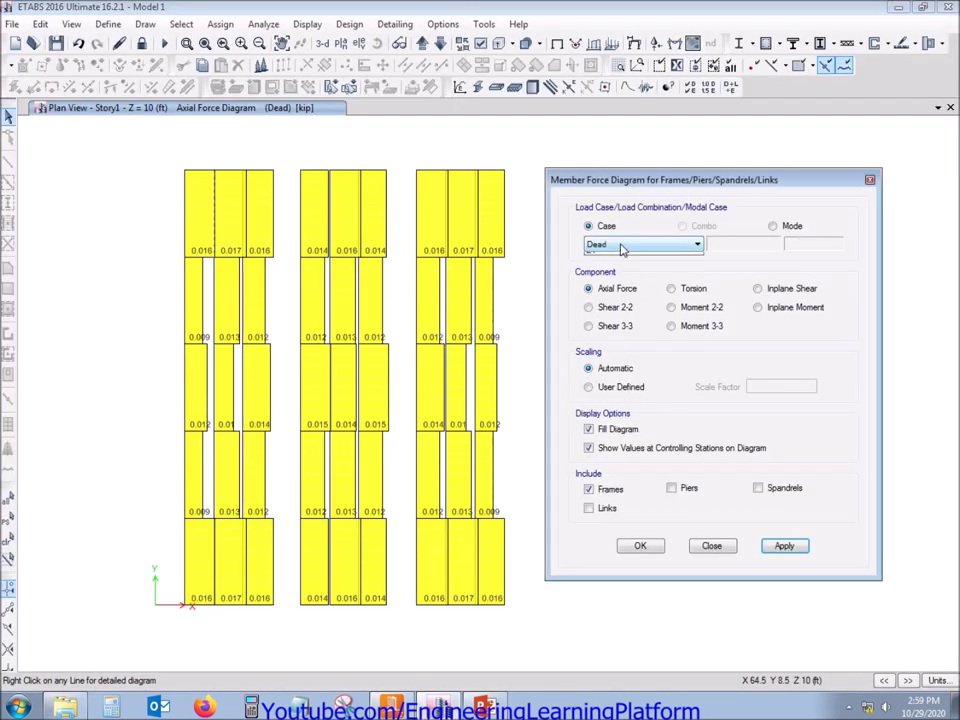
Plot the Live-case axial diagram in ETABS and enter 0.01 as the LL axial load.
{"action": "left_click", "coordinate": [621, 247]}
{"action": "left_click", "coordinate": [615, 262]}
{"action": "left_click", "coordinate": [784, 546]}
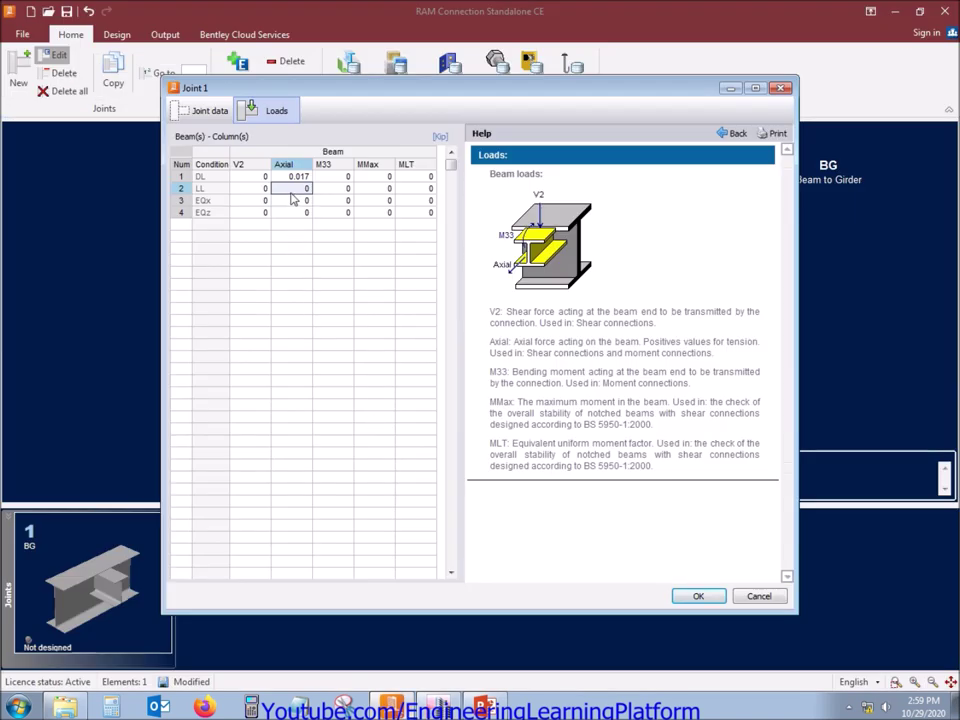
{"action": "type", "text": "0.01"}
{"action": "left_click", "coordinate": [293, 200]}
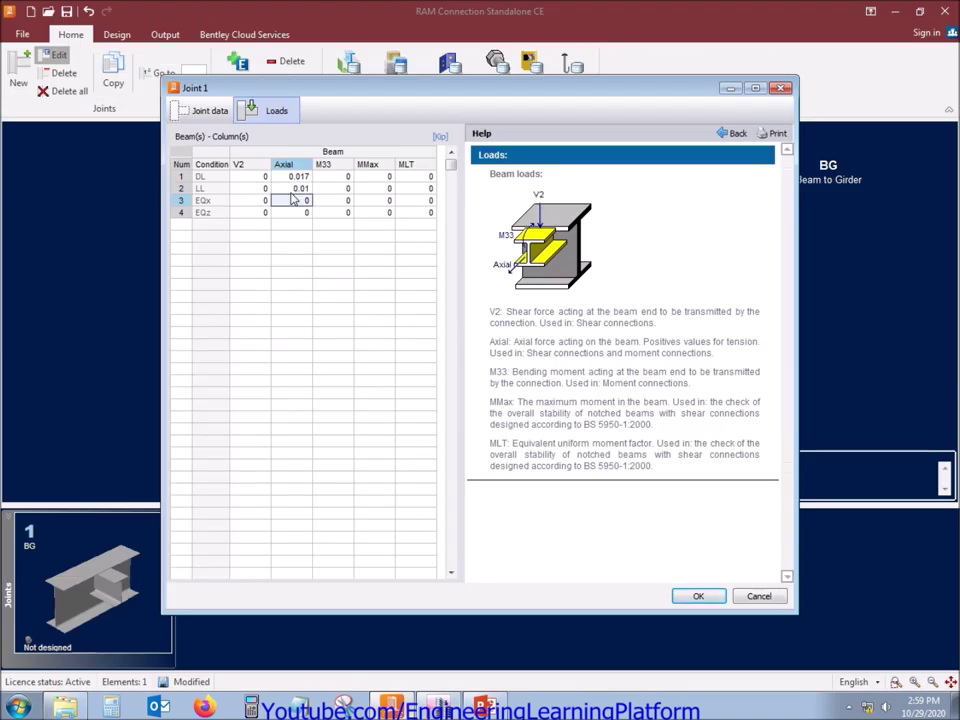
Plot the EX axial diagram and enter 0.038 as the EQx axial load.
{"action": "left_click", "coordinate": [458, 701]}
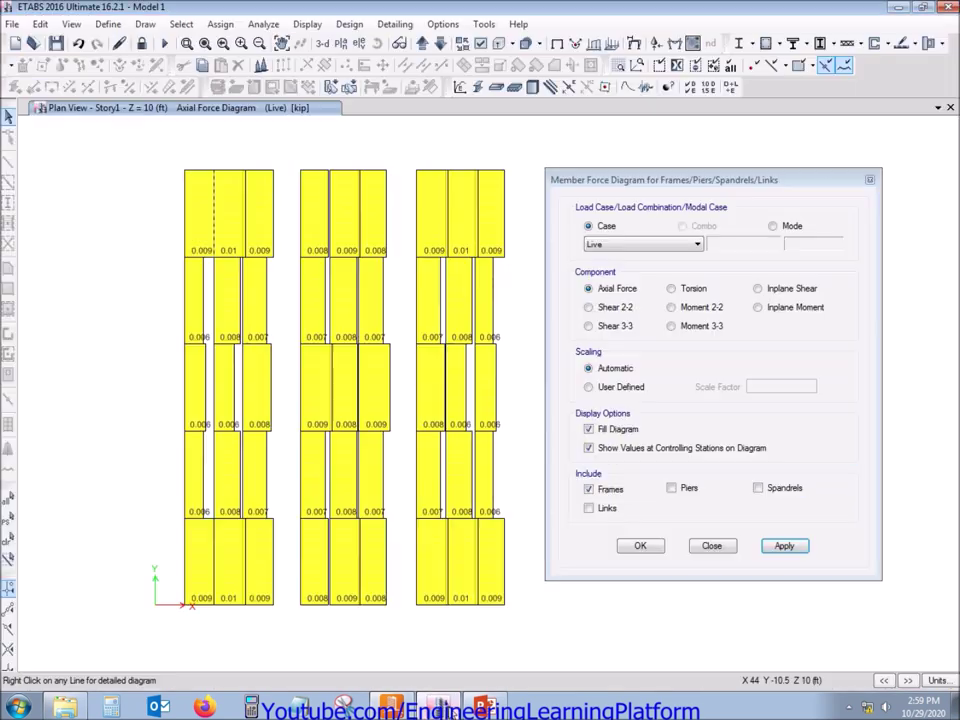
{"action": "left_click", "coordinate": [631, 247]}
{"action": "left_click", "coordinate": [620, 284]}
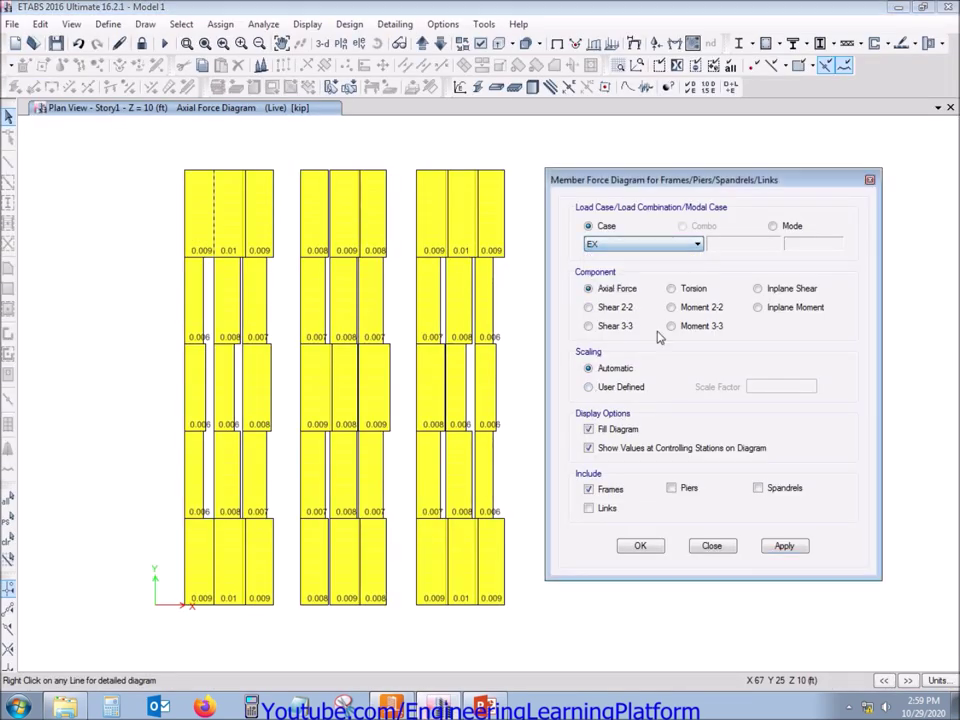
{"action": "left_click", "coordinate": [784, 546]}
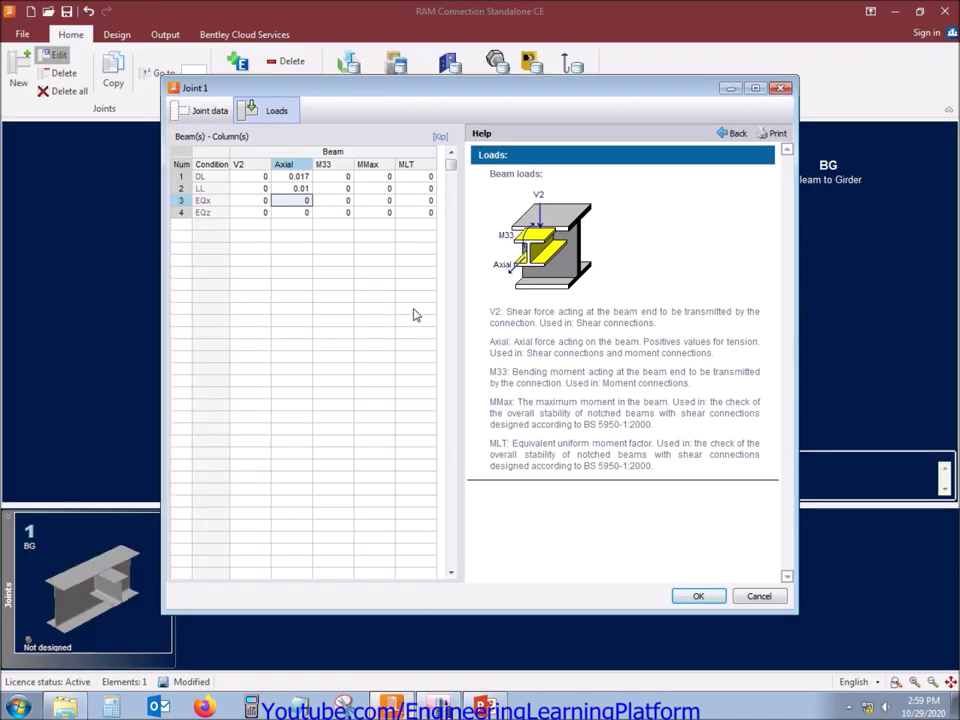
{"action": "left_click", "coordinate": [300, 201]}
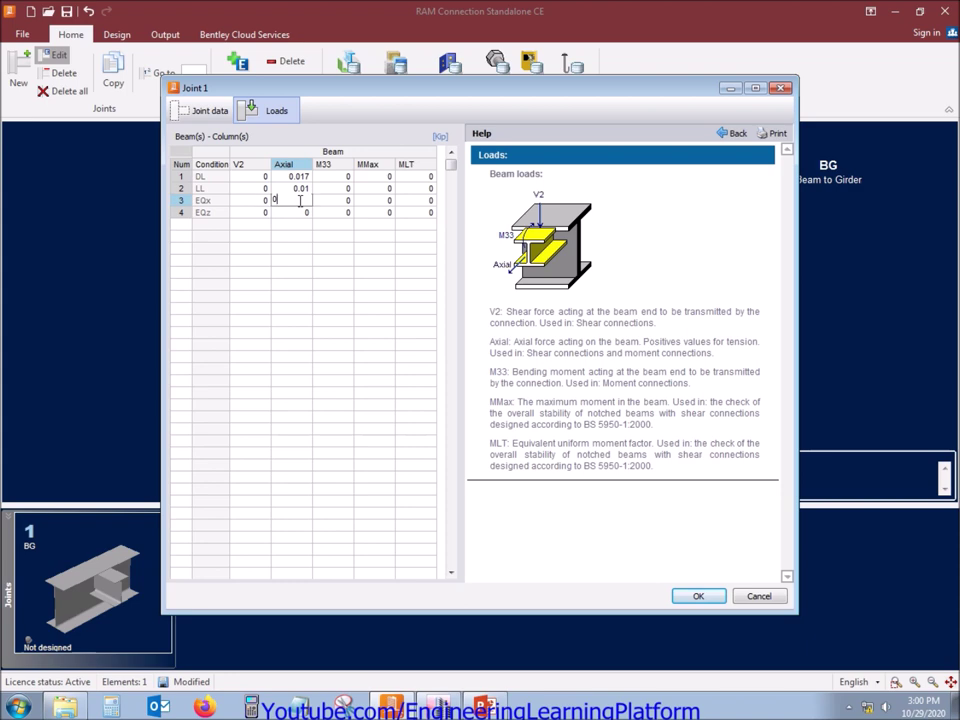
{"action": "key", "text": "Return"}
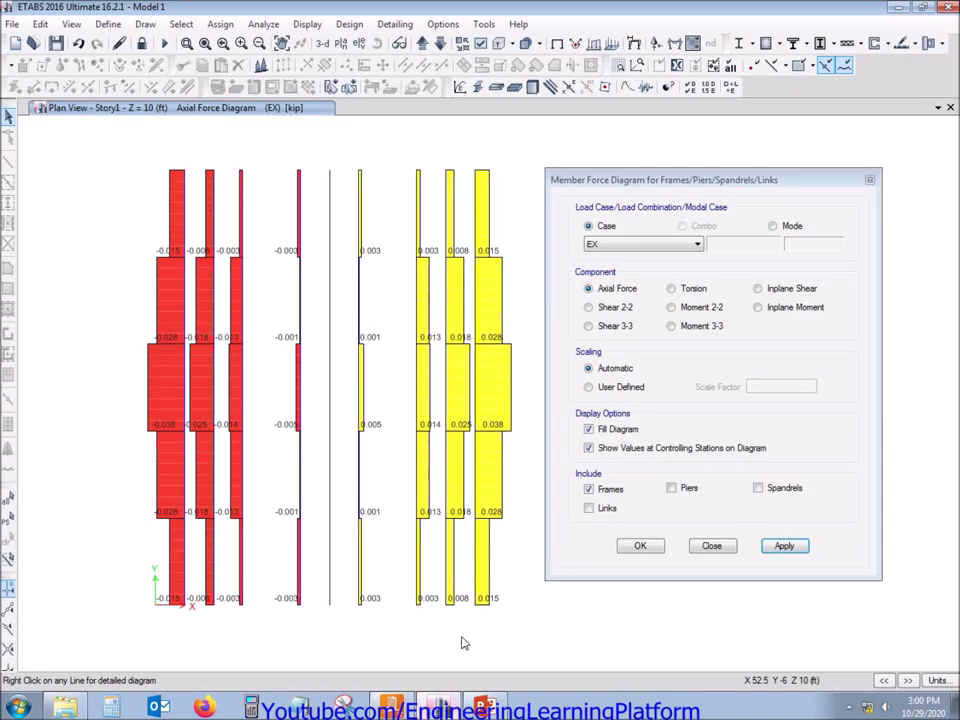
Plot the EY axial diagram and enter 0.02 as the EQz axial load.
{"action": "mouse_move", "coordinate": [475, 487]}
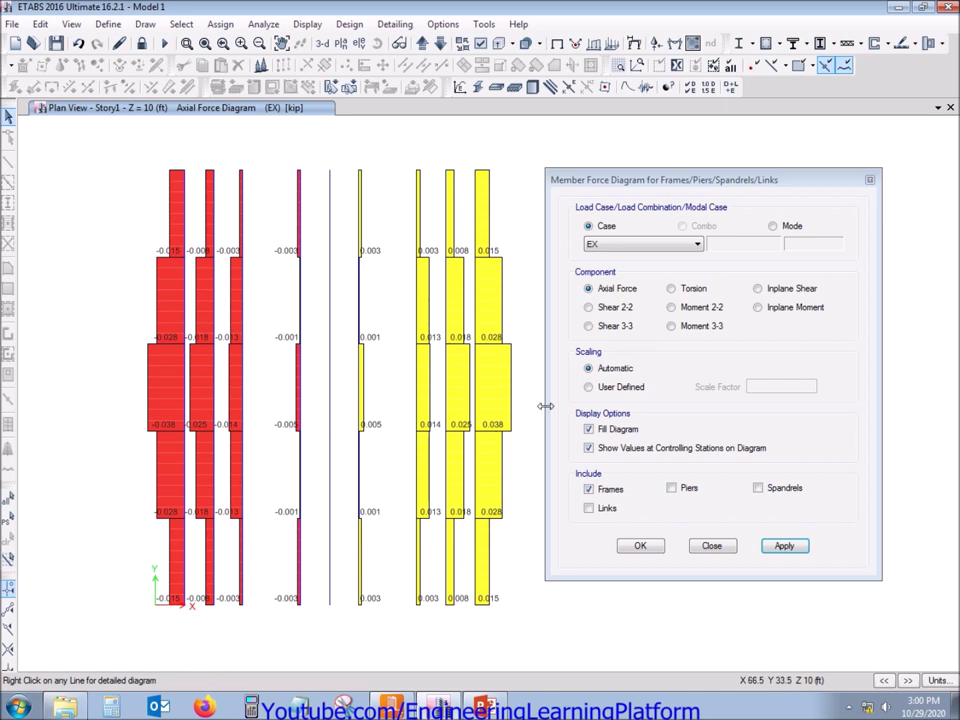
{"action": "left_click", "coordinate": [631, 250]}
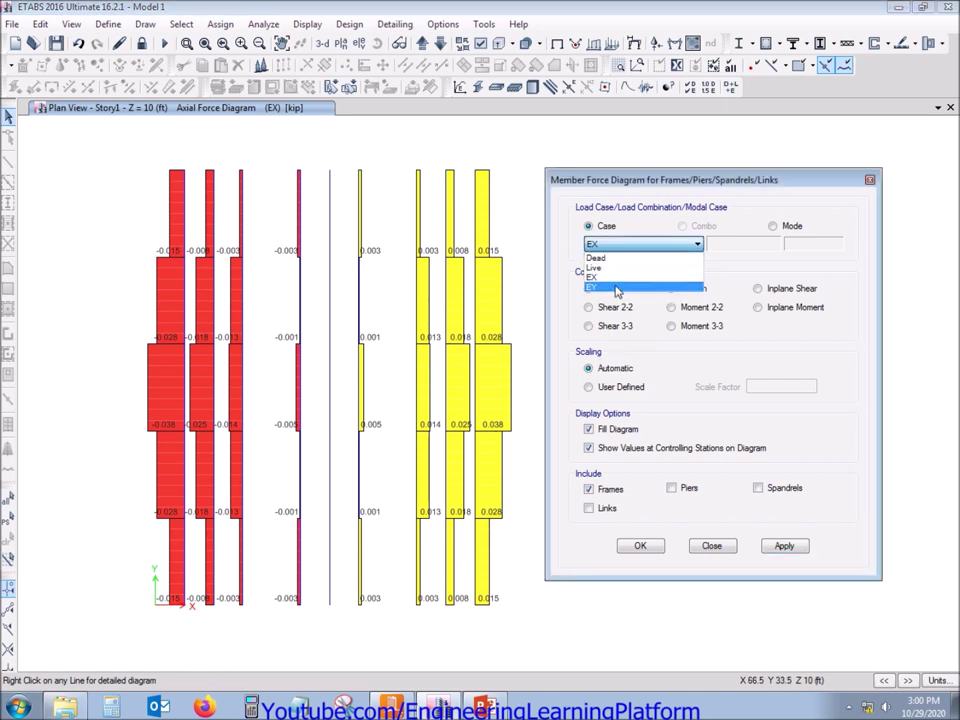
{"action": "left_click", "coordinate": [621, 284]}
{"action": "left_click", "coordinate": [781, 548]}
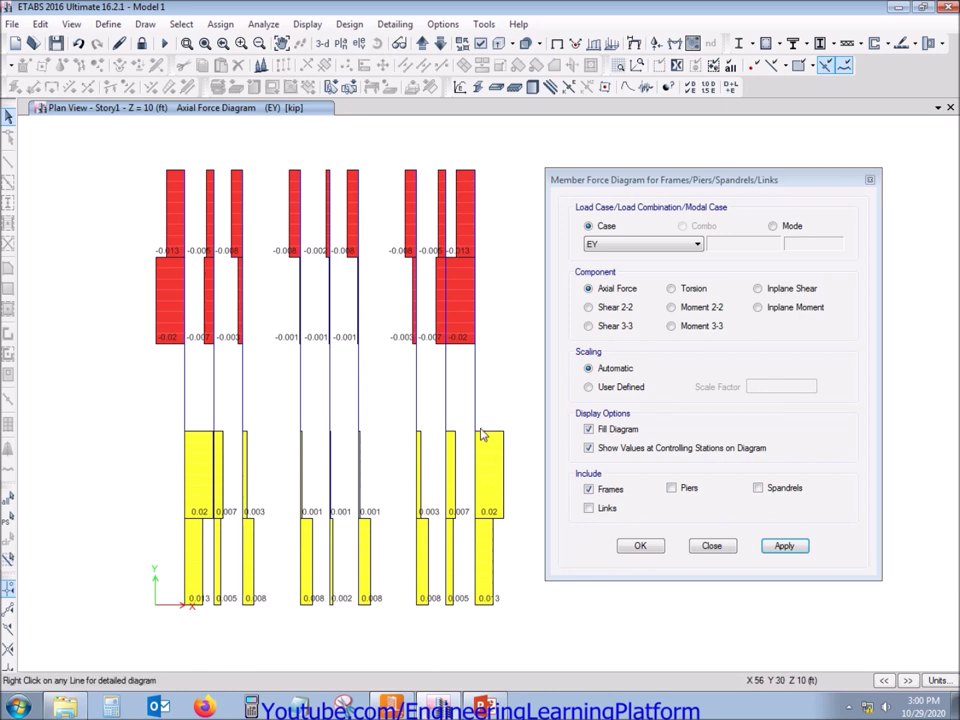
{"action": "mouse_move", "coordinate": [477, 337]}
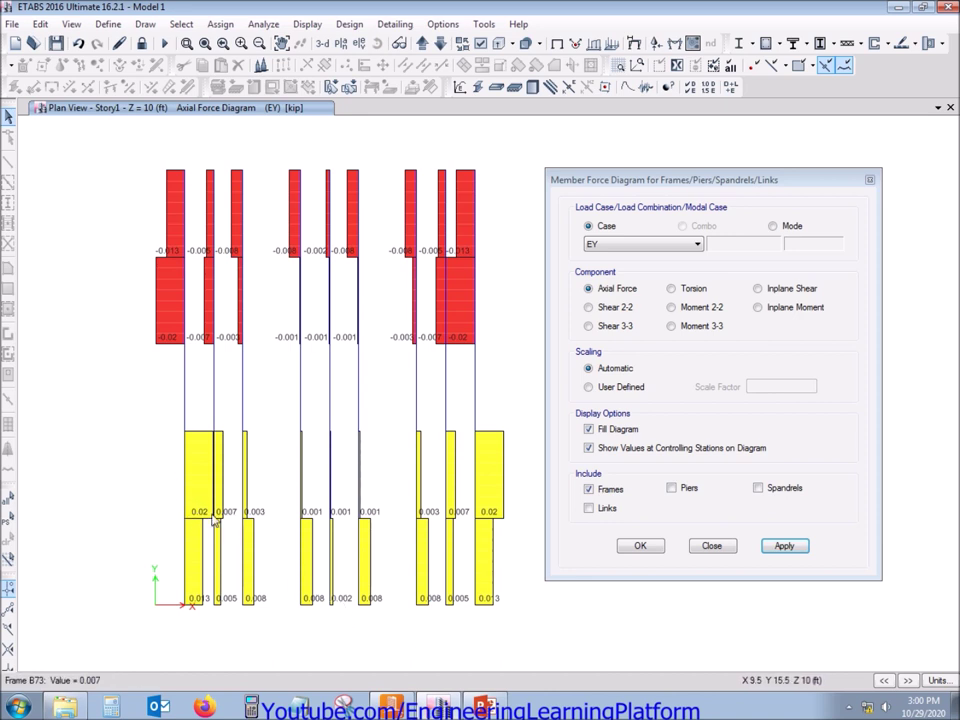
{"action": "key", "text": "alt+Tab"}
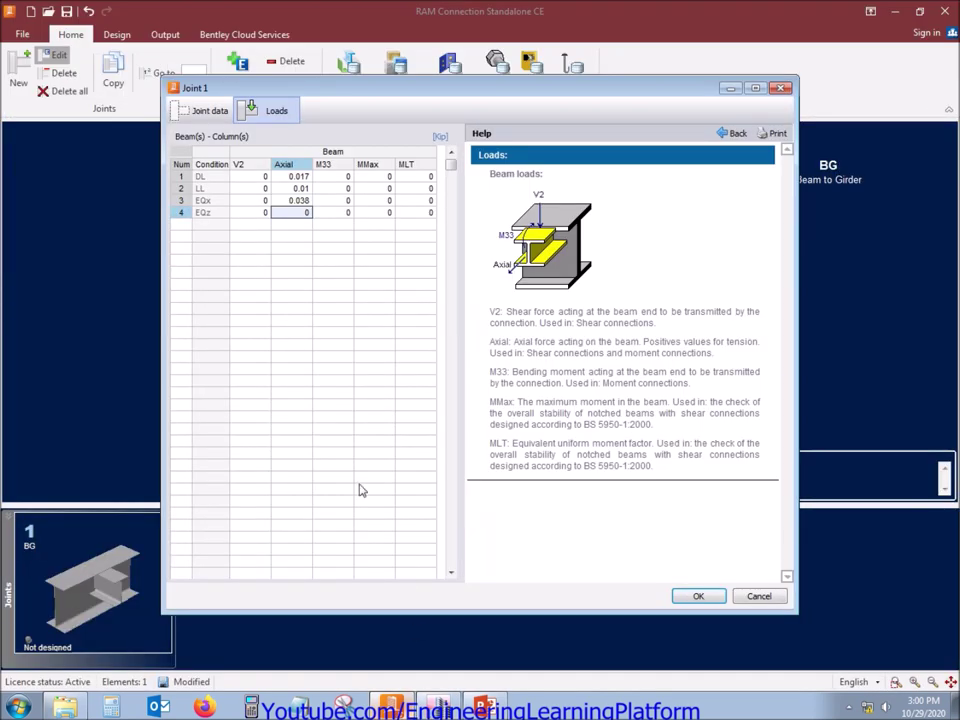
{"action": "type", "text": "0."}
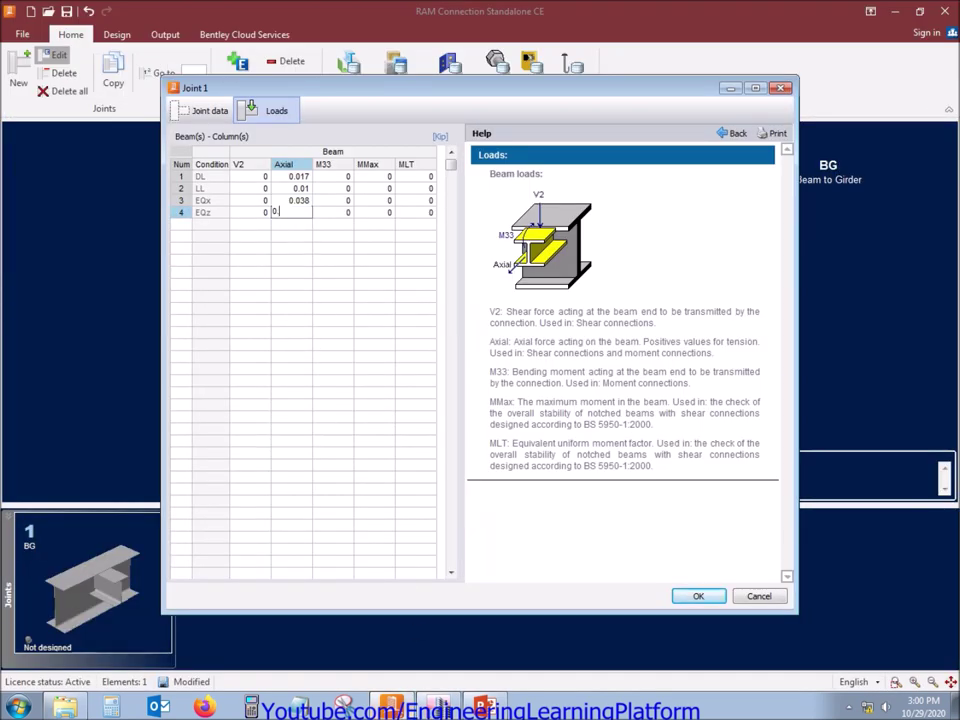
{"action": "type", "text": "02"}
{"action": "key", "text": "Return"}
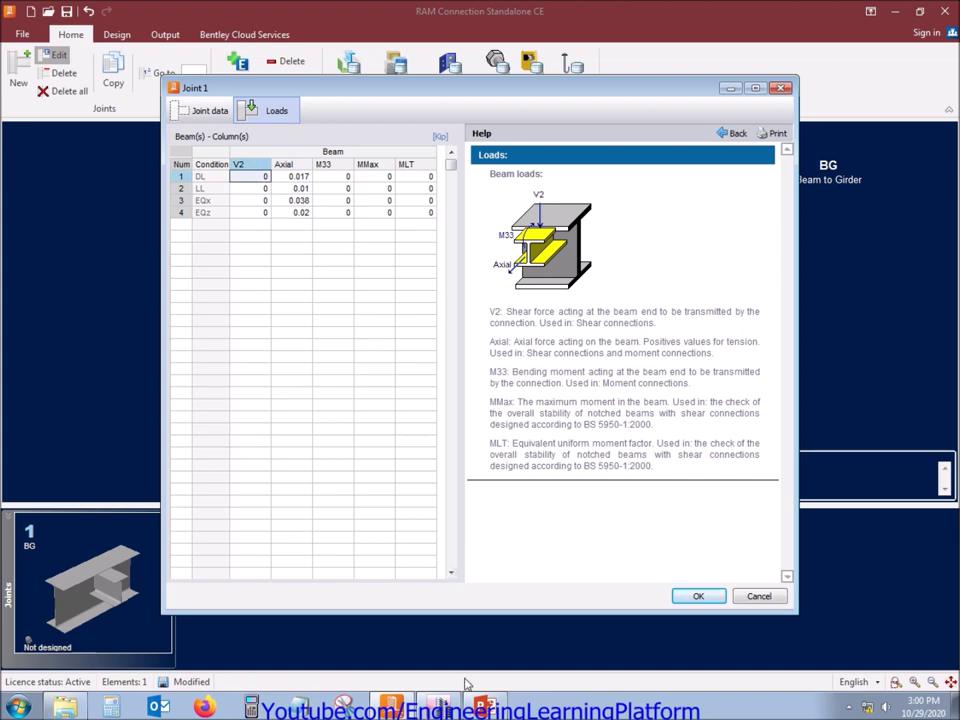
{"action": "left_click", "coordinate": [437, 707]}
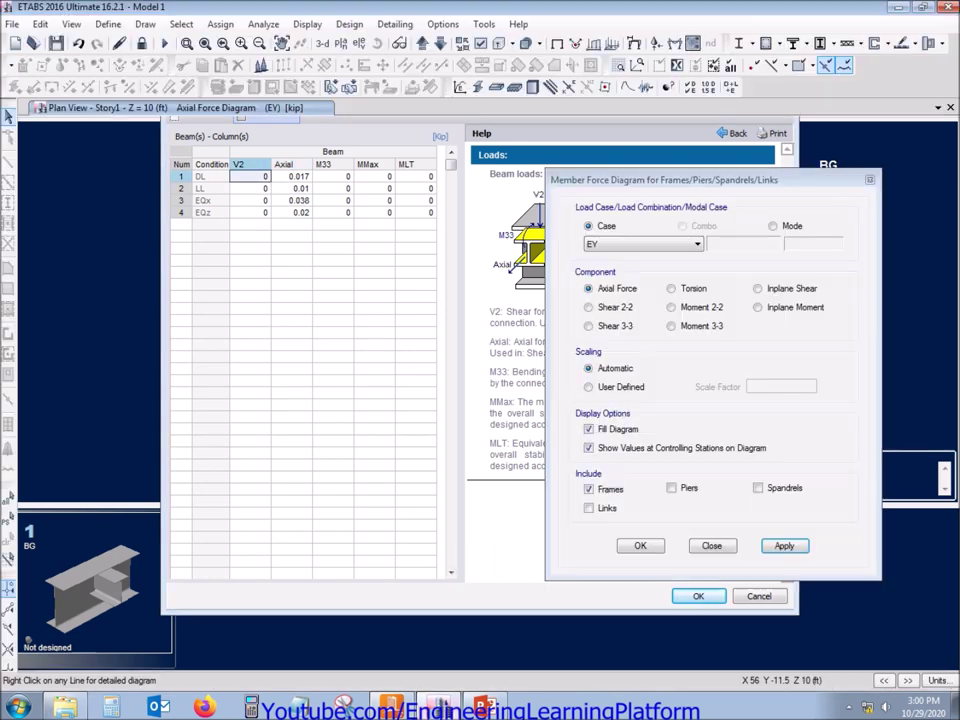
{"action": "left_click", "coordinate": [646, 249]}
Plot the Dead-case Shear 2-2 diagram and enter 2.543 as the DL shear.
{"action": "left_click", "coordinate": [643, 257]}
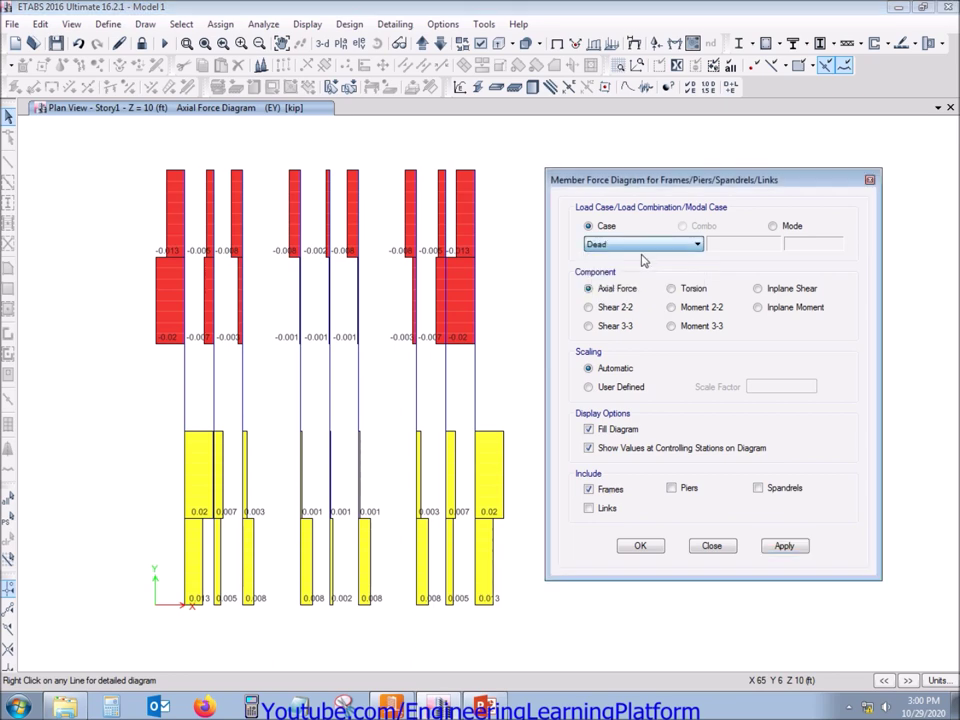
{"action": "left_click", "coordinate": [614, 309]}
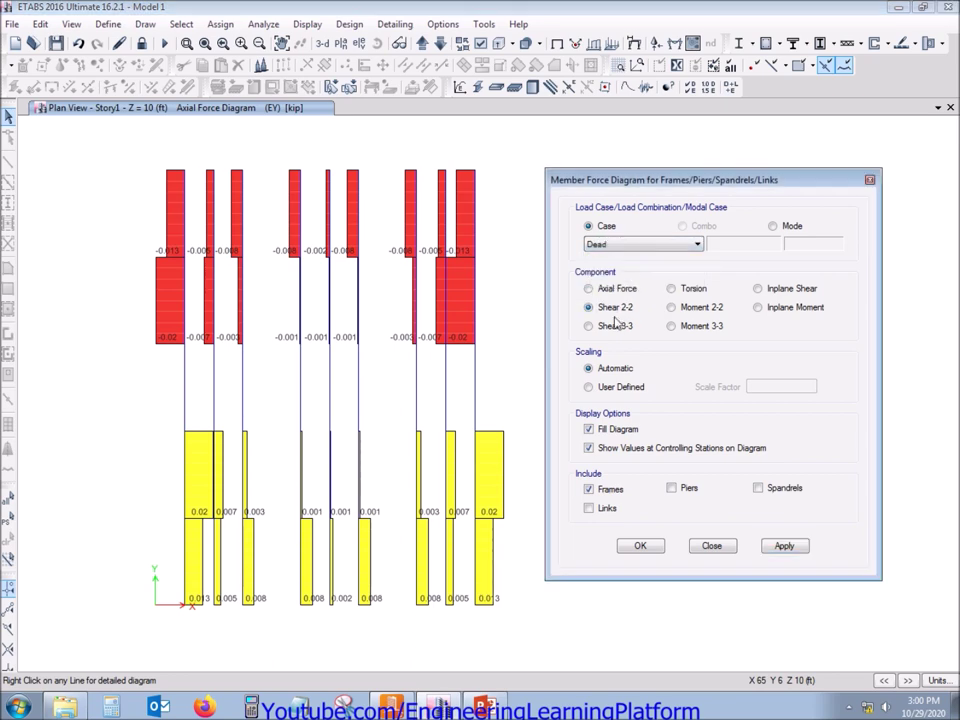
{"action": "left_click", "coordinate": [782, 547]}
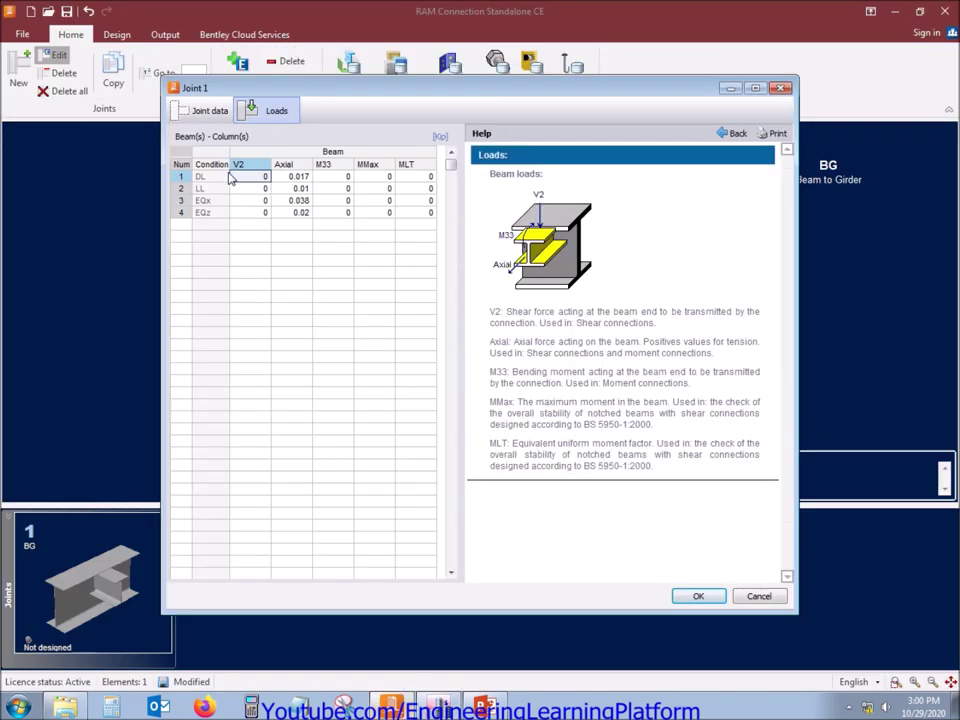
{"action": "type", "text": "2.543"}
{"action": "key", "text": "Return"}
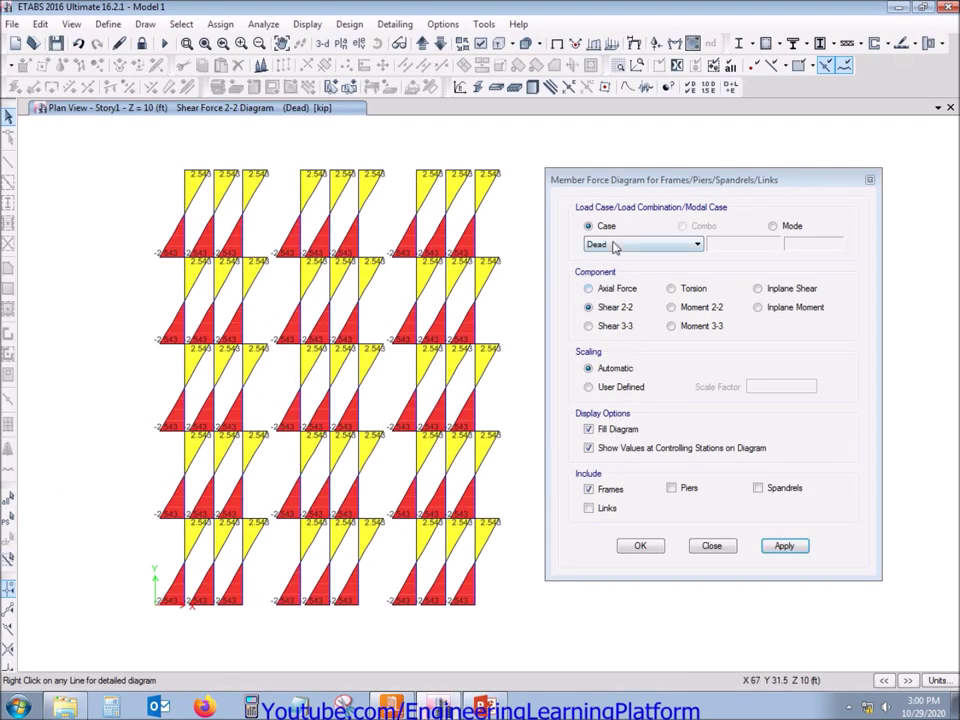
Plot the Live-case shear diagram and enter 1.5 as the LL shear.
{"action": "left_click", "coordinate": [615, 246]}
{"action": "left_click", "coordinate": [605, 270]}
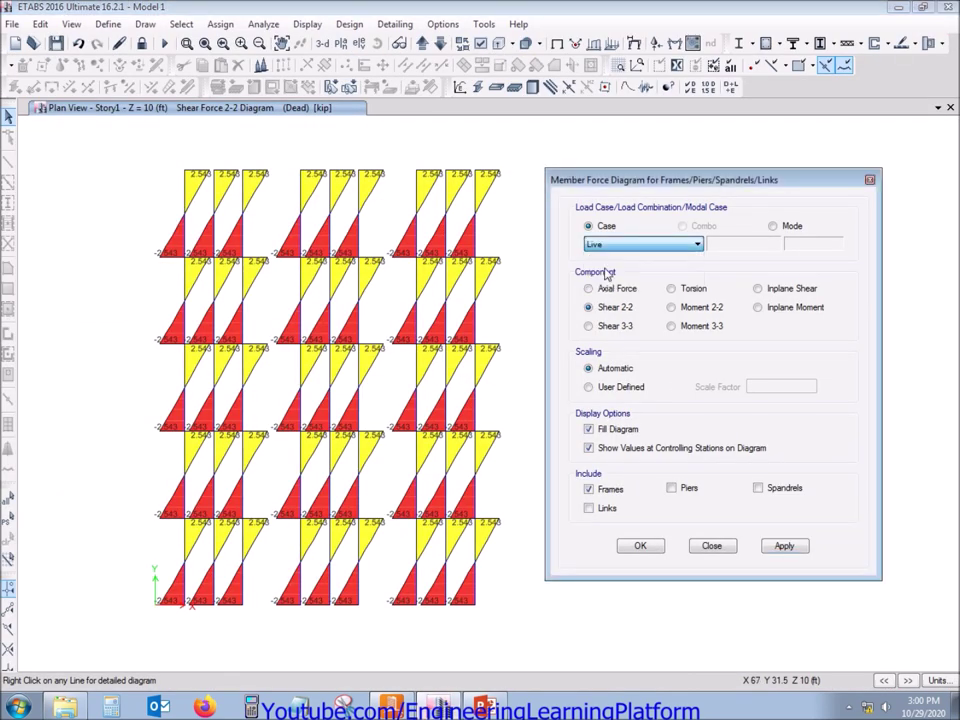
{"action": "left_click", "coordinate": [789, 546]}
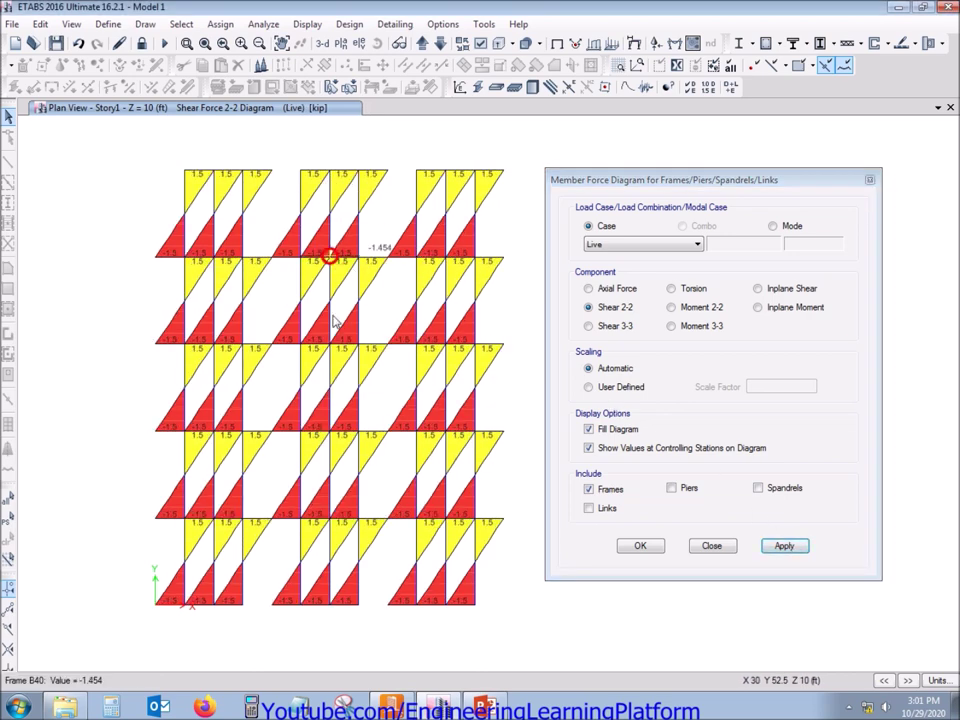
{"action": "left_click", "coordinate": [390, 707]}
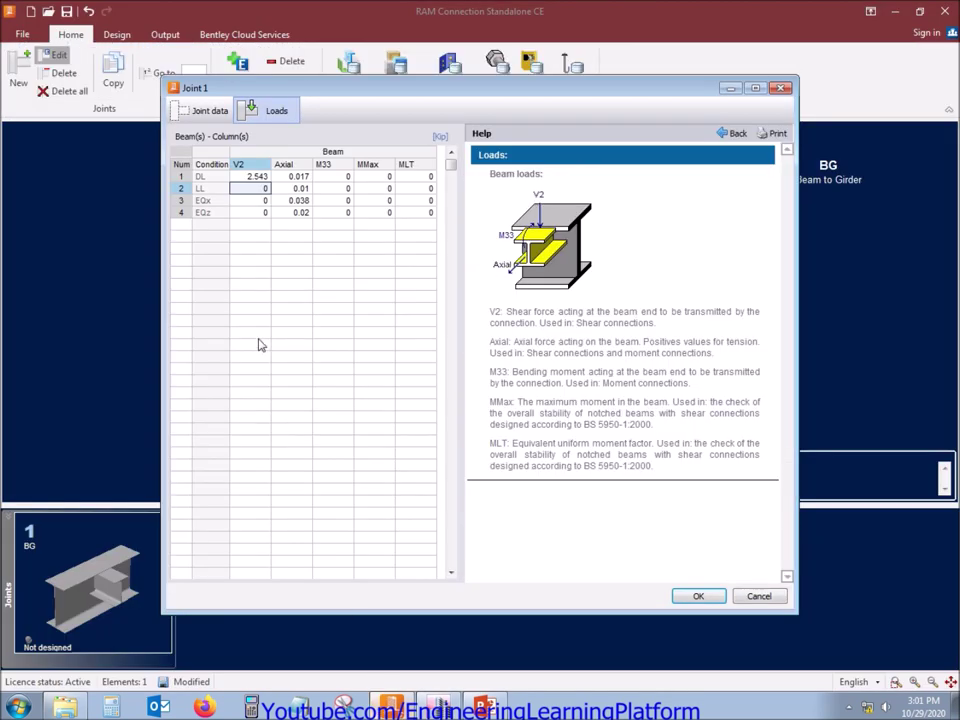
{"action": "type", "text": "1.5"}
{"action": "key", "text": "Return"}
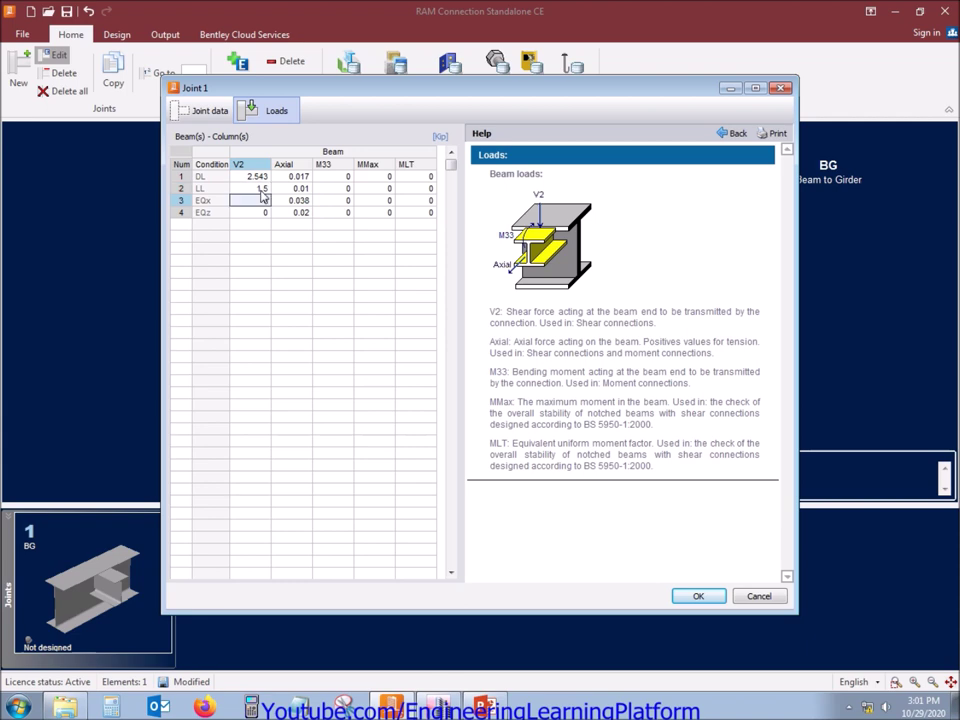
Check EX and EY shear diagrams, confirming zero beam shear for EQx and EQz.
{"action": "left_click", "coordinate": [440, 707]}
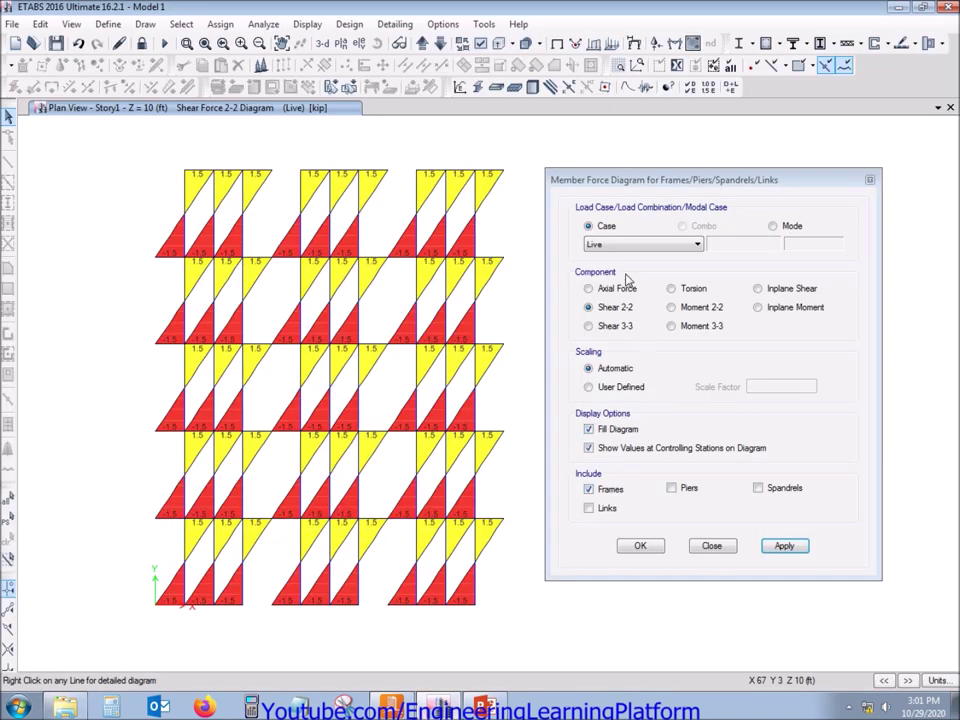
{"action": "left_click", "coordinate": [618, 245]}
{"action": "left_click", "coordinate": [604, 260]}
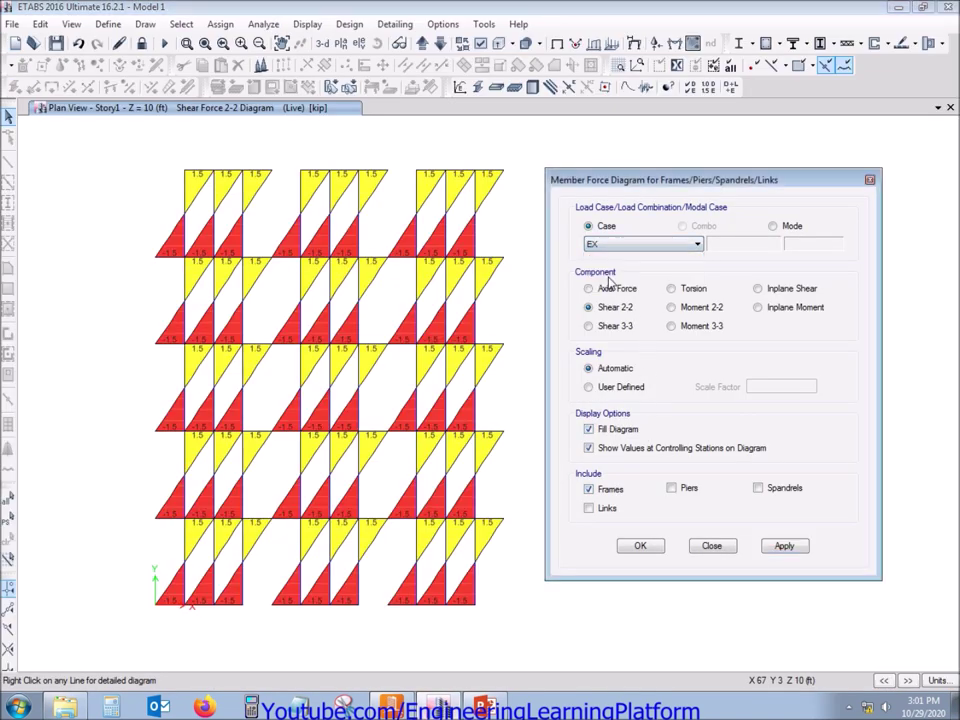
{"action": "left_click", "coordinate": [784, 547]}
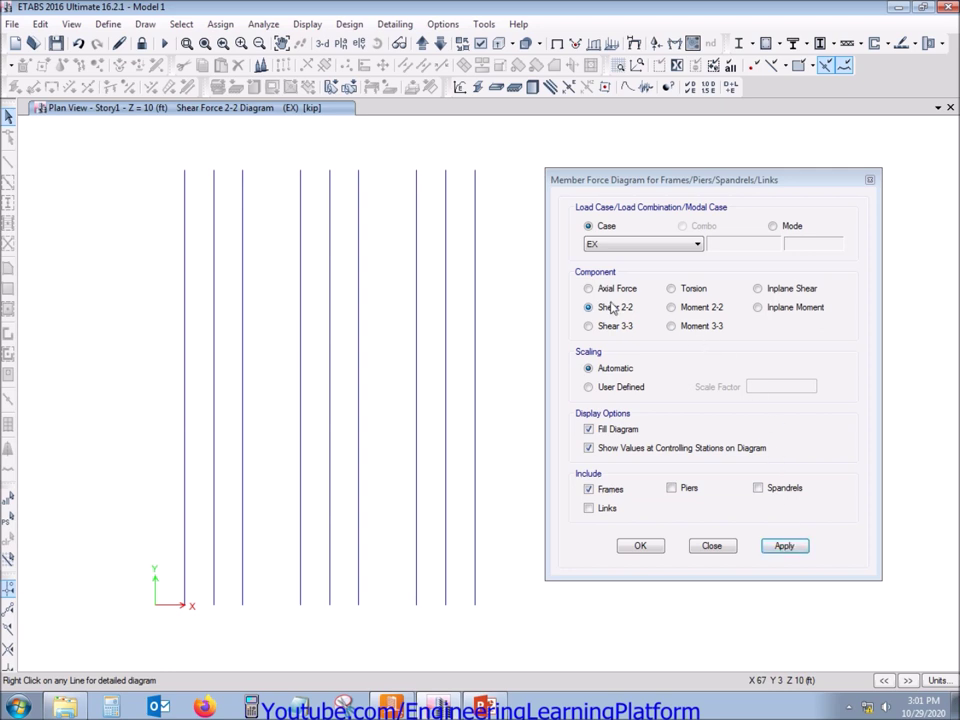
{"action": "left_click", "coordinate": [638, 248]}
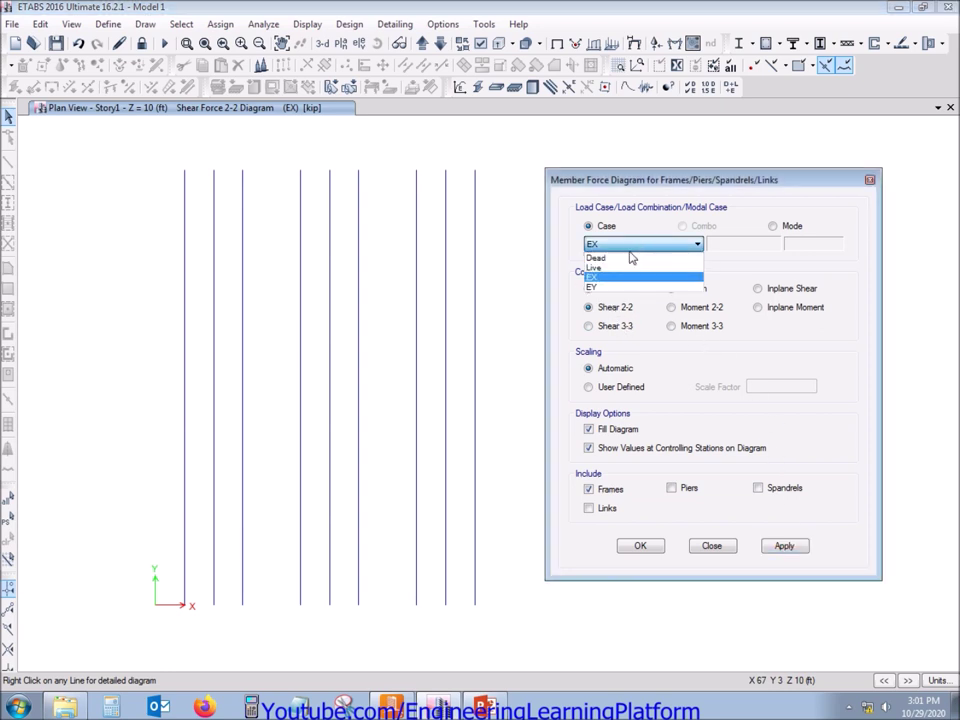
{"action": "left_click", "coordinate": [621, 284]}
{"action": "left_click", "coordinate": [786, 548]}
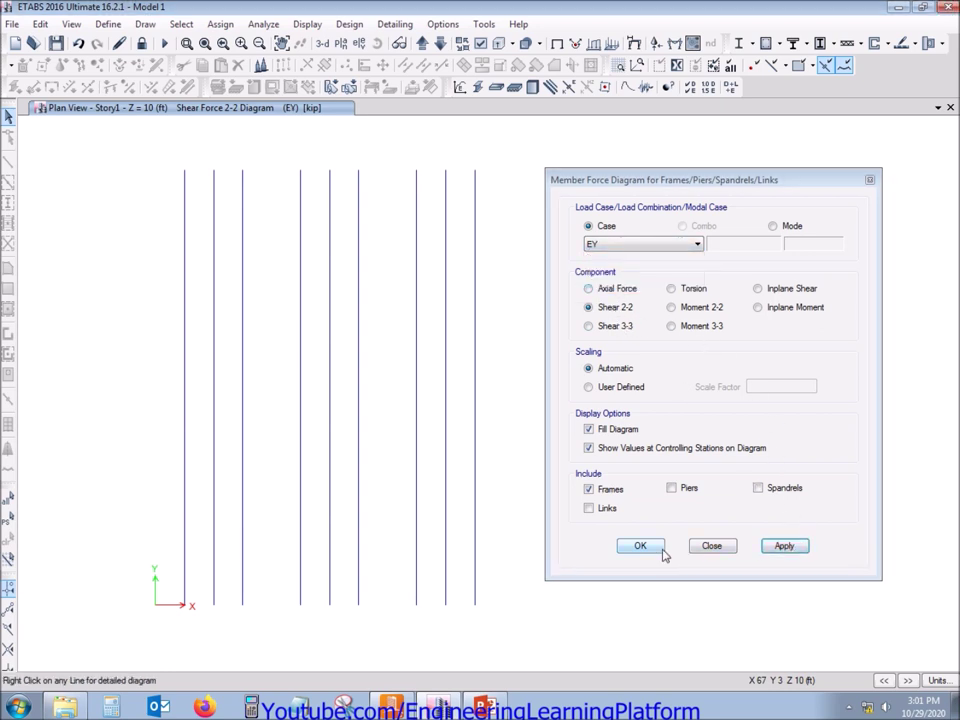
{"action": "left_click", "coordinate": [428, 707]}
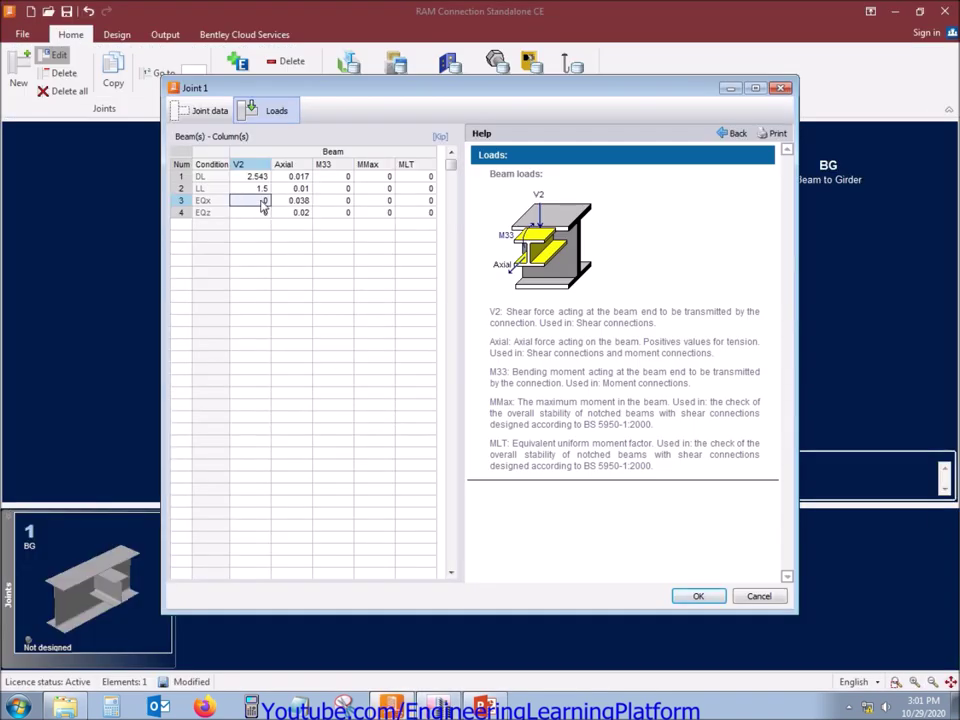
{"action": "left_click", "coordinate": [330, 177]}
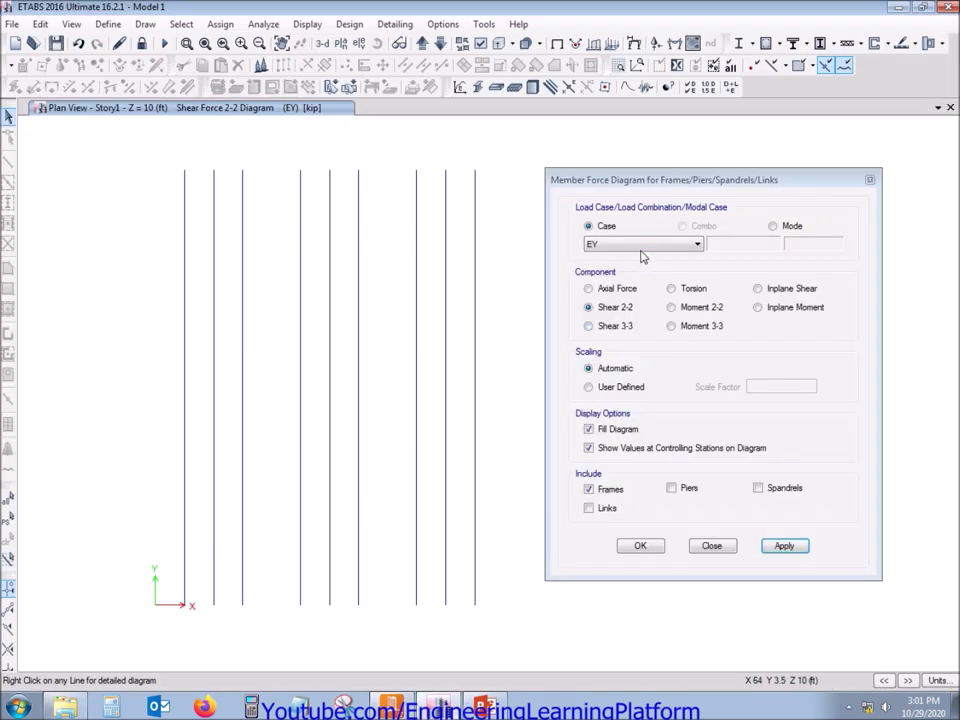
Plot Moment 3-3 for Dead and Live, reading 9.5346 and 5.625 kip-ft.
{"action": "left_click", "coordinate": [644, 245]}
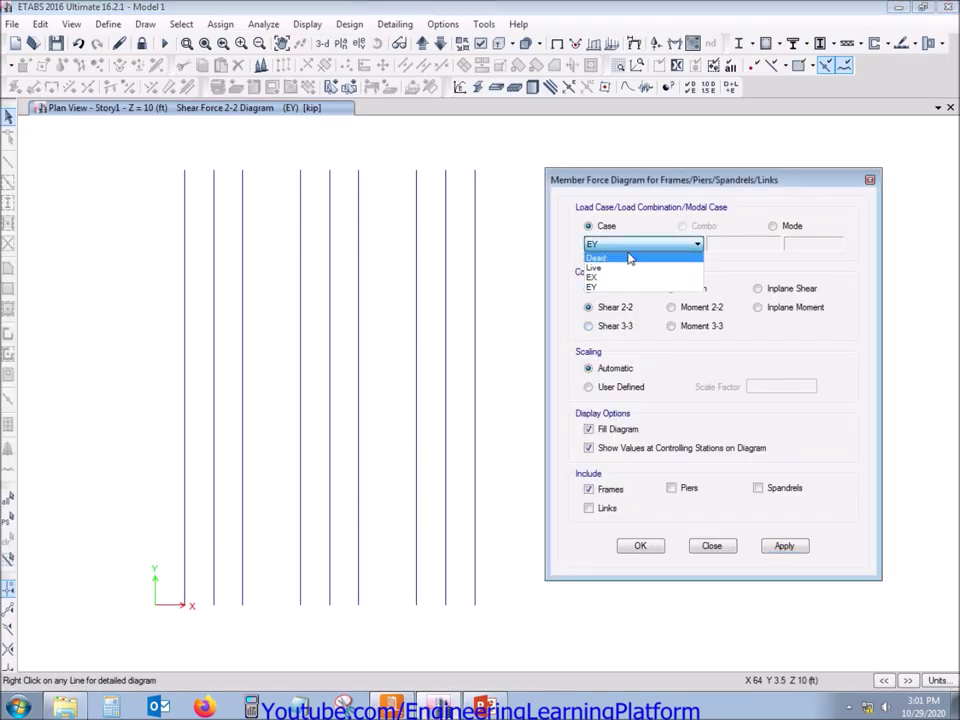
{"action": "left_click", "coordinate": [628, 257]}
{"action": "left_click", "coordinate": [671, 326]}
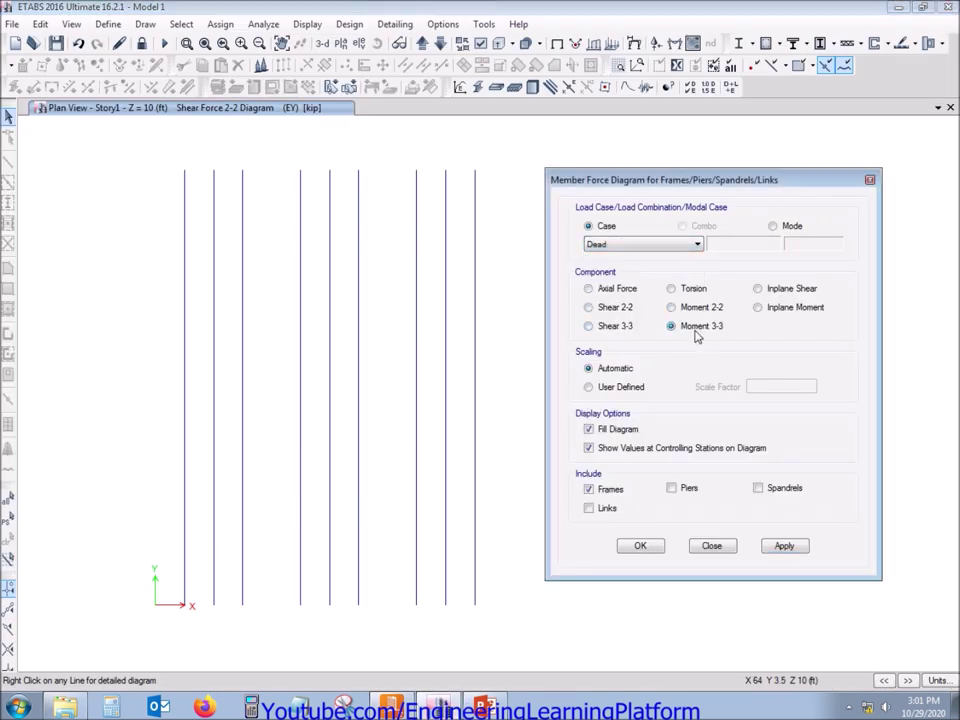
{"action": "left_click", "coordinate": [784, 546]}
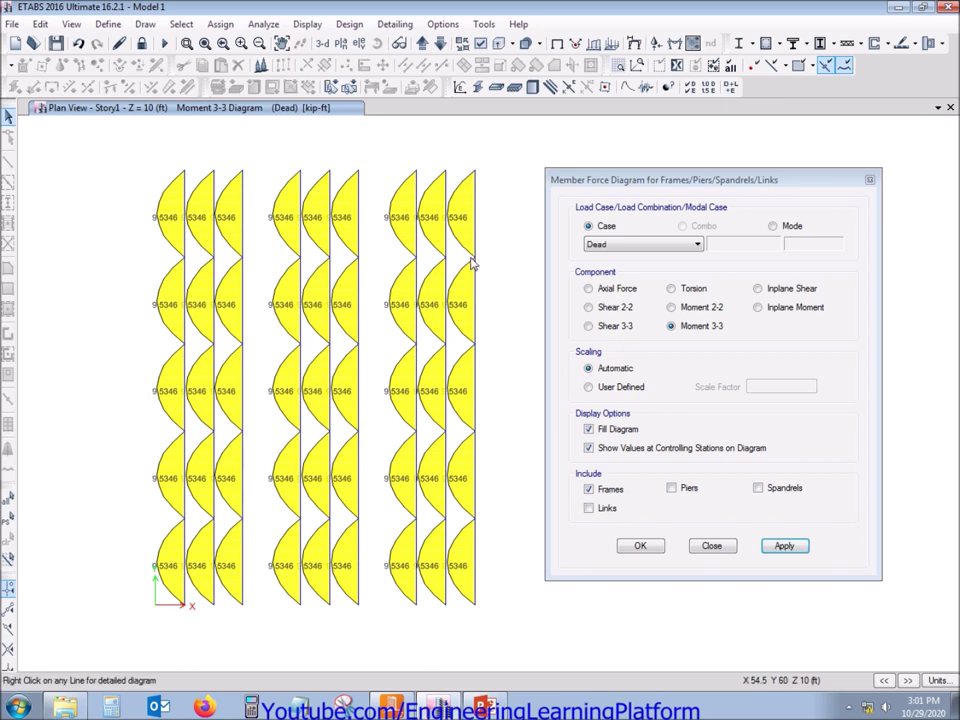
{"action": "mouse_move", "coordinate": [358, 258]}
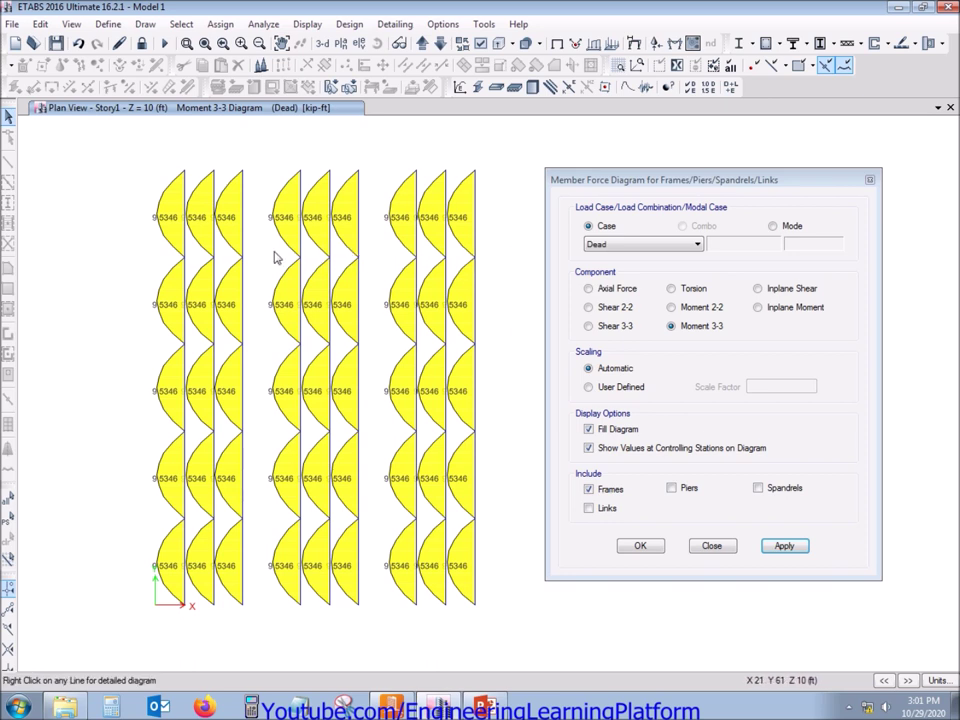
{"action": "left_click", "coordinate": [643, 245]}
{"action": "left_click", "coordinate": [610, 271]}
{"action": "left_click", "coordinate": [781, 548]}
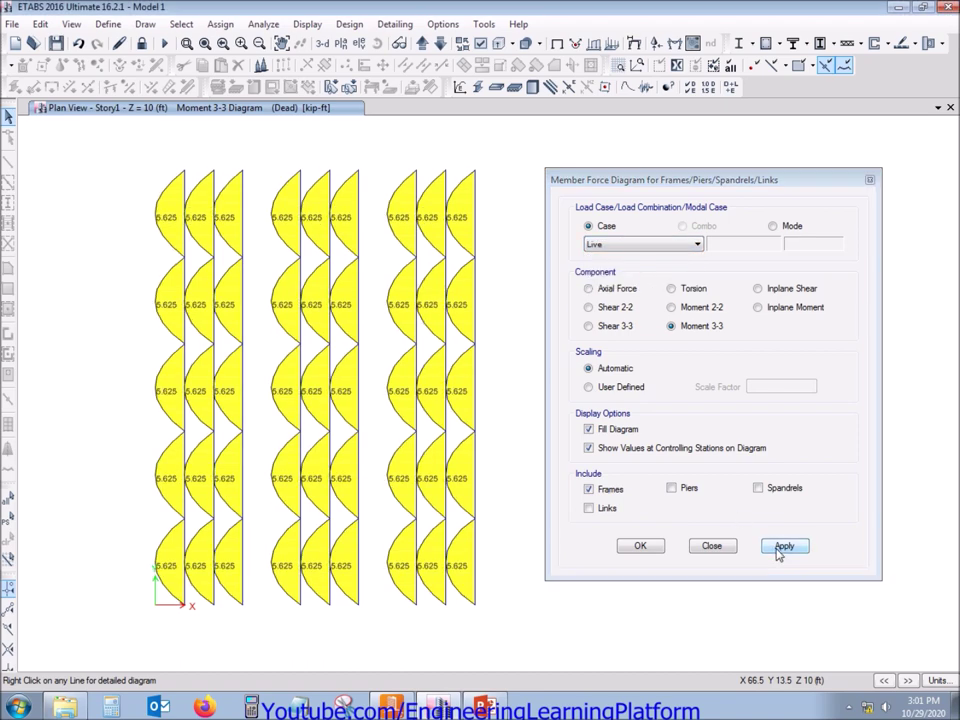
Check EX and EY moment diagrams, close the force dialog, and return to RAM Connection.
{"action": "left_click", "coordinate": [650, 245]}
{"action": "left_click", "coordinate": [608, 284]}
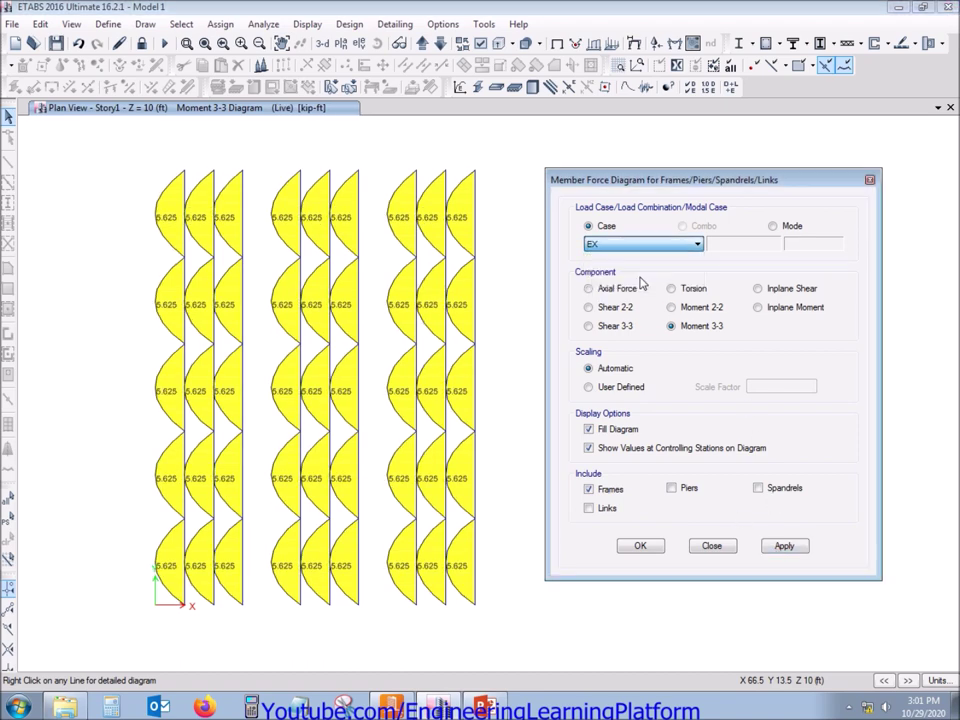
{"action": "left_click", "coordinate": [795, 554]}
{"action": "left_click", "coordinate": [649, 248]}
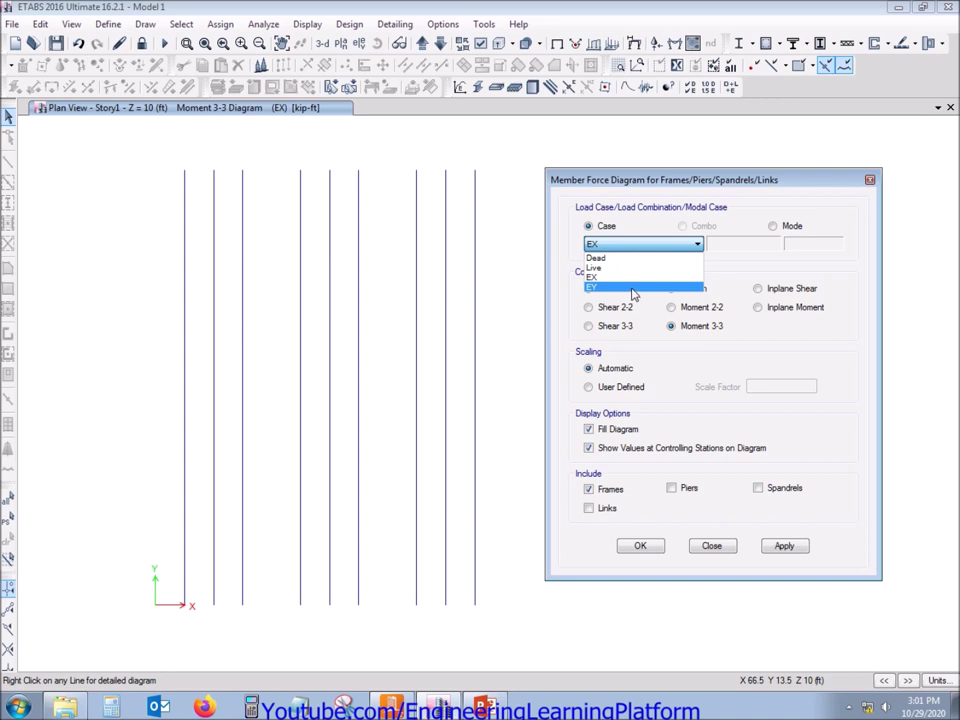
{"action": "left_click", "coordinate": [632, 290]}
{"action": "left_click", "coordinate": [640, 546]}
{"action": "left_click", "coordinate": [400, 706]}
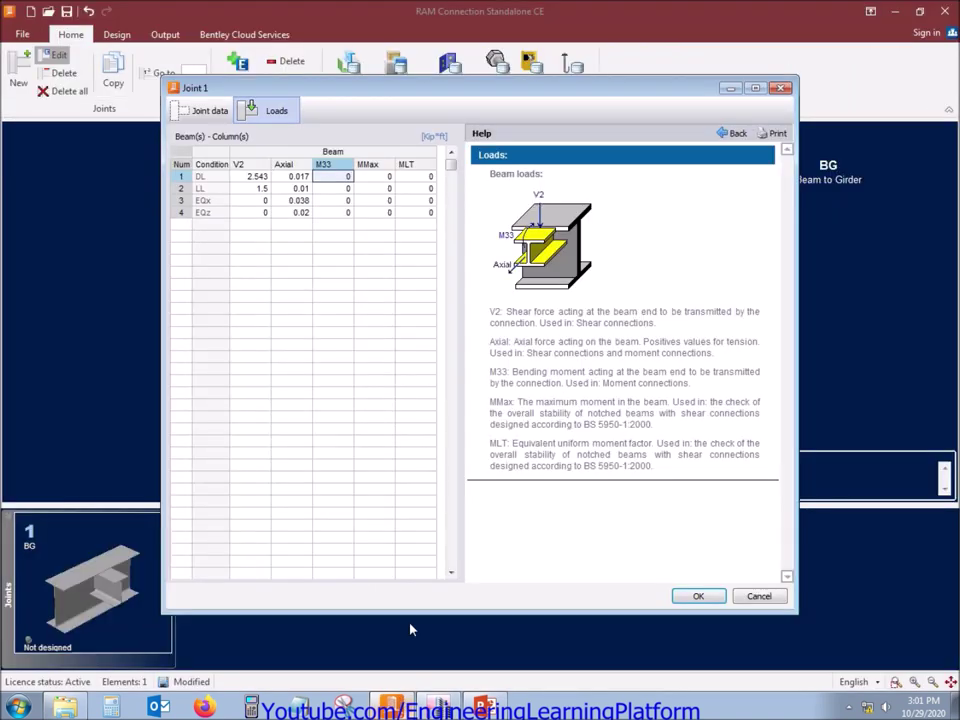
Confirm Joint 1's loads and assign a Basic SP single-plate connection.
{"action": "left_click_drag", "start_coordinate": [336, 202], "coordinate": [343, 212]}
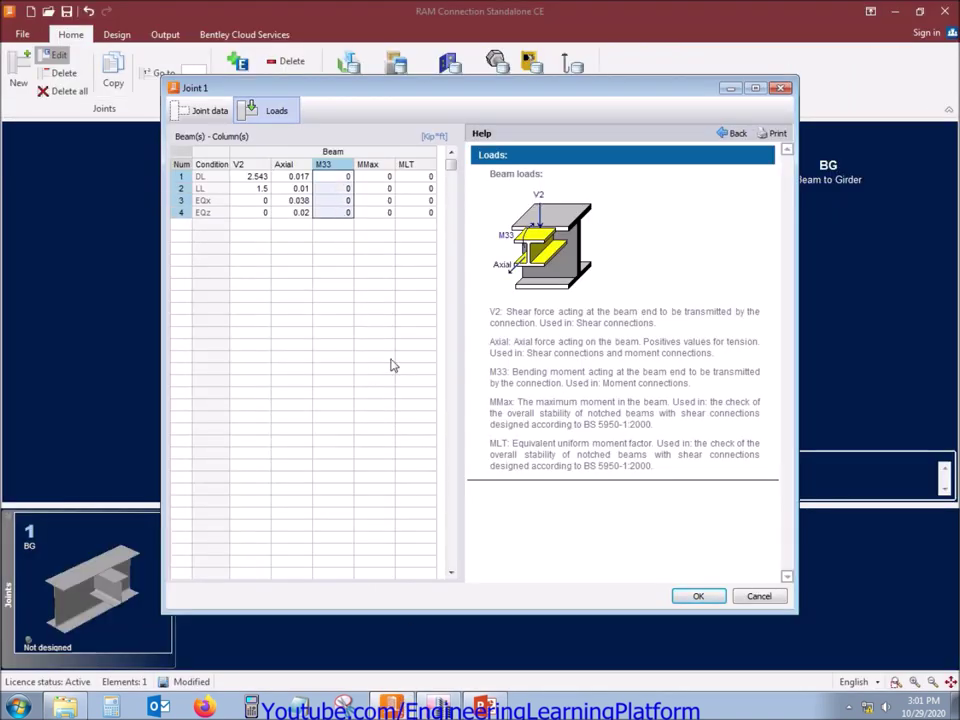
{"action": "left_click", "coordinate": [699, 597]}
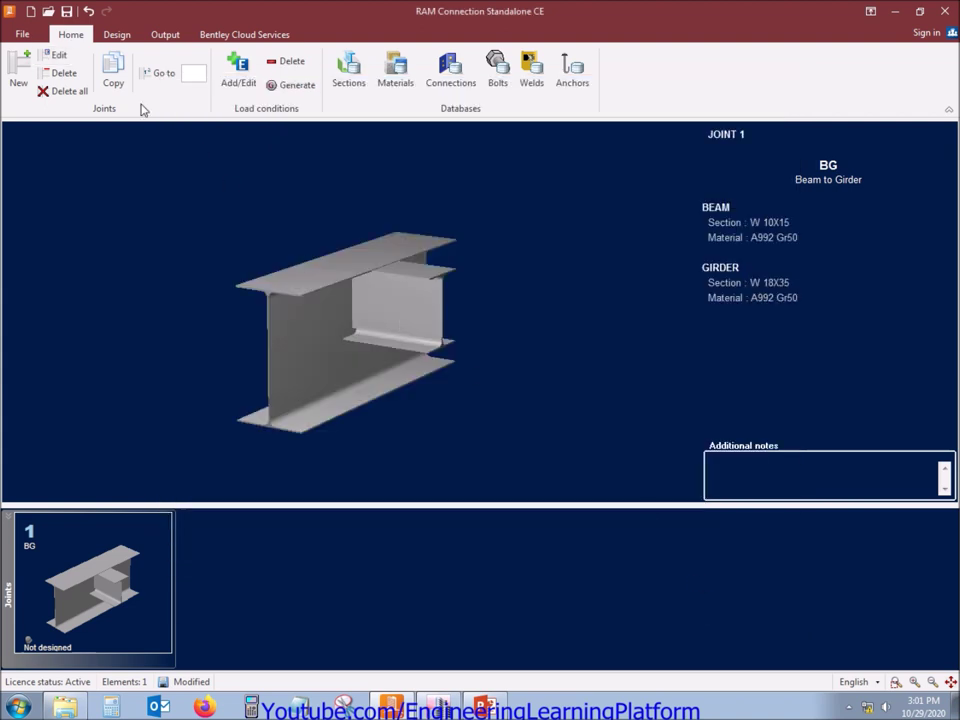
{"action": "left_click", "coordinate": [116, 35]}
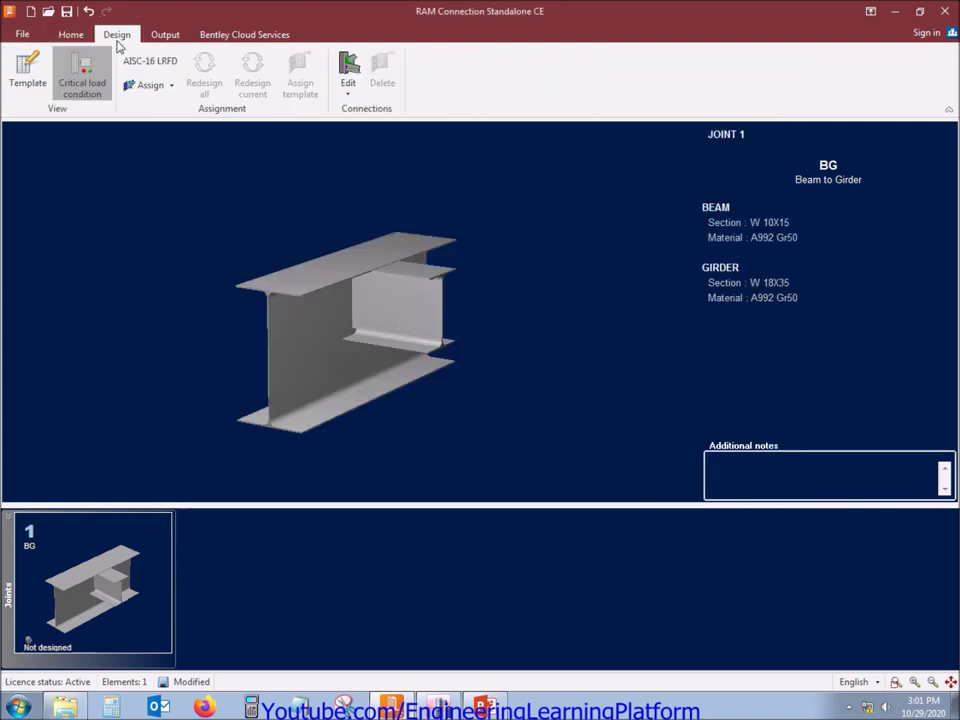
{"action": "left_click", "coordinate": [150, 85]}
{"action": "mouse_move", "coordinate": [176, 110]}
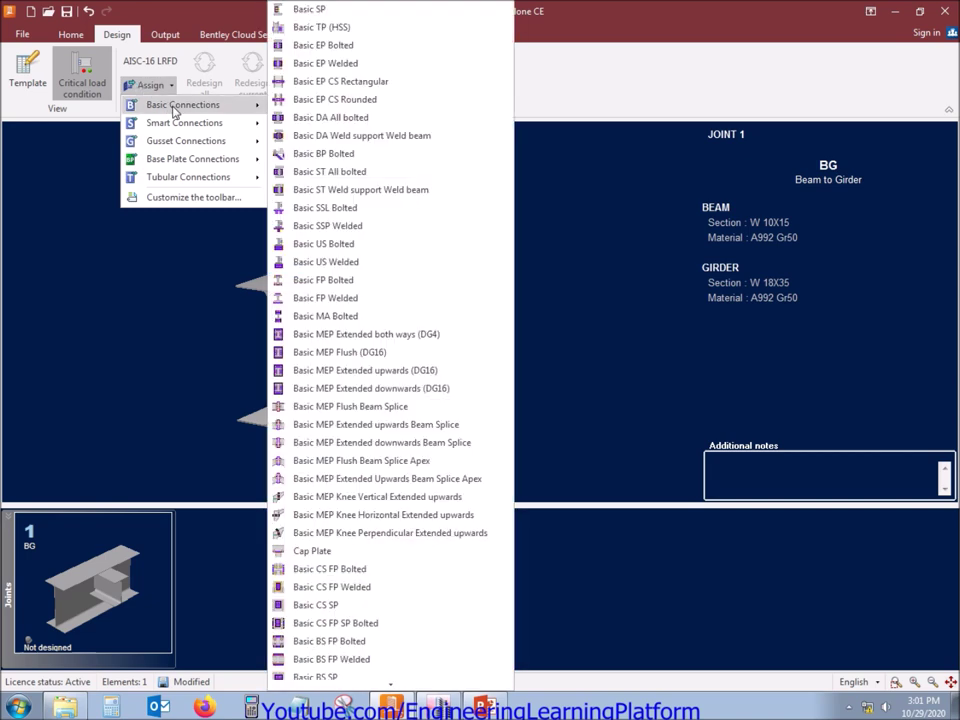
{"action": "left_click", "coordinate": [311, 13]}
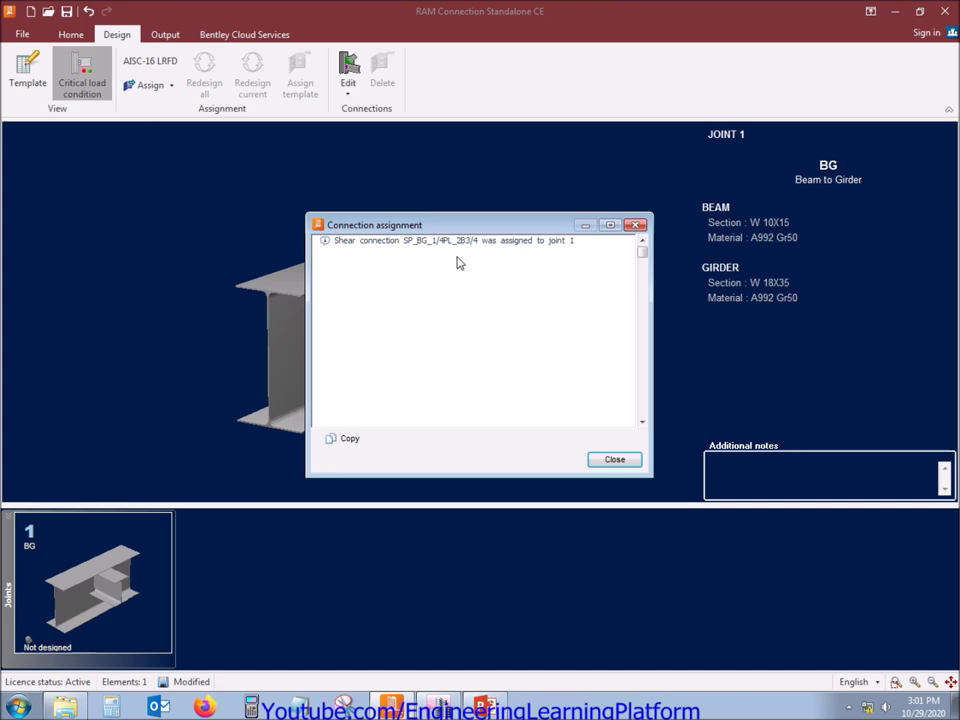
Dismiss the assignment report, keep AISC-16 LRFD, and open the connection in the editor.
{"action": "left_click", "coordinate": [615, 461]}
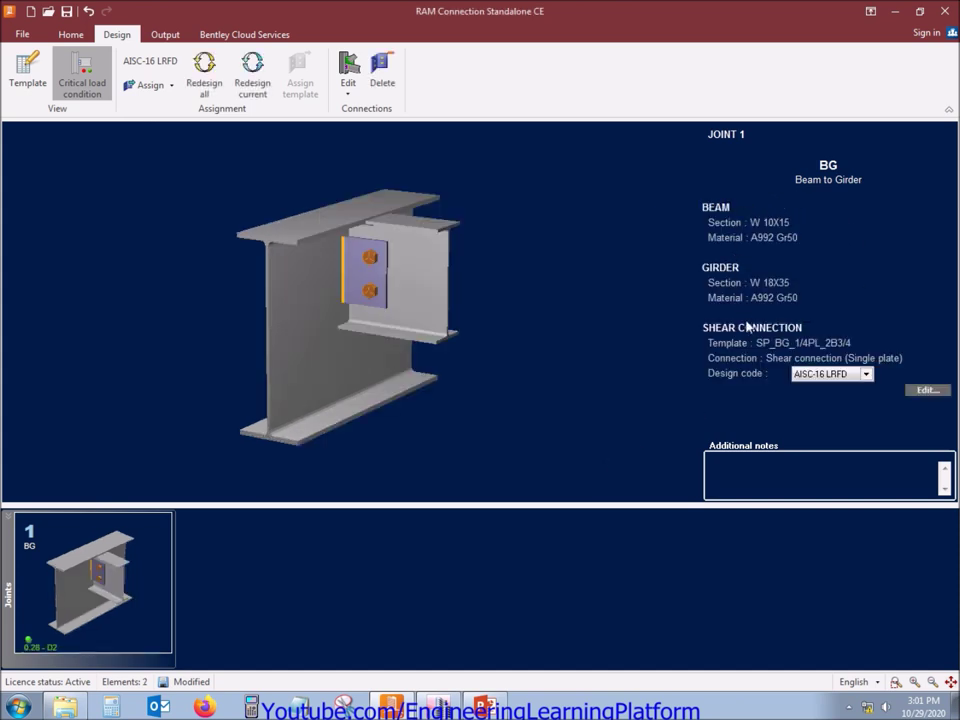
{"action": "left_click", "coordinate": [862, 374]}
{"action": "left_click", "coordinate": [867, 375]}
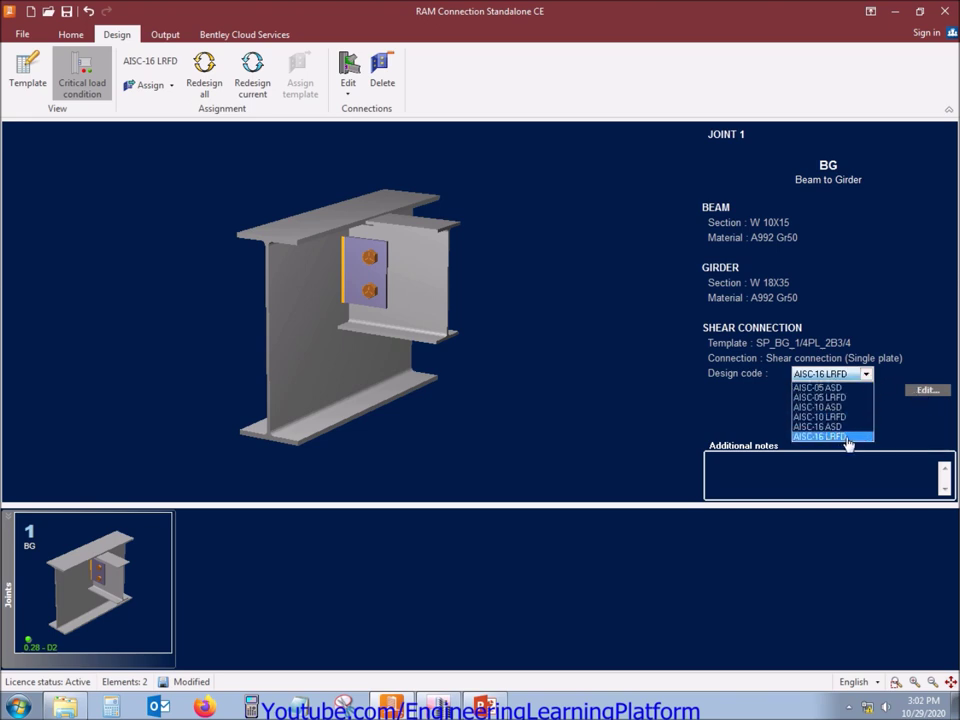
{"action": "left_click", "coordinate": [867, 375]}
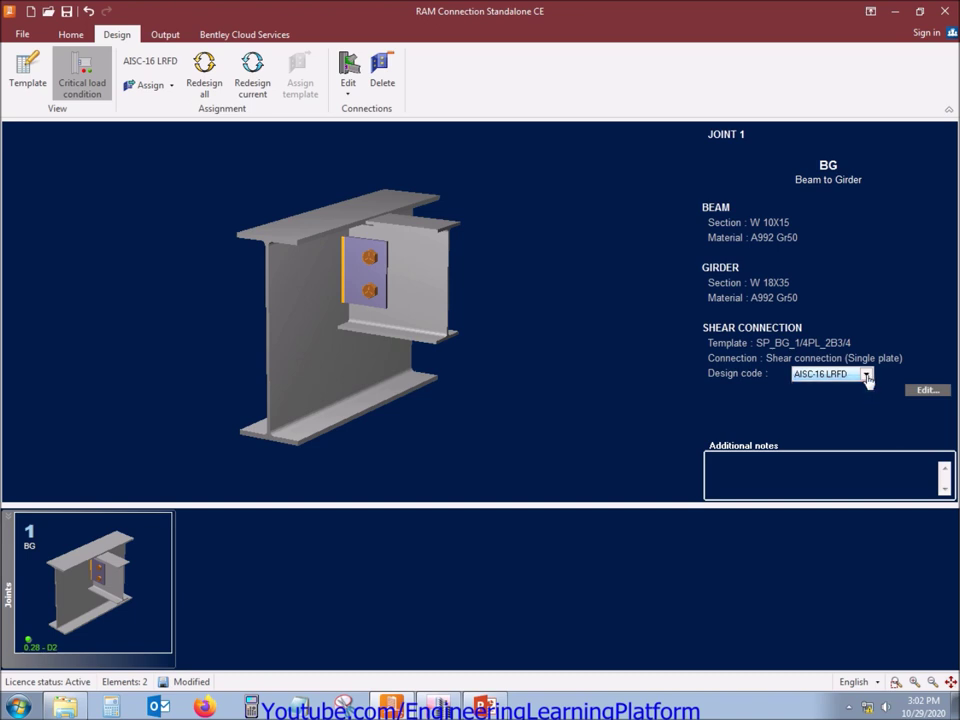
{"action": "left_click", "coordinate": [926, 391]}
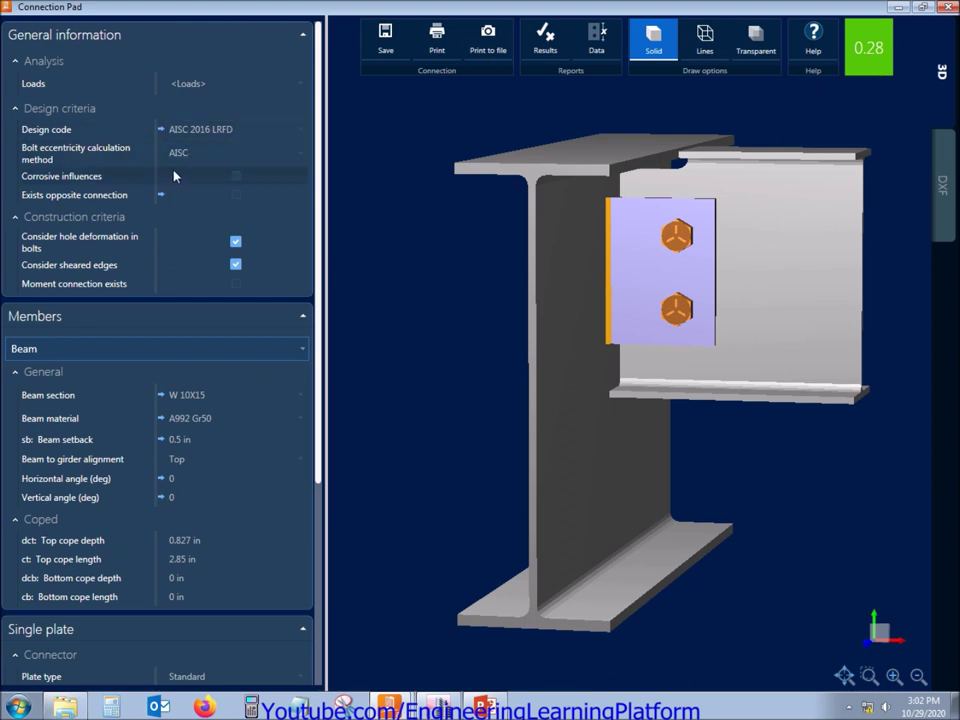
Collapse the General, Coped, Connector, Construction and Design criteria groups, then open the Analysis loads table.
{"action": "left_click", "coordinate": [197, 362]}
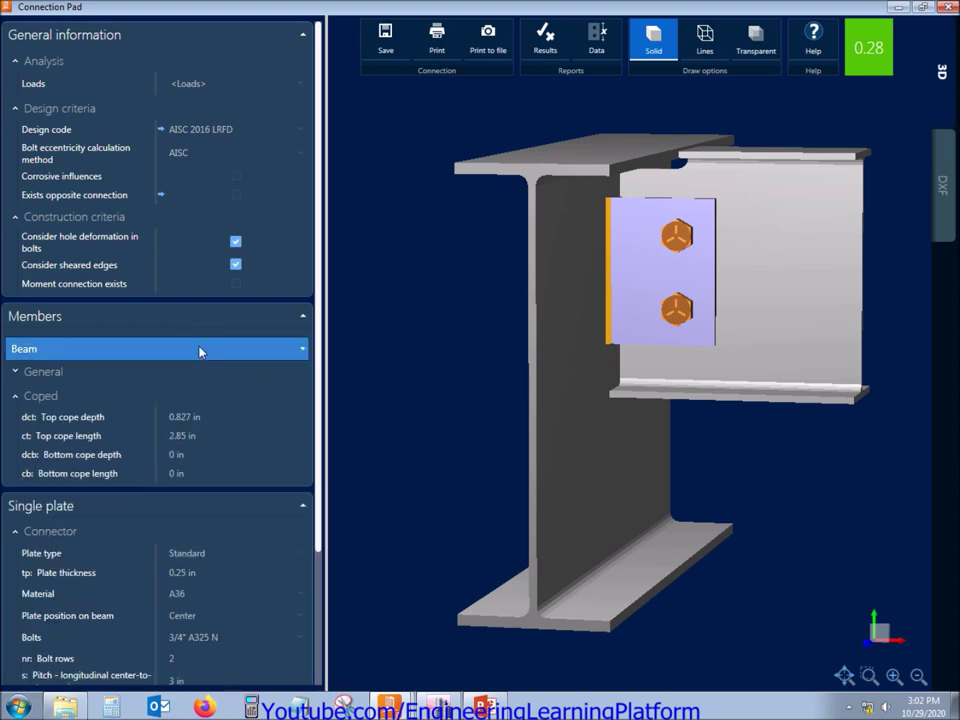
{"action": "left_click", "coordinate": [17, 398]}
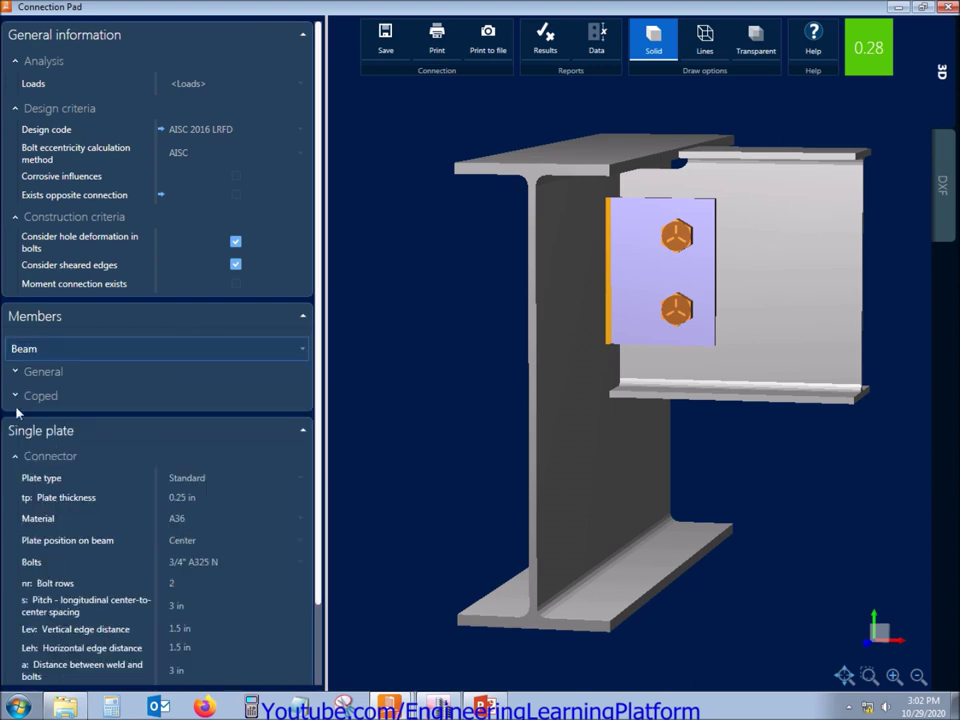
{"action": "left_click", "coordinate": [16, 458]}
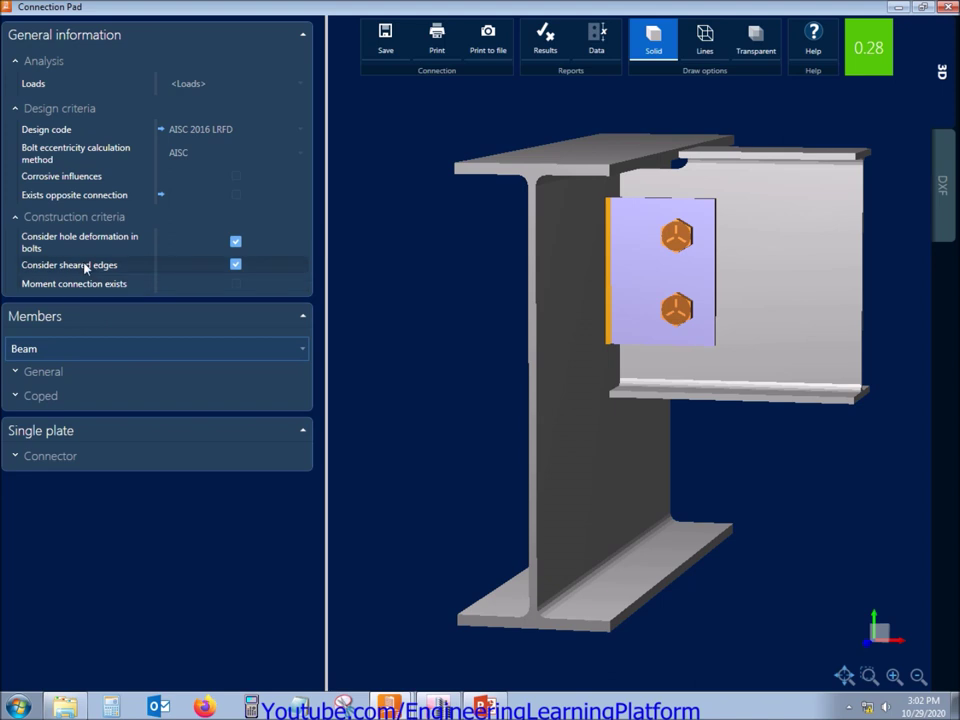
{"action": "left_click", "coordinate": [15, 220]}
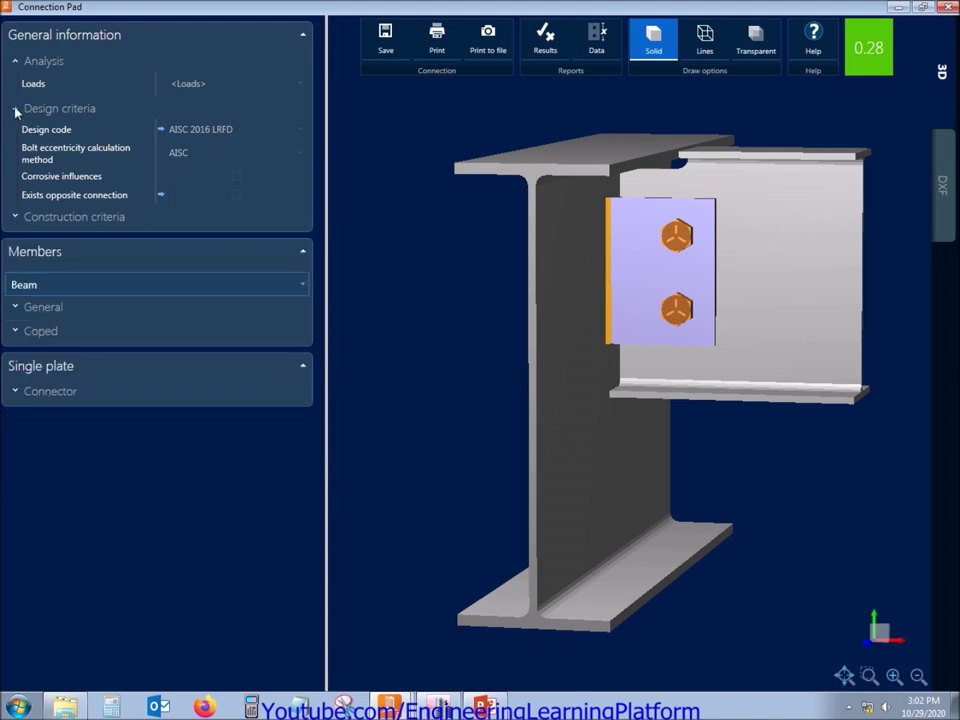
{"action": "left_click", "coordinate": [16, 112]}
{"action": "left_click", "coordinate": [13, 59]}
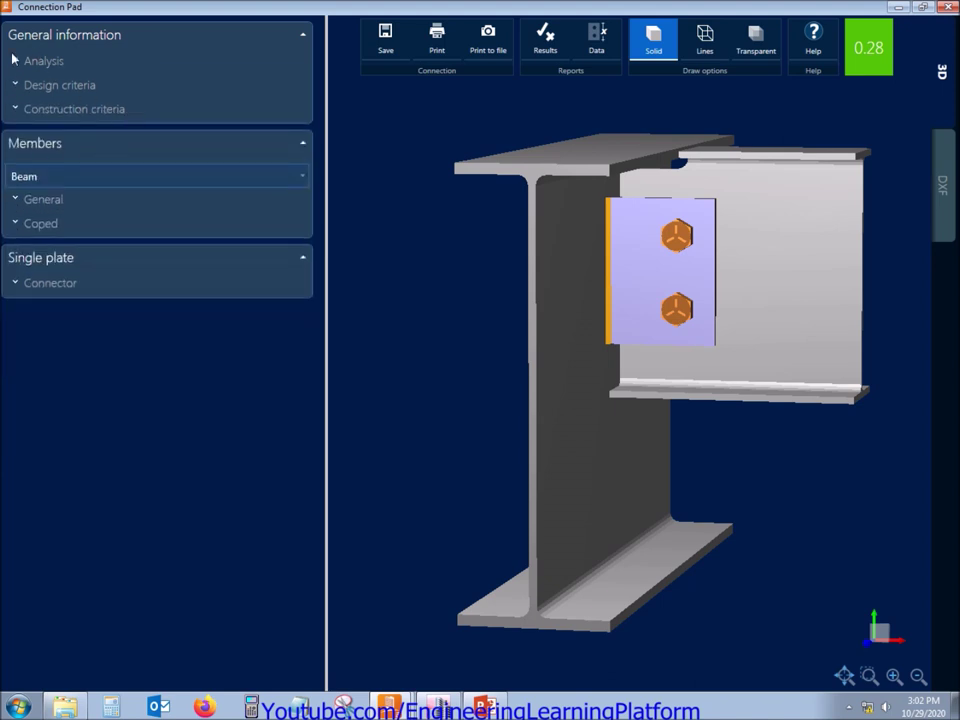
{"action": "left_click", "coordinate": [14, 60]}
{"action": "left_click", "coordinate": [210, 88]}
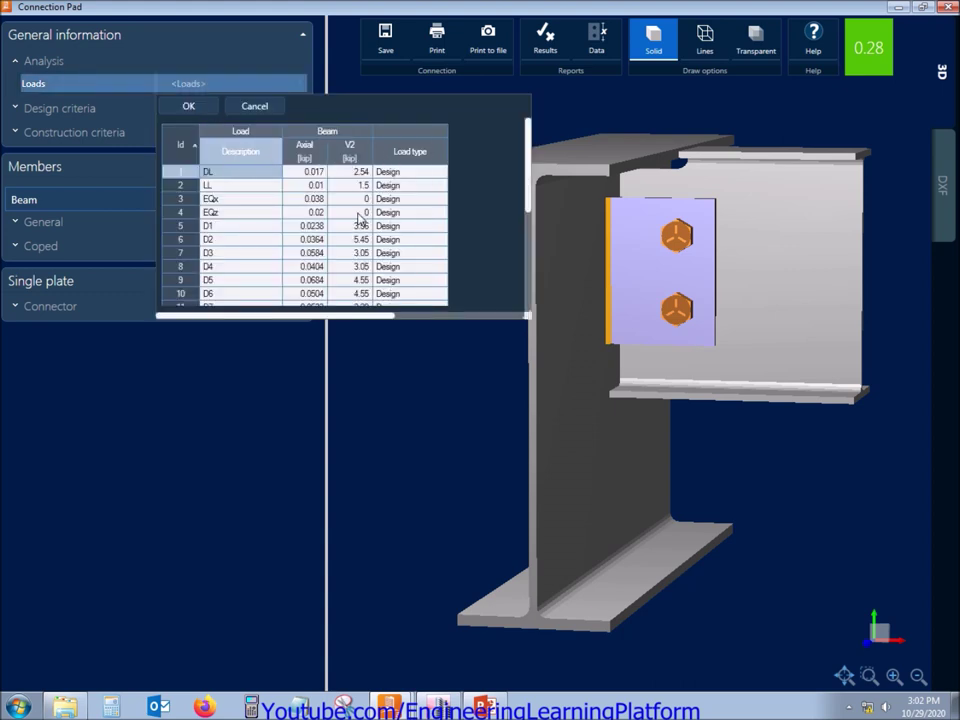
Review the D1–D8 load table, close it, and inspect the design and construction criteria.
{"action": "scroll", "coordinate": [407, 193], "scroll_direction": "down", "scroll_amount": 3}
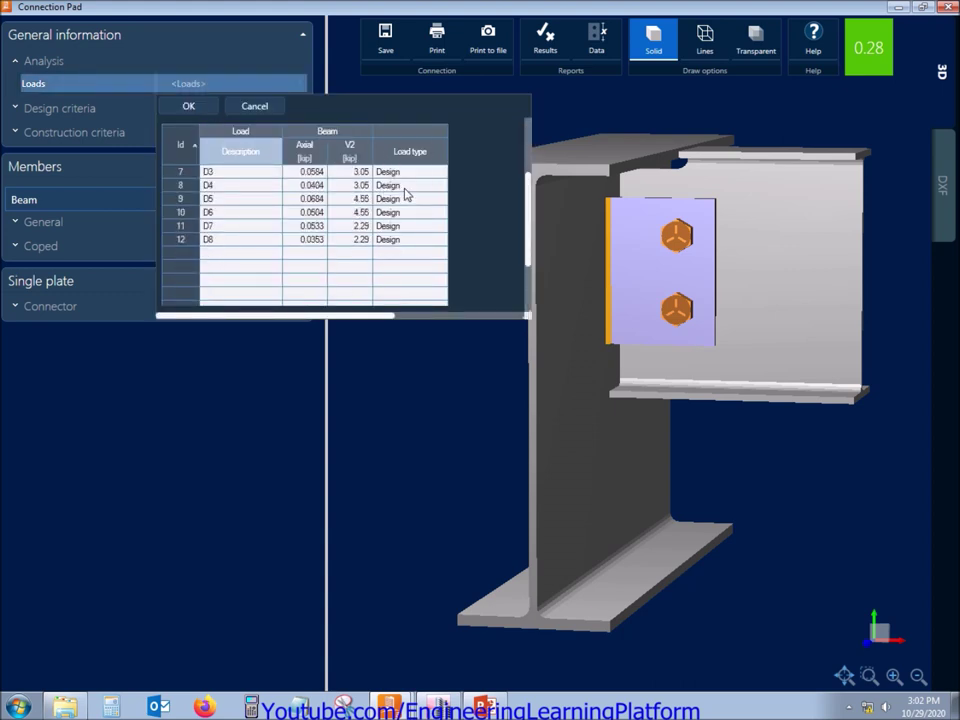
{"action": "scroll", "coordinate": [407, 193], "scroll_direction": "up", "scroll_amount": 3}
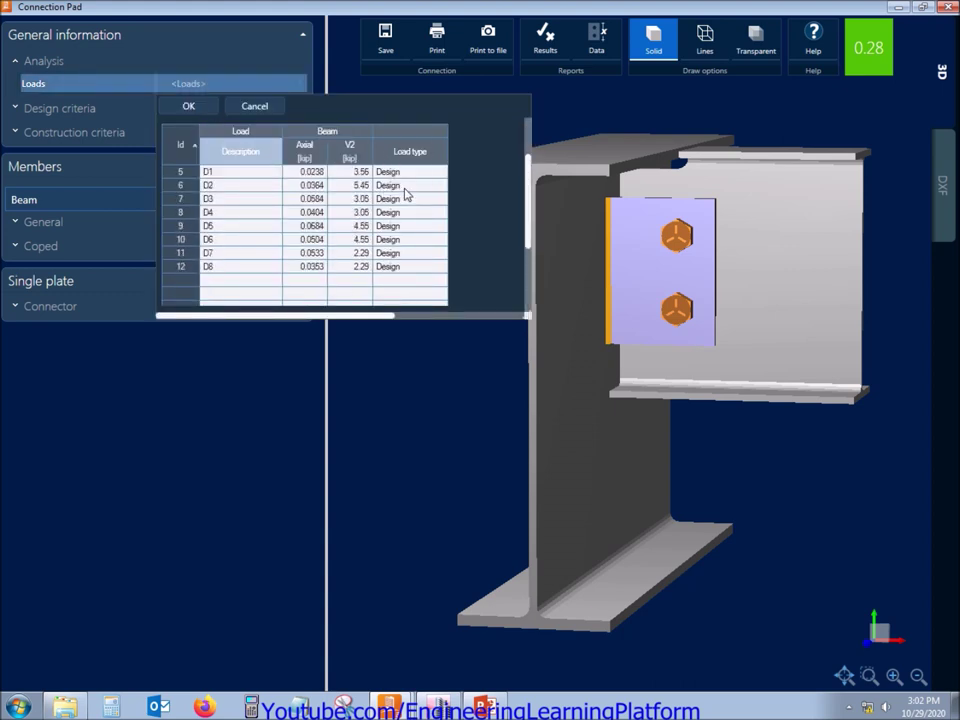
{"action": "left_click", "coordinate": [189, 107]}
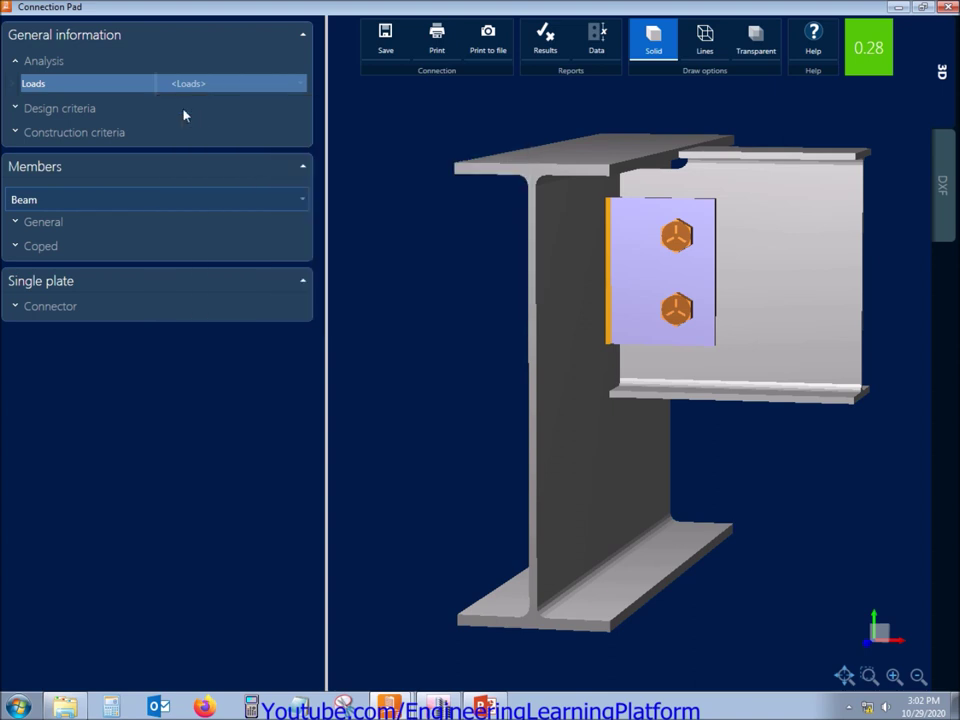
{"action": "left_click", "coordinate": [15, 109]}
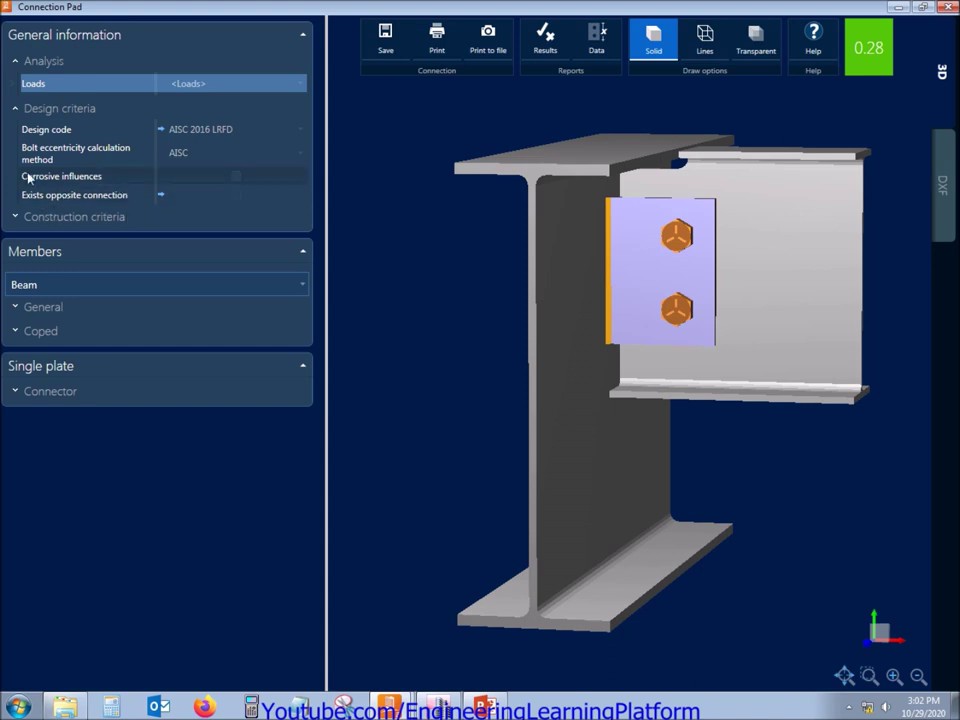
{"action": "left_click", "coordinate": [15, 109]}
{"action": "left_click", "coordinate": [13, 134]}
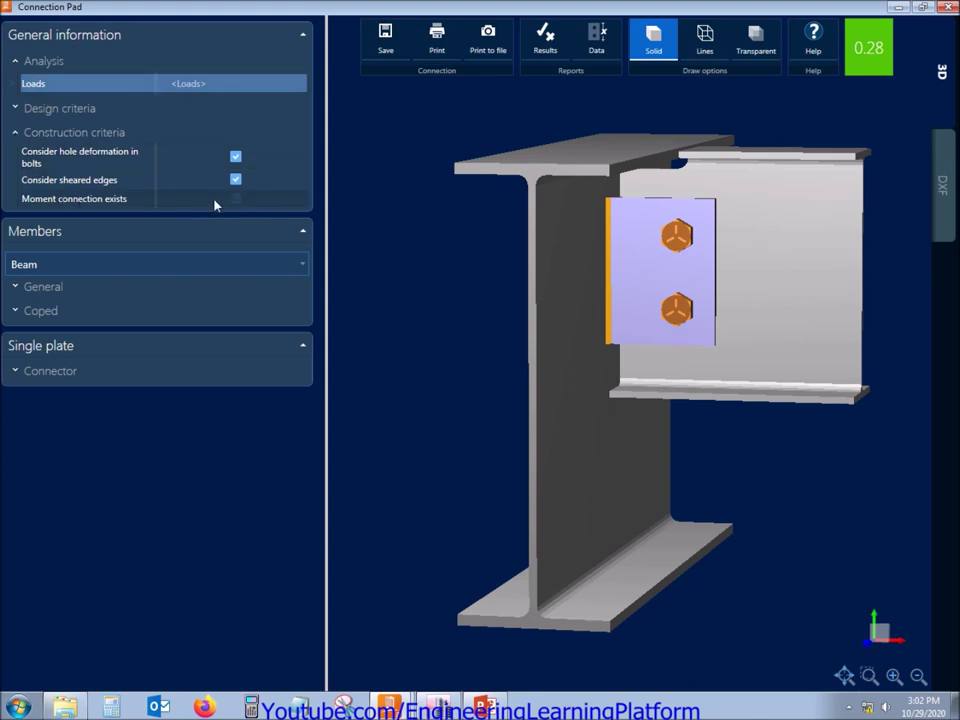
{"action": "left_click", "coordinate": [15, 134]}
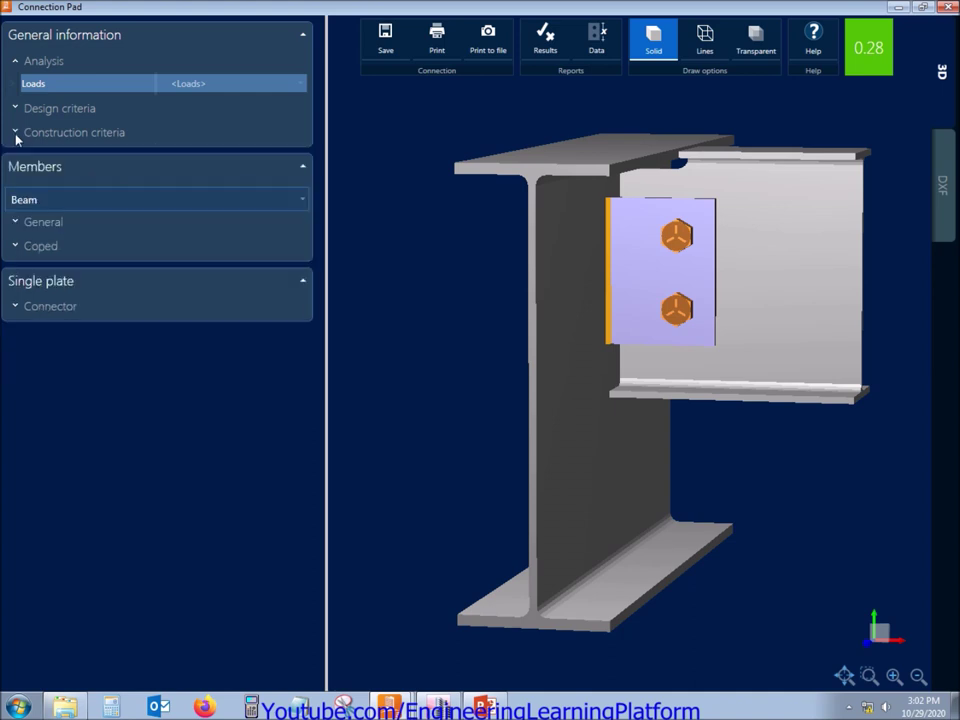
Try Centered beam-to-girder alignment, revert to Top, and inspect the 0.827 in top cope.
{"action": "left_click", "coordinate": [42, 226]}
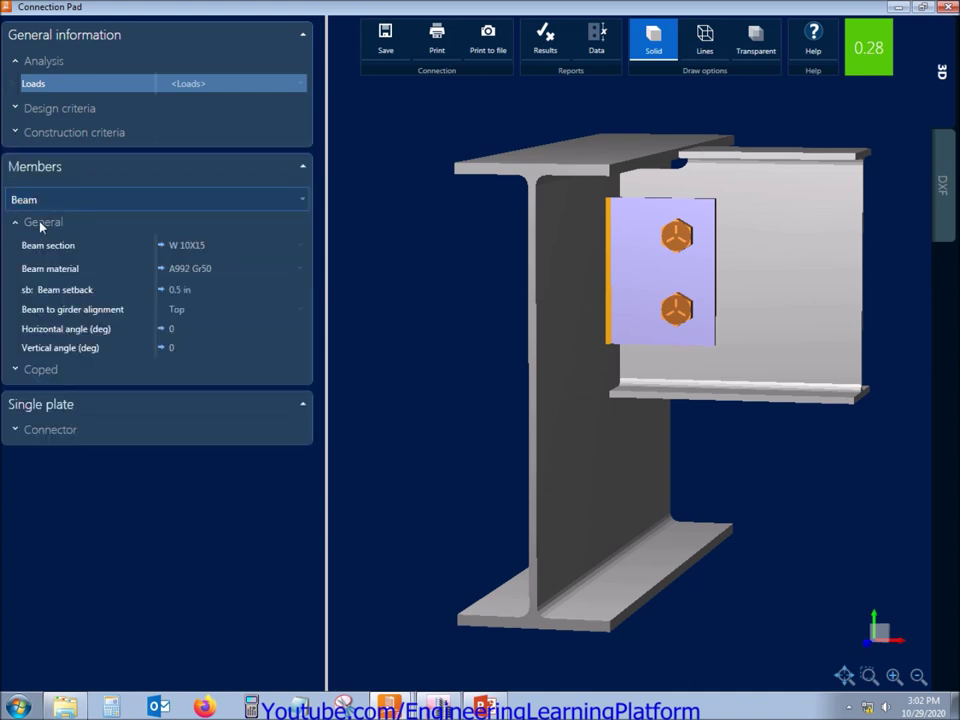
{"action": "left_click", "coordinate": [208, 313]}
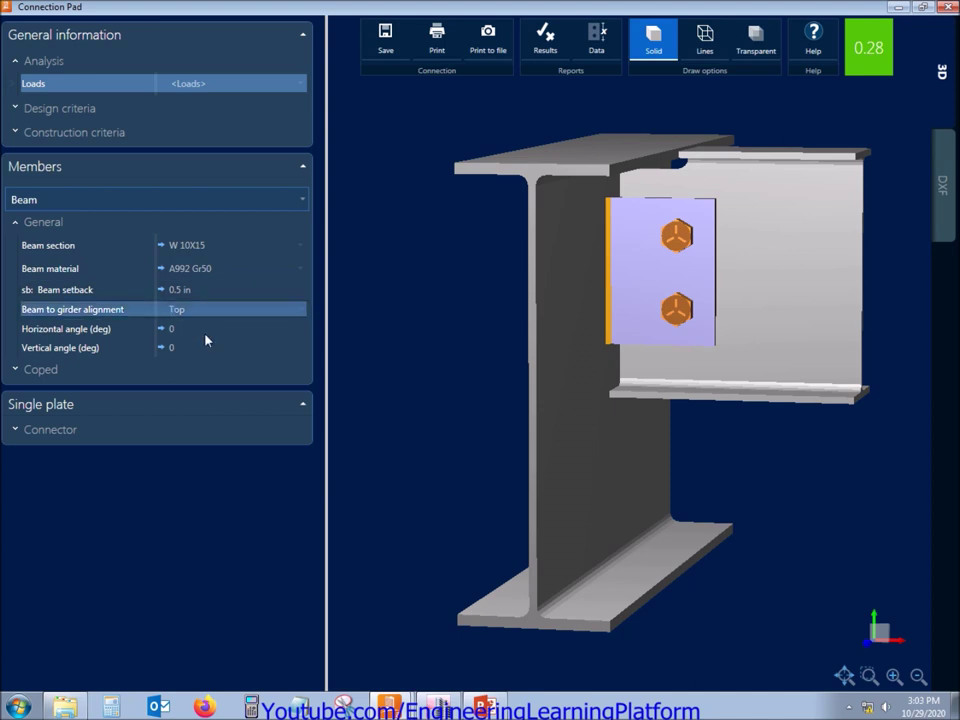
{"action": "key", "text": "Down"}
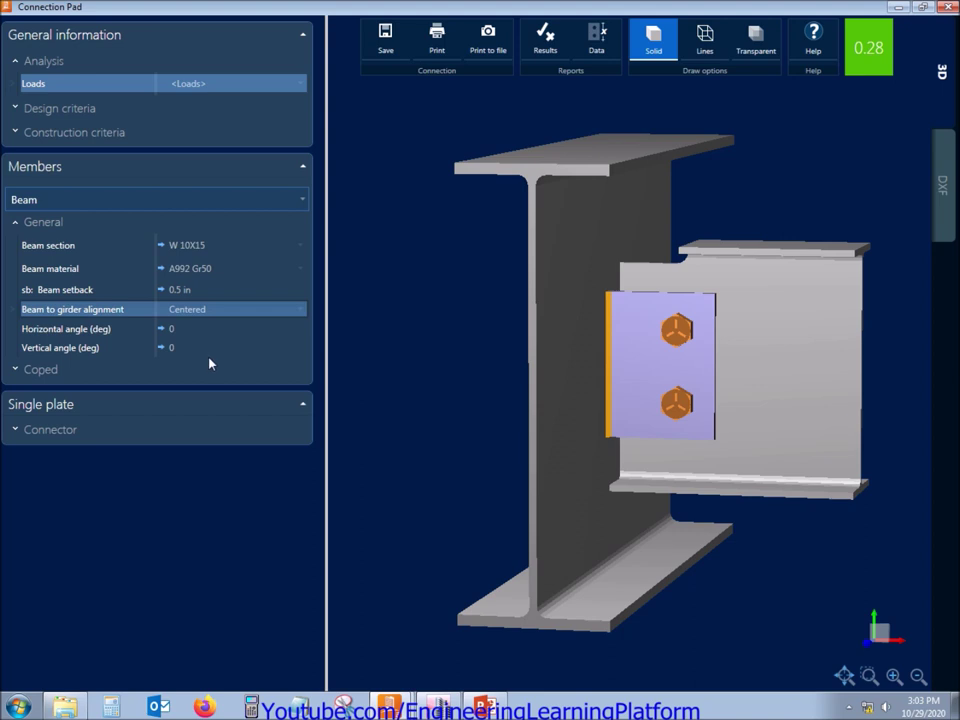
{"action": "key", "text": "Up"}
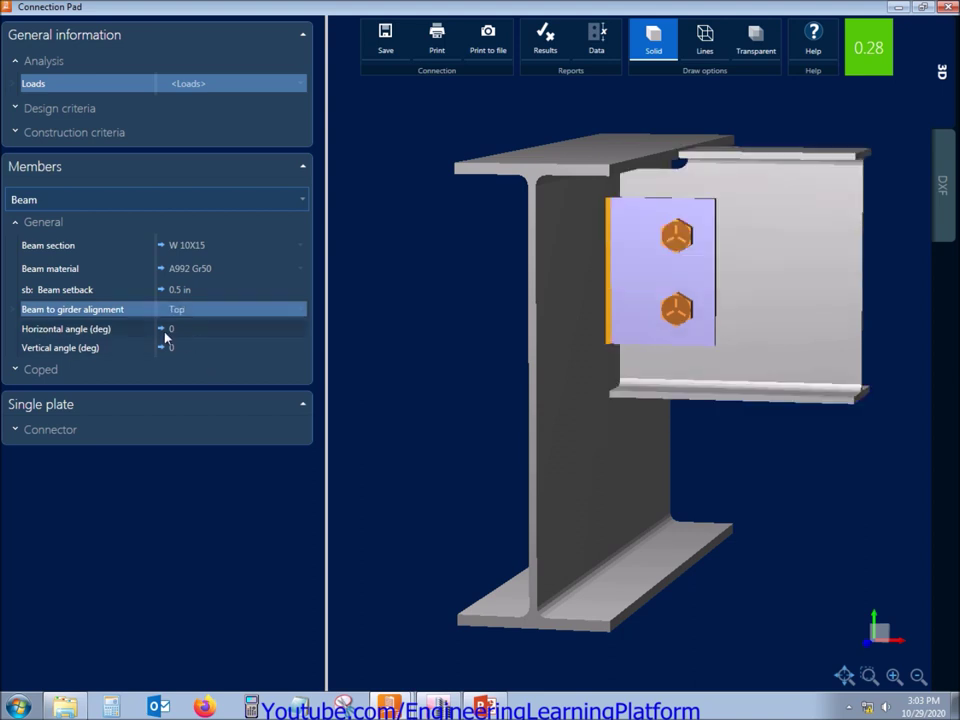
{"action": "left_click", "coordinate": [24, 225]}
{"action": "left_click", "coordinate": [30, 247]}
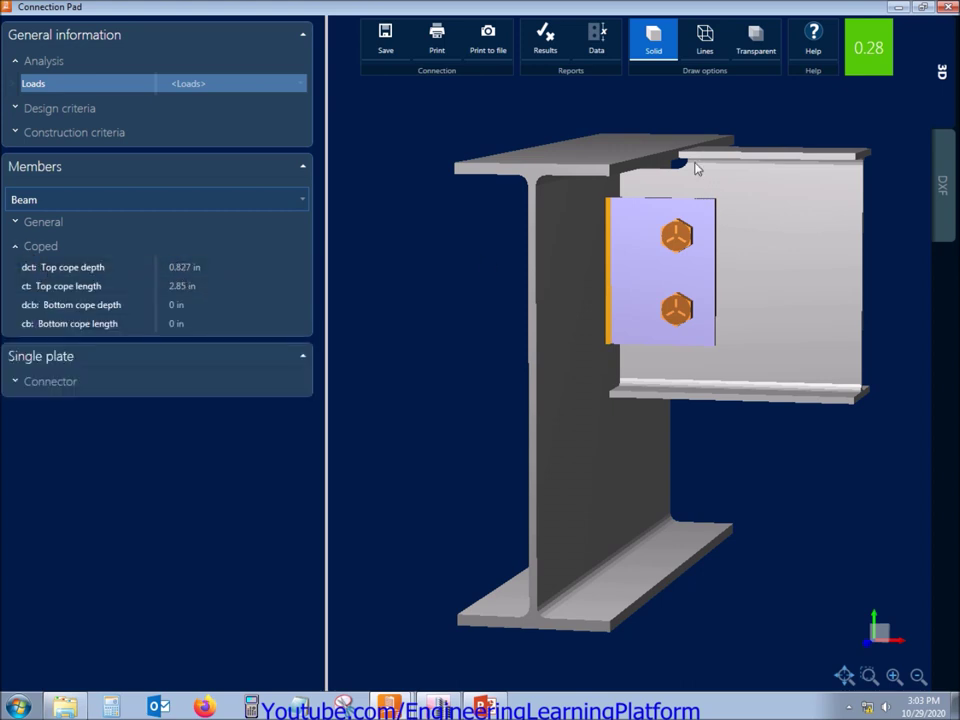
{"action": "left_click_drag", "start_coordinate": [606, 272], "coordinate": [624, 259]}
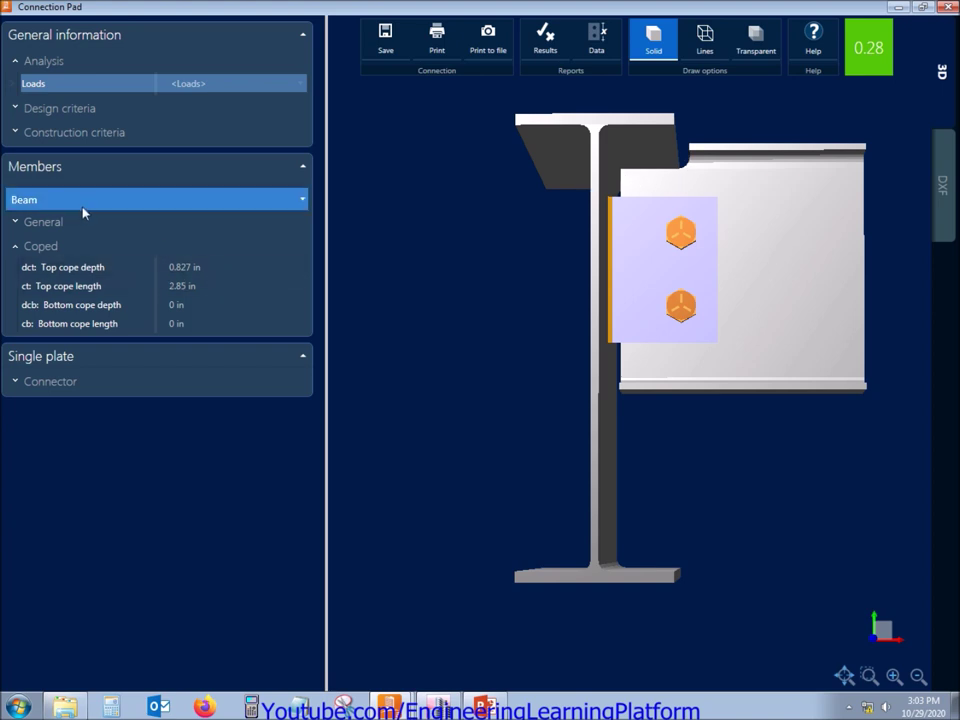
{"action": "left_click", "coordinate": [40, 246]}
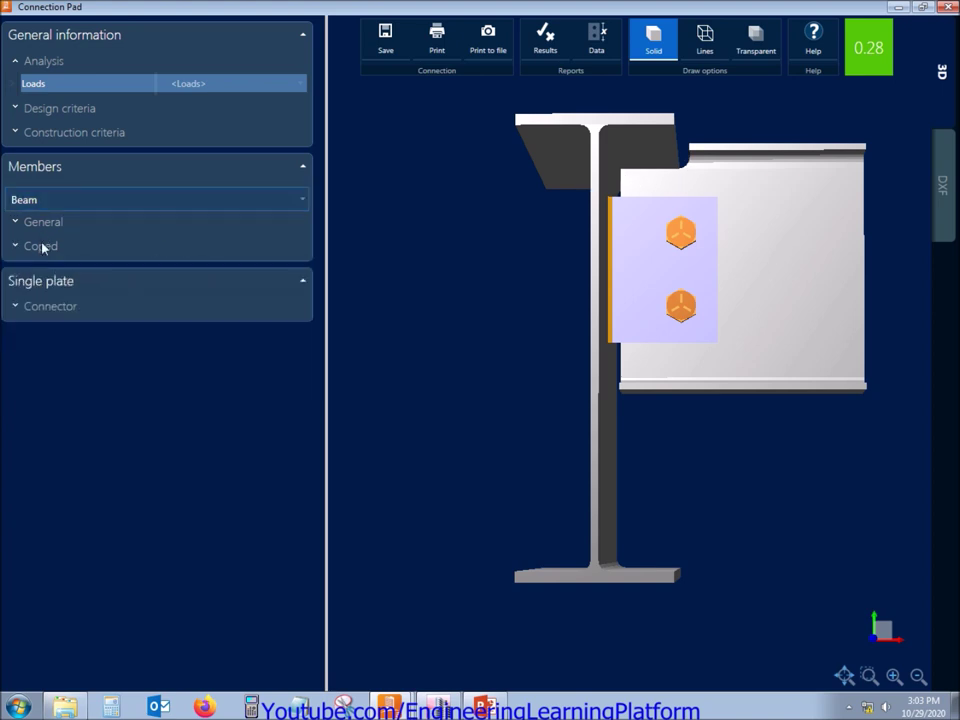
{"action": "left_click", "coordinate": [58, 226]}
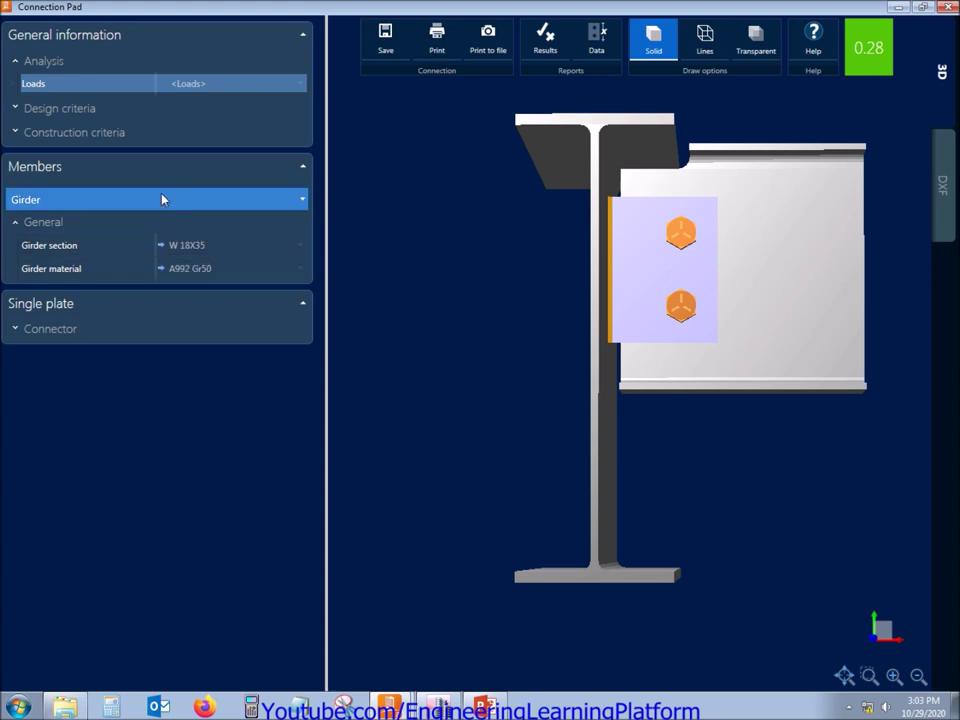
Keep the single plate as Standard type at 0.25 in thickness, after trying Extended and 0.5 in.
{"action": "left_click", "coordinate": [32, 222]}
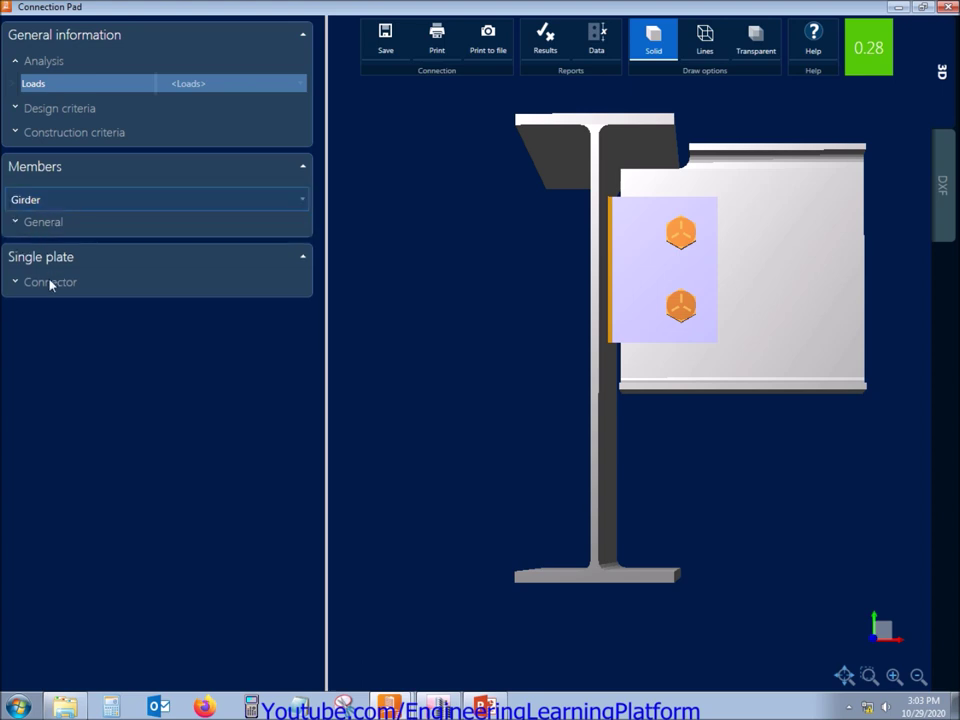
{"action": "left_click", "coordinate": [50, 284]}
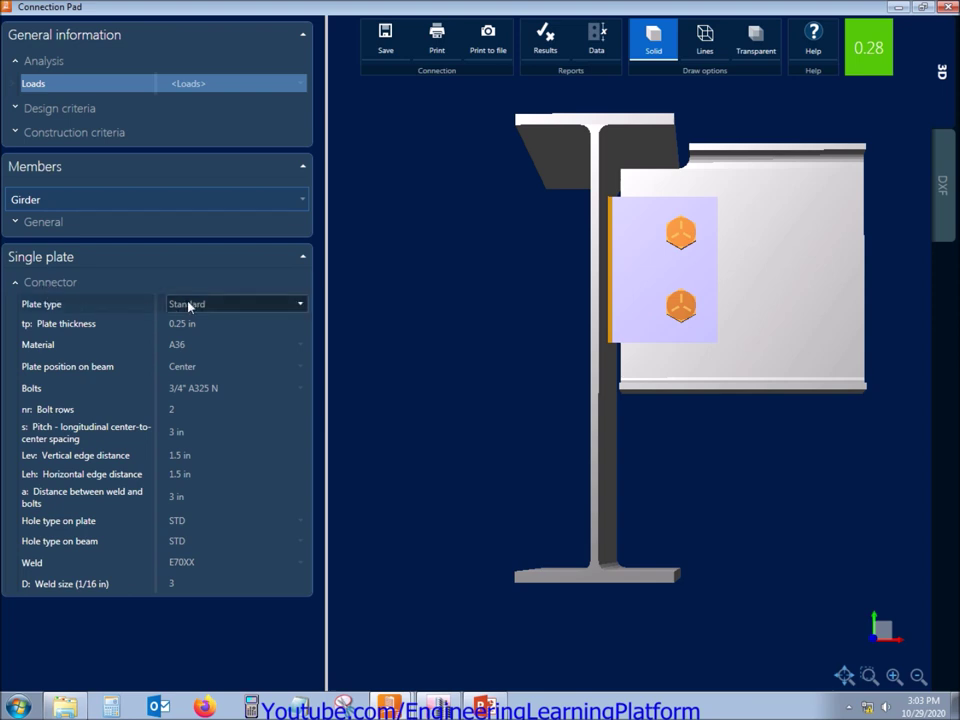
{"action": "left_click", "coordinate": [251, 307]}
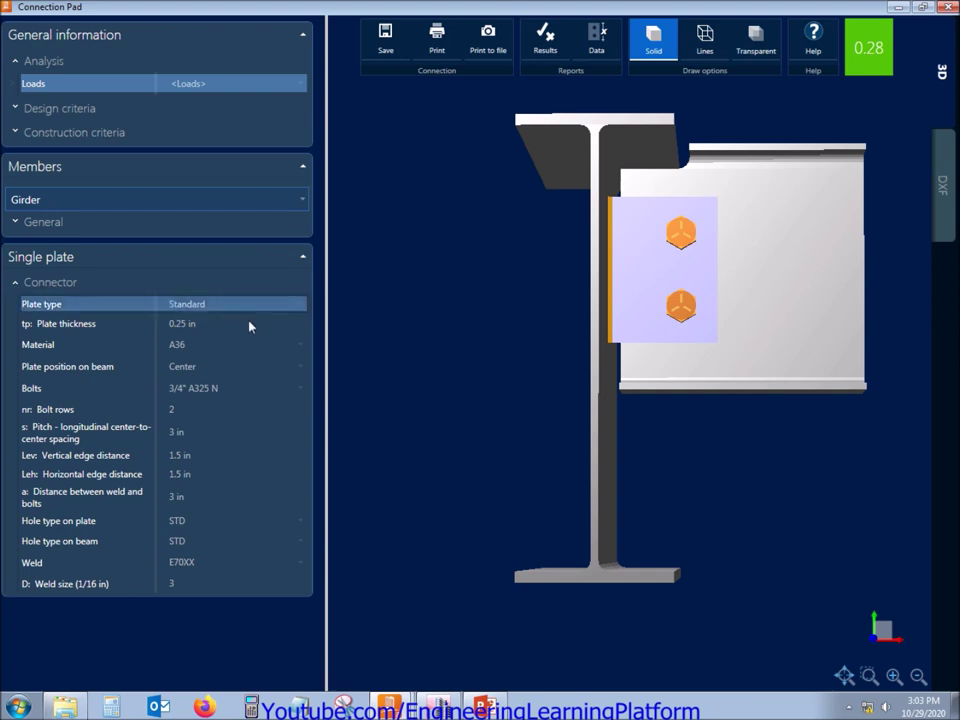
{"action": "key", "text": "Down"}
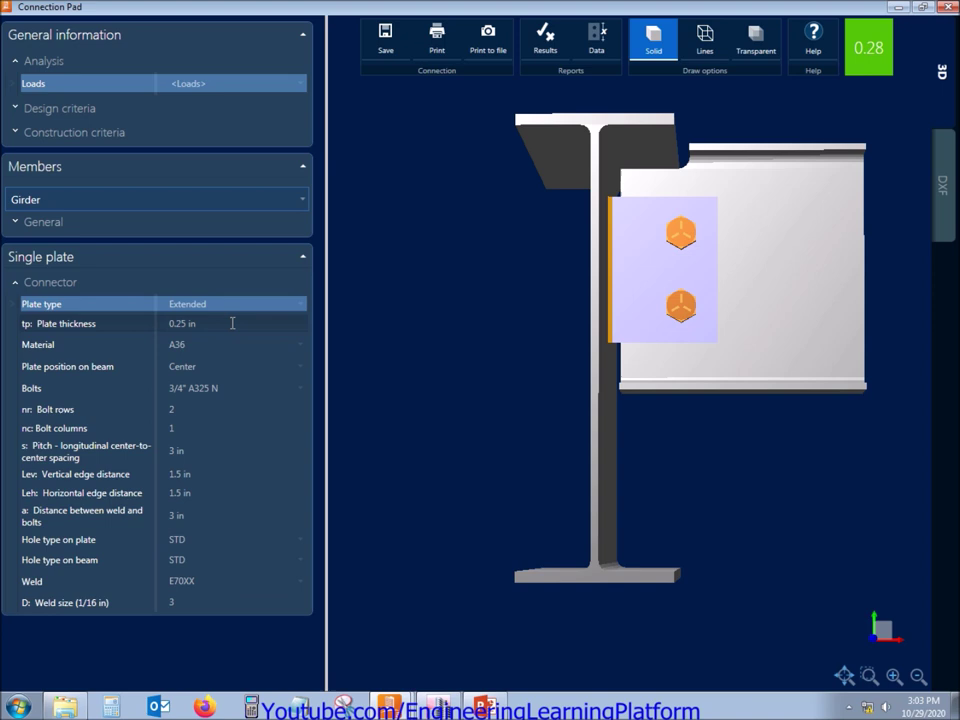
{"action": "key", "text": "Up"}
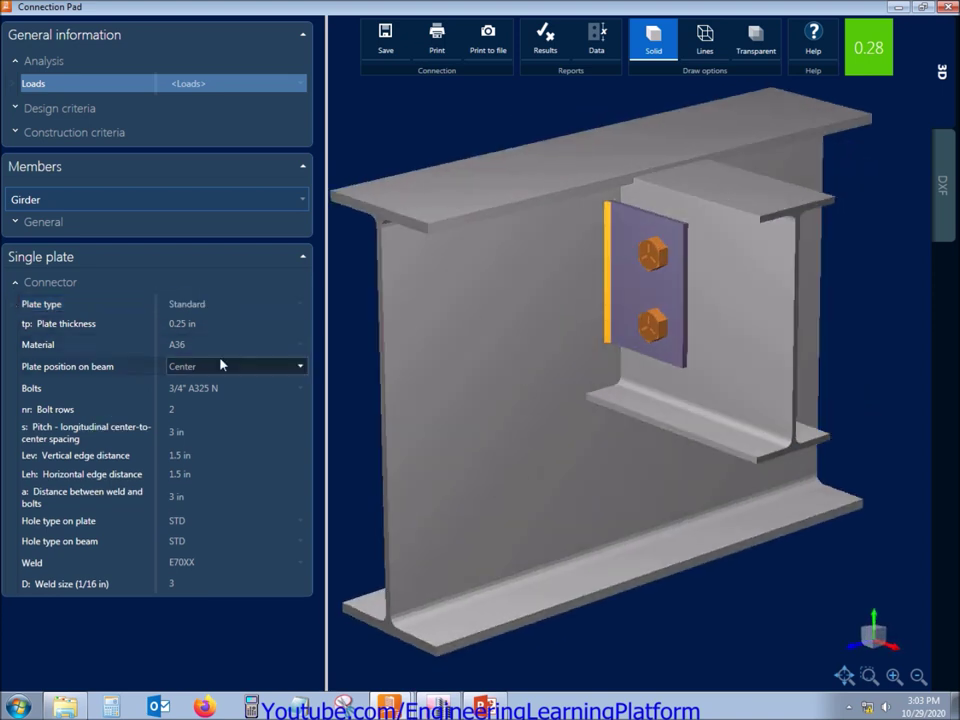
{"action": "left_click", "coordinate": [208, 324]}
{"action": "type", "text": "0.5"}
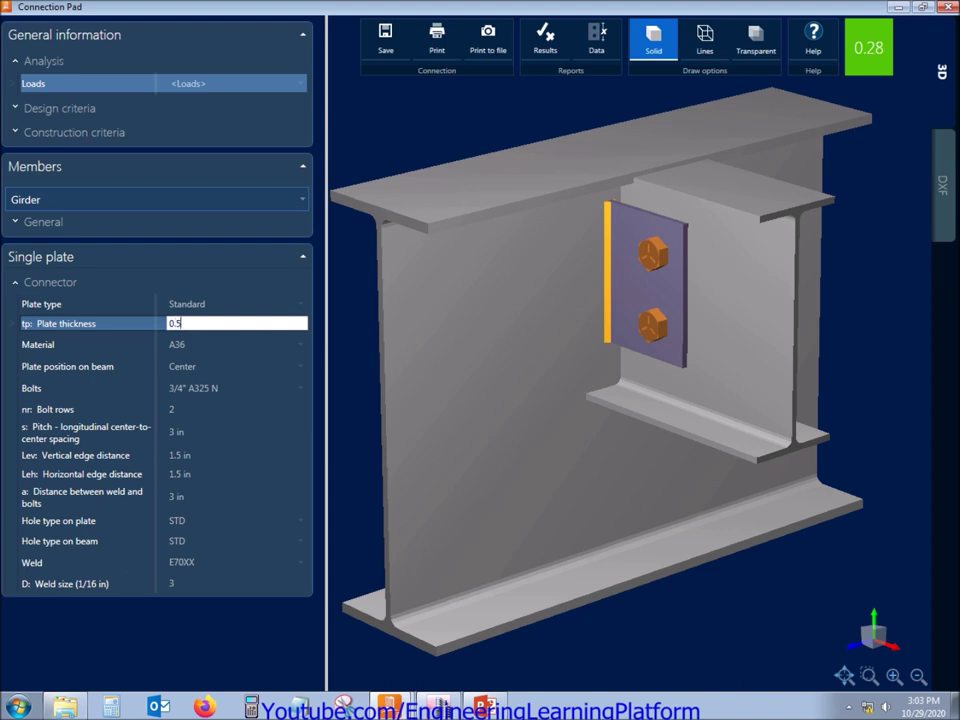
{"action": "key", "text": "Return"}
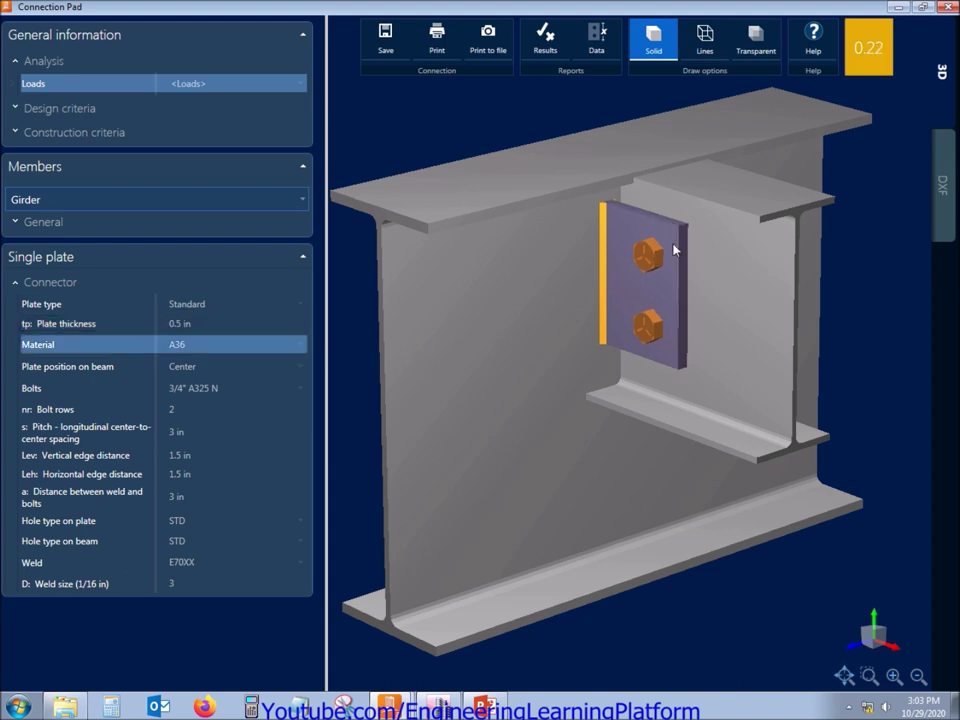
{"action": "left_click", "coordinate": [227, 324]}
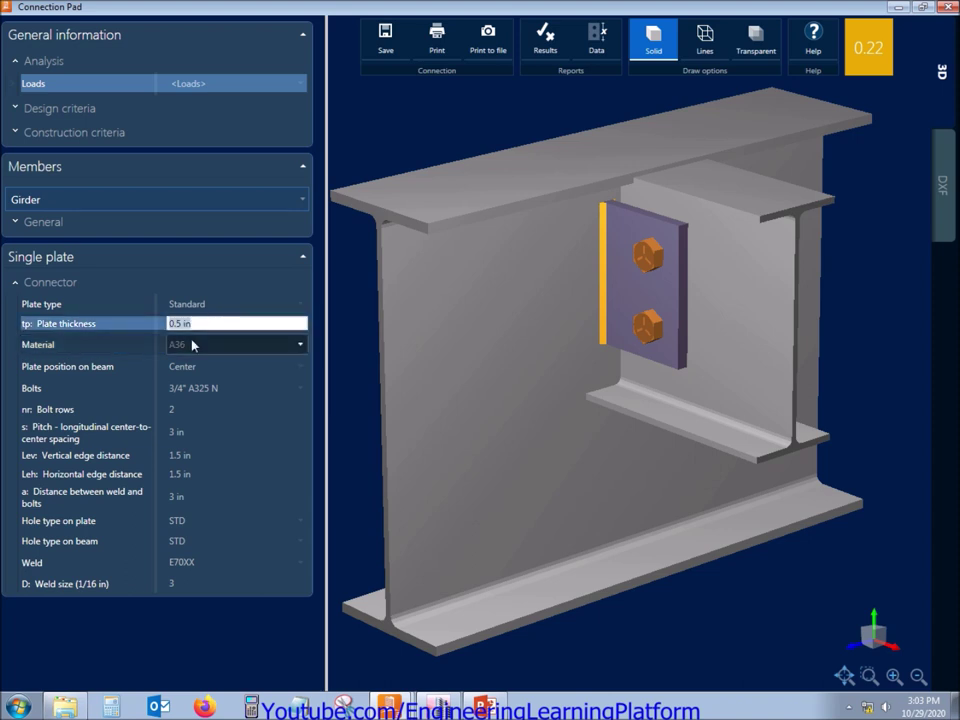
{"action": "type", "text": "0."}
{"action": "key", "text": "Return"}
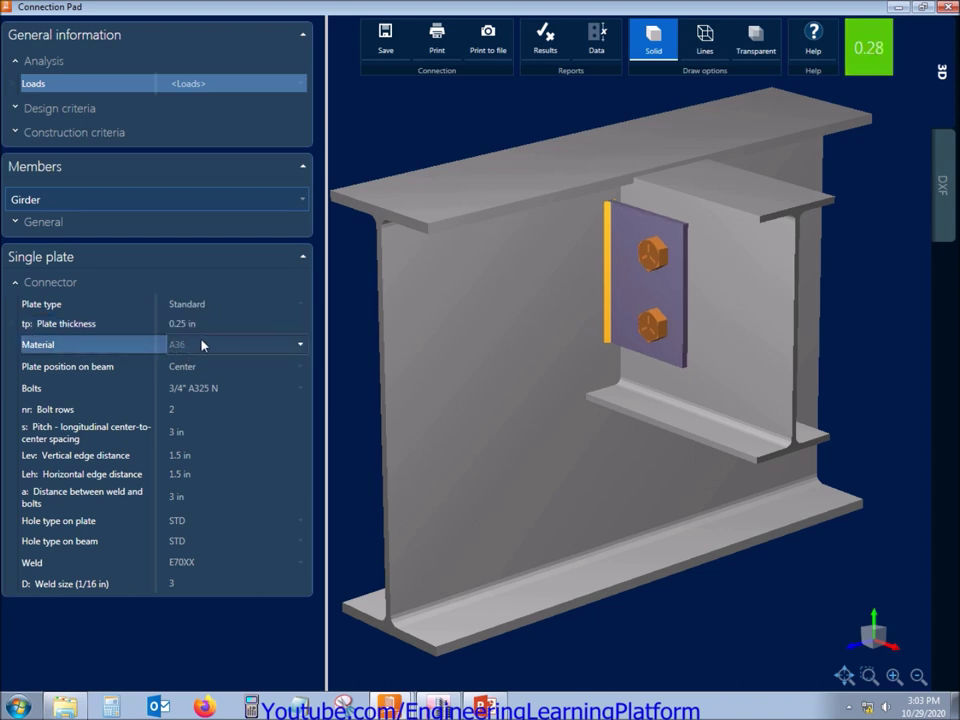
Keep A36 as the plate material and set the bolts to 1/2" A325 N.
{"action": "left_click", "coordinate": [202, 345]}
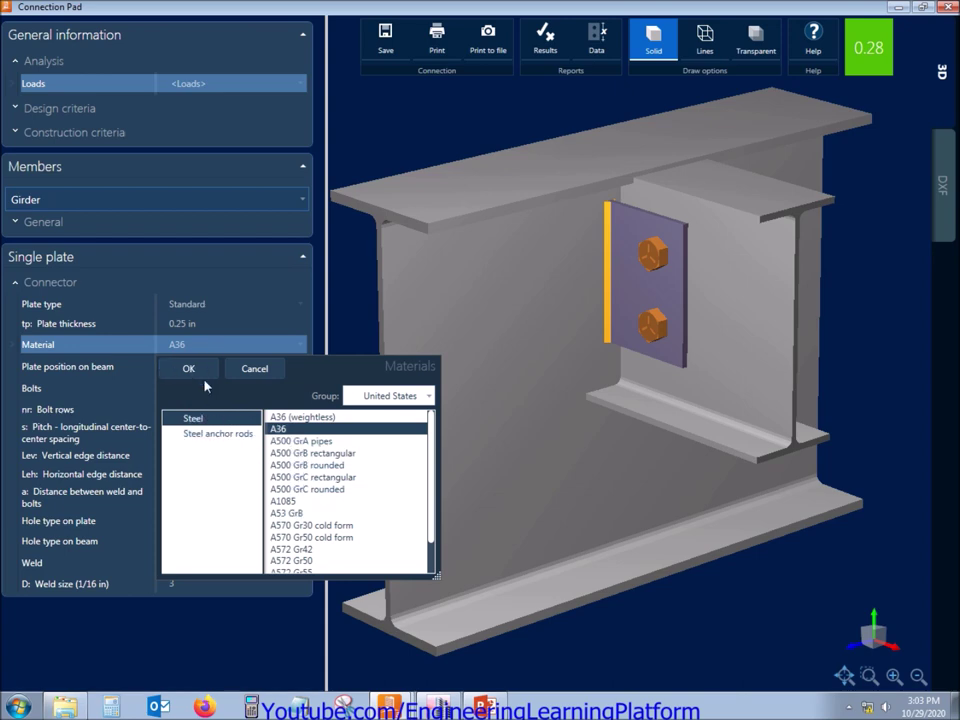
{"action": "left_click", "coordinate": [200, 372]}
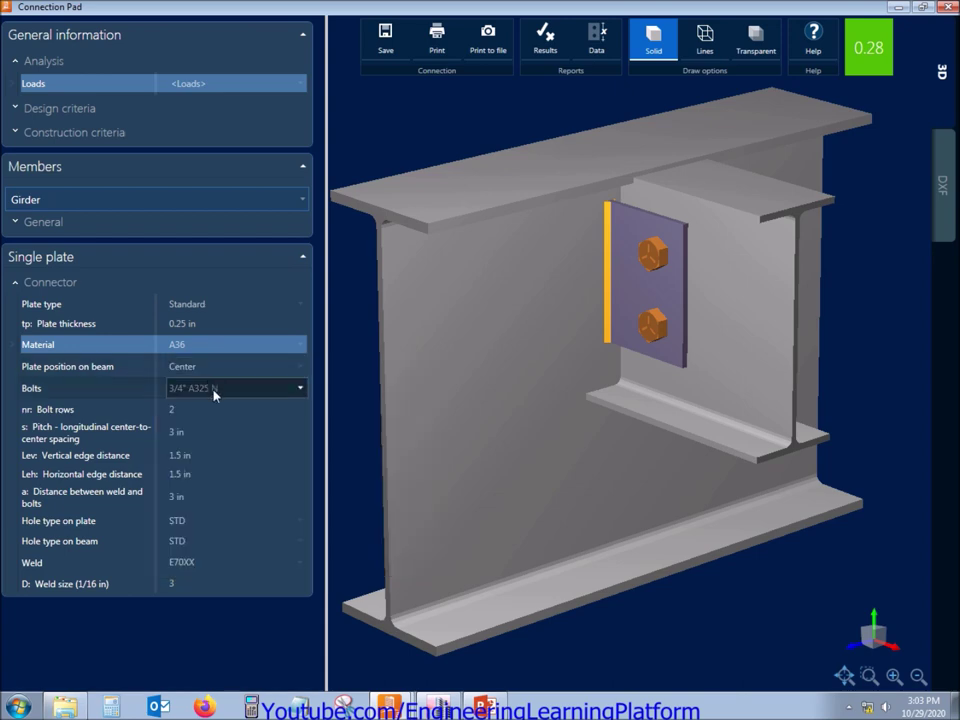
{"action": "left_click", "coordinate": [215, 393]}
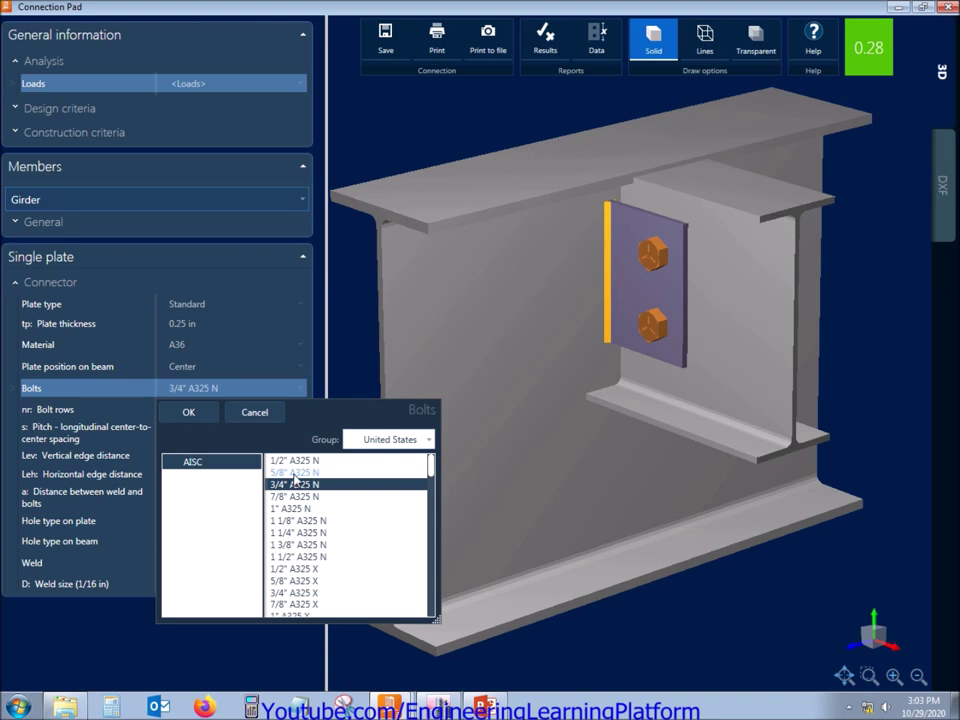
{"action": "double_click", "coordinate": [294, 472]}
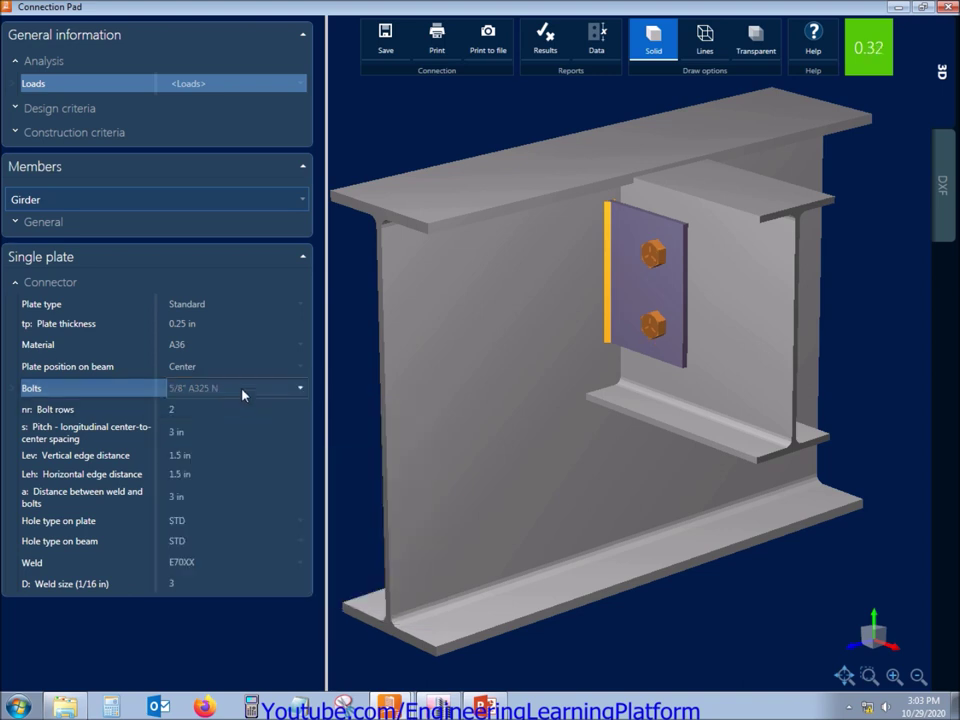
{"action": "left_click", "coordinate": [243, 394]}
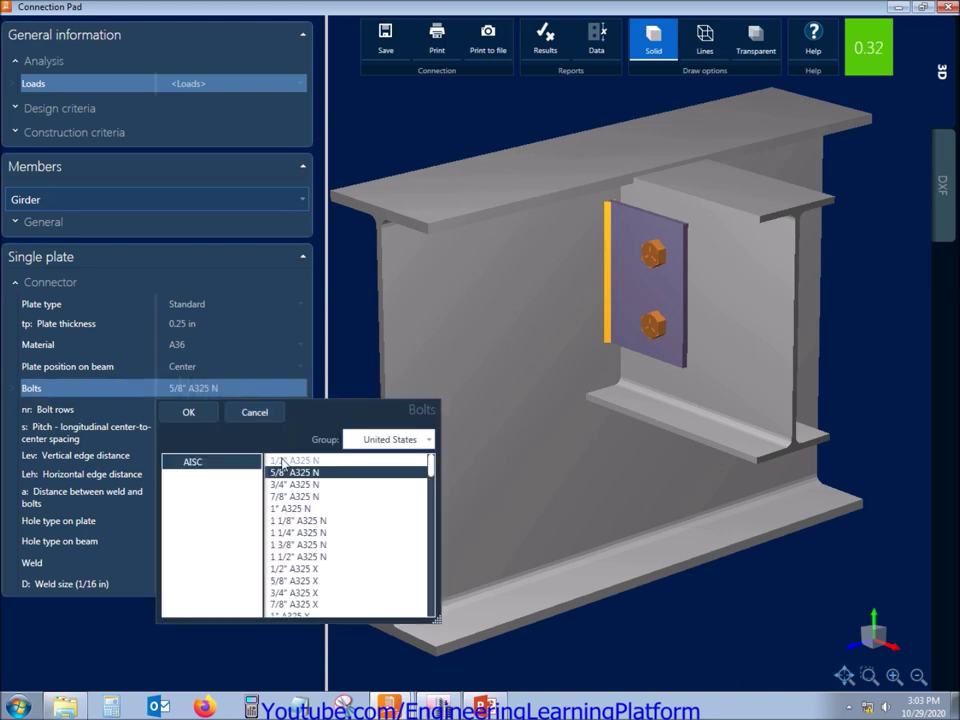
{"action": "left_click", "coordinate": [189, 413]}
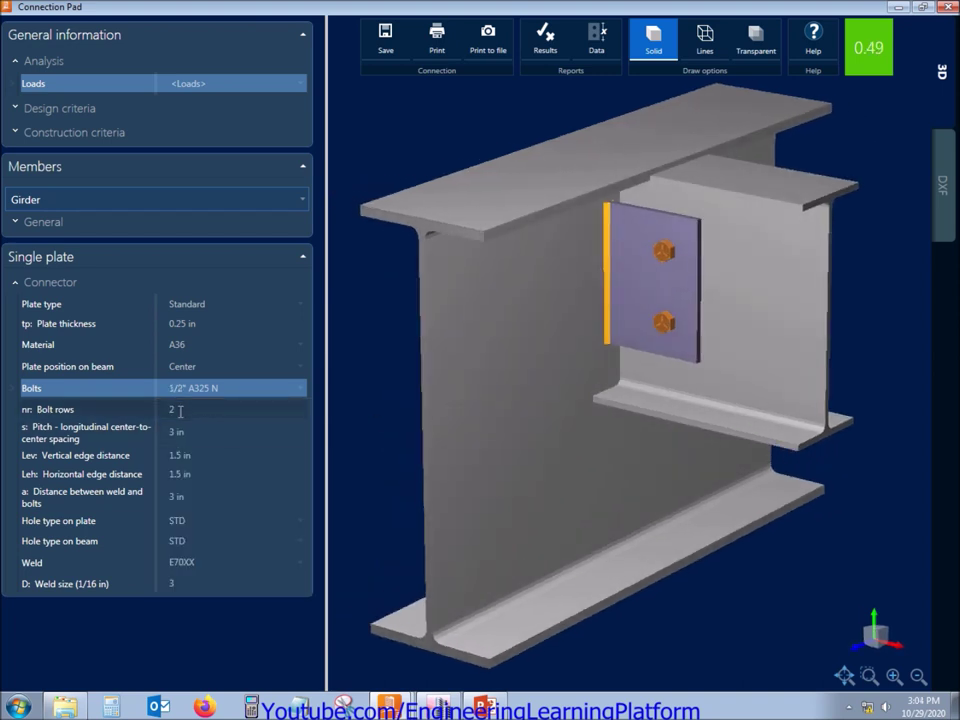
{"action": "left_click", "coordinate": [180, 410]}
Set the single plate to 2 bolt rows with a 2.5 in pitch.
{"action": "key", "text": "BackSpace"}
{"action": "type", "text": "3"}
{"action": "key", "text": "Tab"}
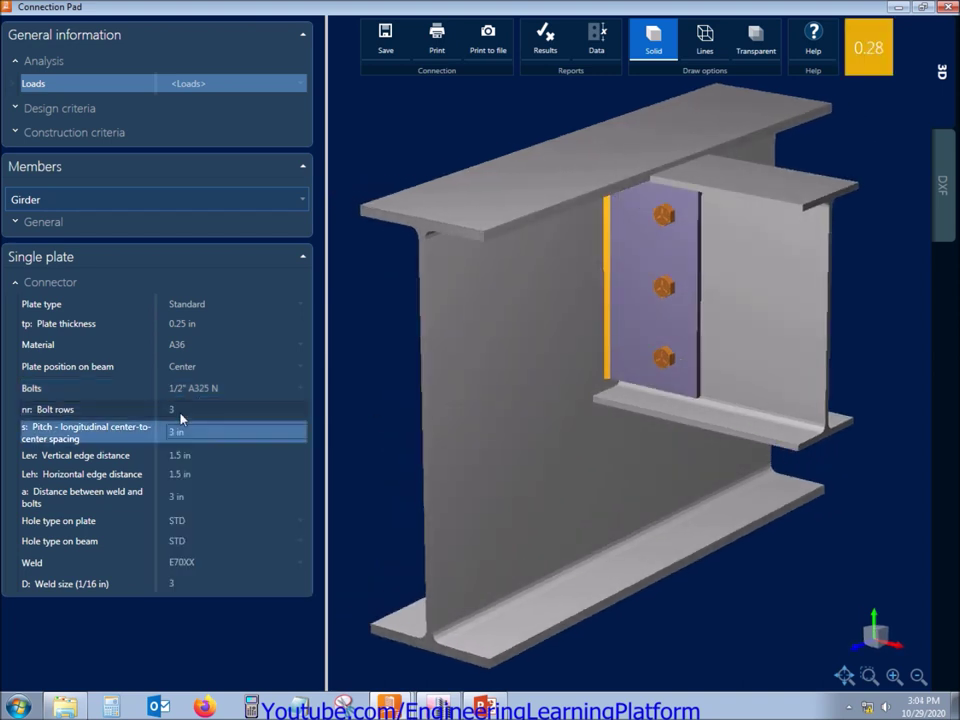
{"action": "left_click", "coordinate": [180, 410]}
{"action": "key", "text": "BackSpace"}
{"action": "type", "text": "2"}
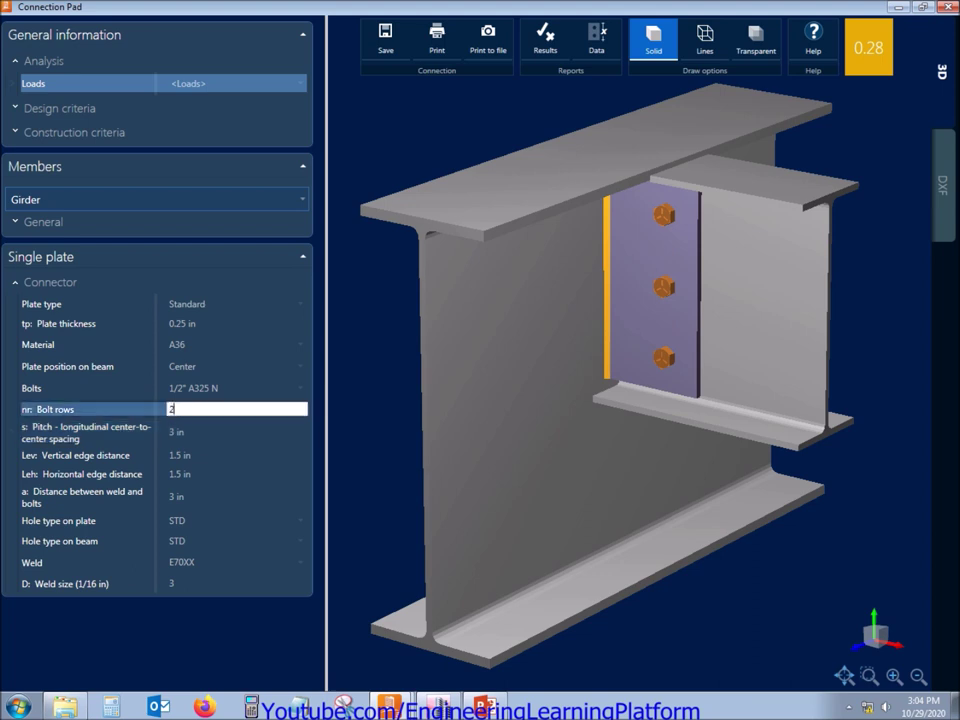
{"action": "key", "text": "Tab"}
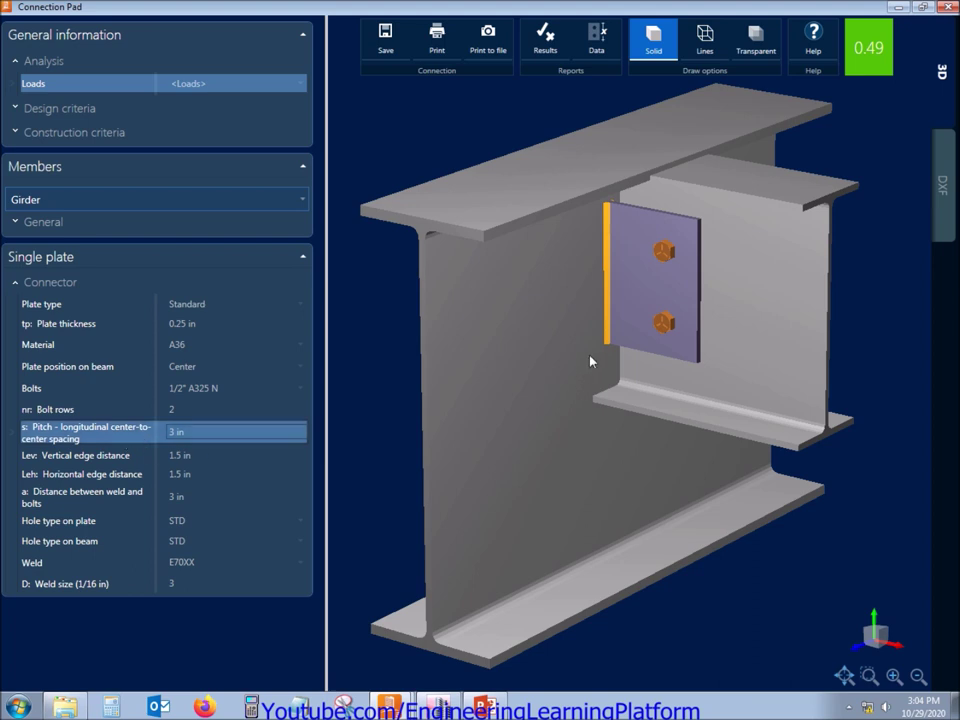
{"action": "left_click", "coordinate": [178, 432]}
{"action": "type", "text": "2"}
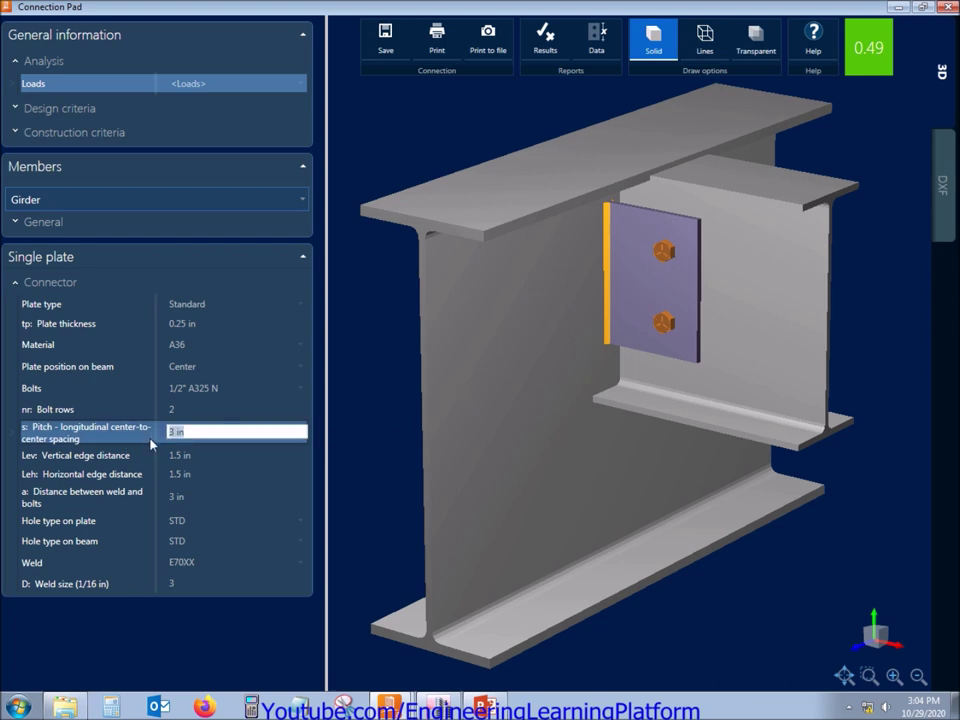
{"action": "type", "text": ".5"}
{"action": "key", "text": "Tab"}
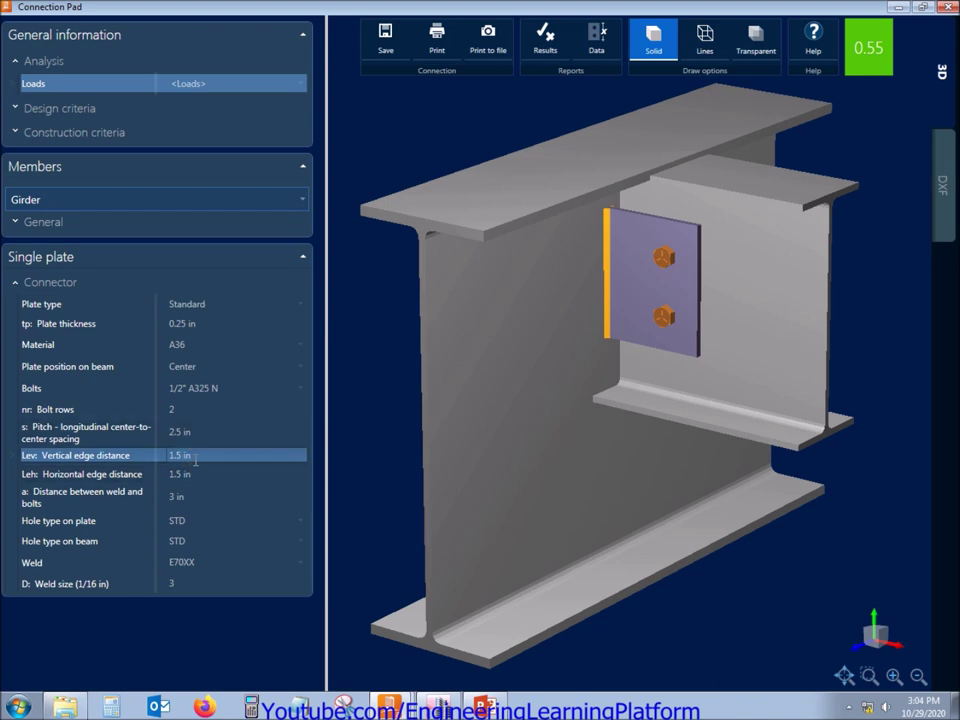
Keep the vertical and horizontal edge distances at 1.5 in after trying 3 in and 2 in.
{"action": "left_click", "coordinate": [196, 458]}
{"action": "type", "text": "3"}
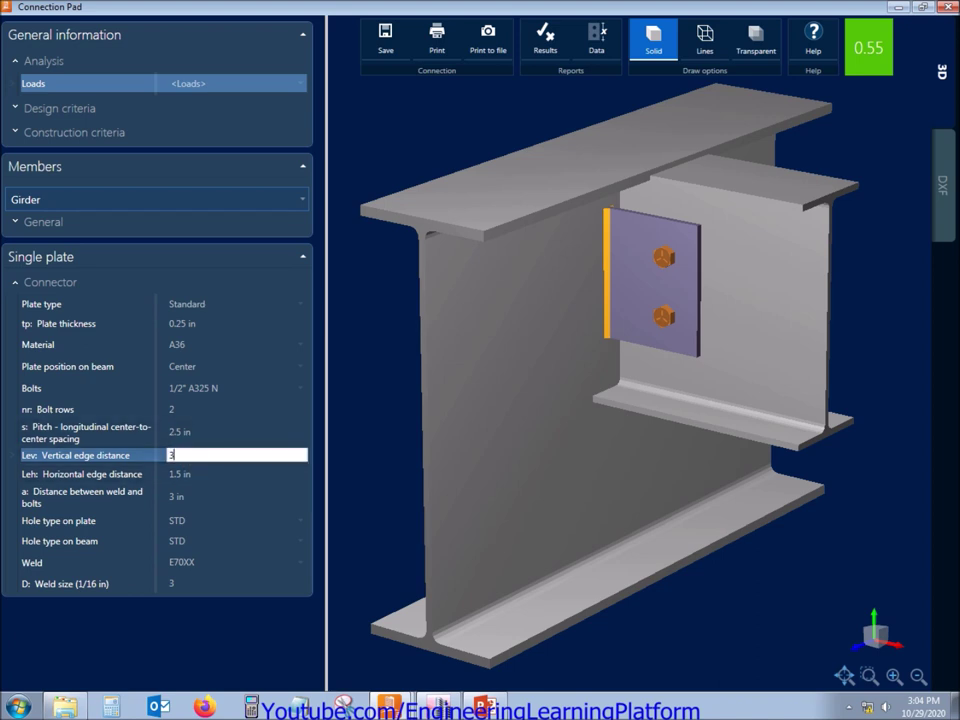
{"action": "key", "text": "Return"}
{"action": "left_click", "coordinate": [200, 455]}
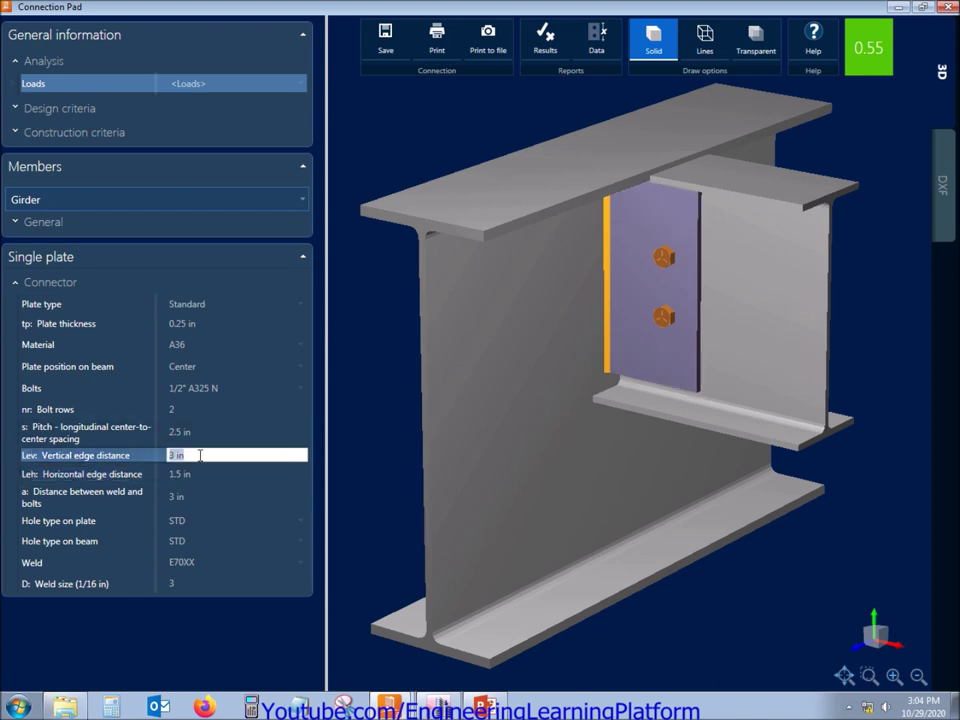
{"action": "type", "text": "1.5"}
{"action": "key", "text": "Return"}
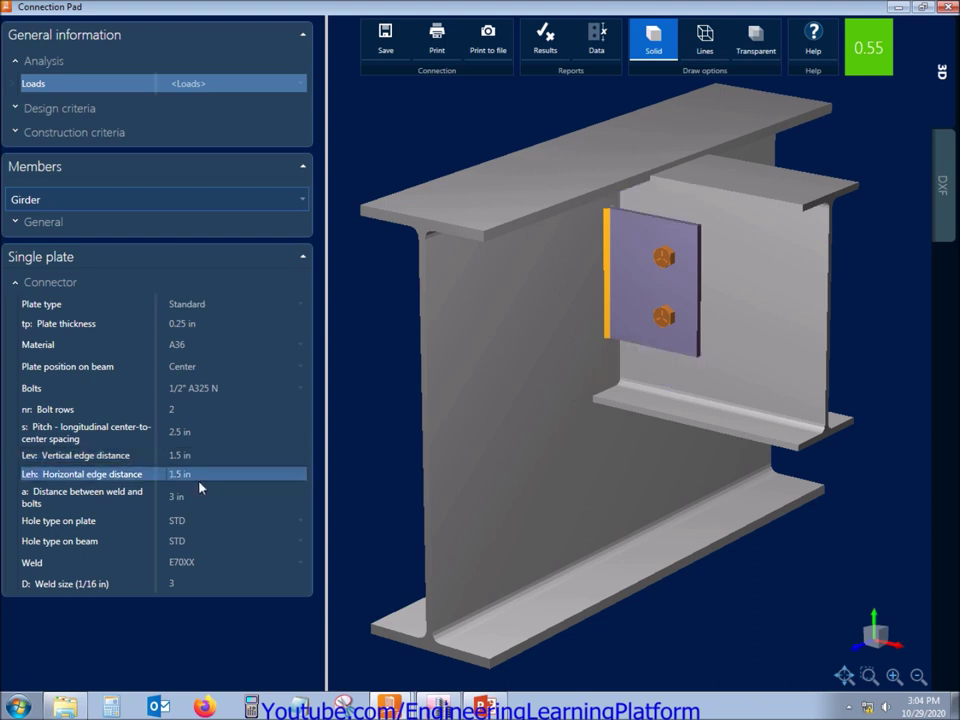
{"action": "left_click", "coordinate": [200, 476]}
{"action": "type", "text": "2"}
{"action": "key", "text": "Return"}
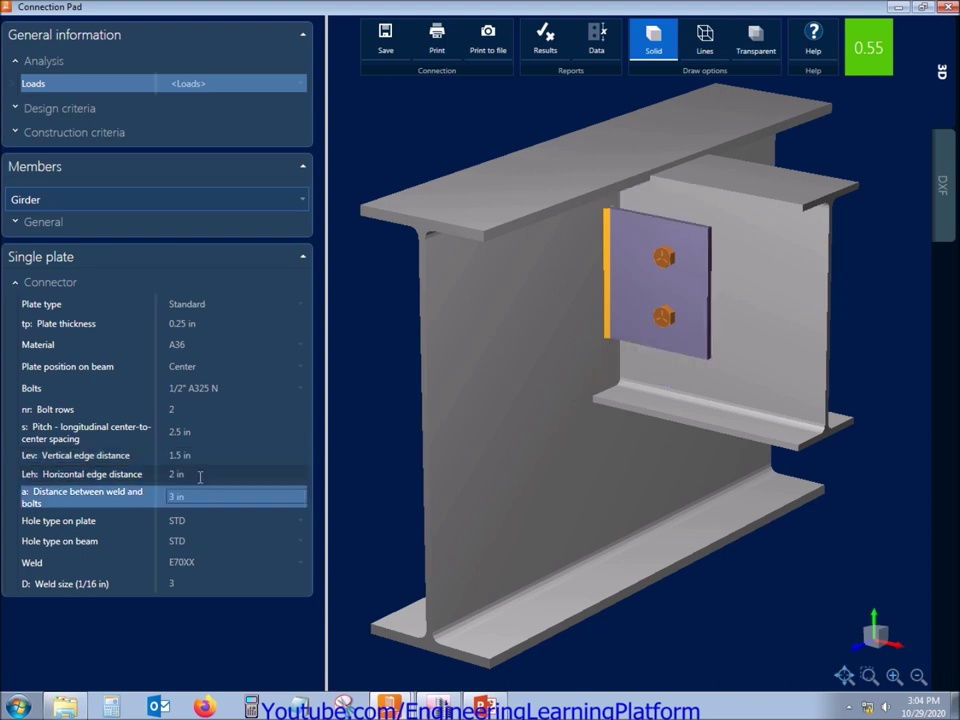
{"action": "left_click", "coordinate": [200, 476]}
{"action": "type", "text": "1.5"}
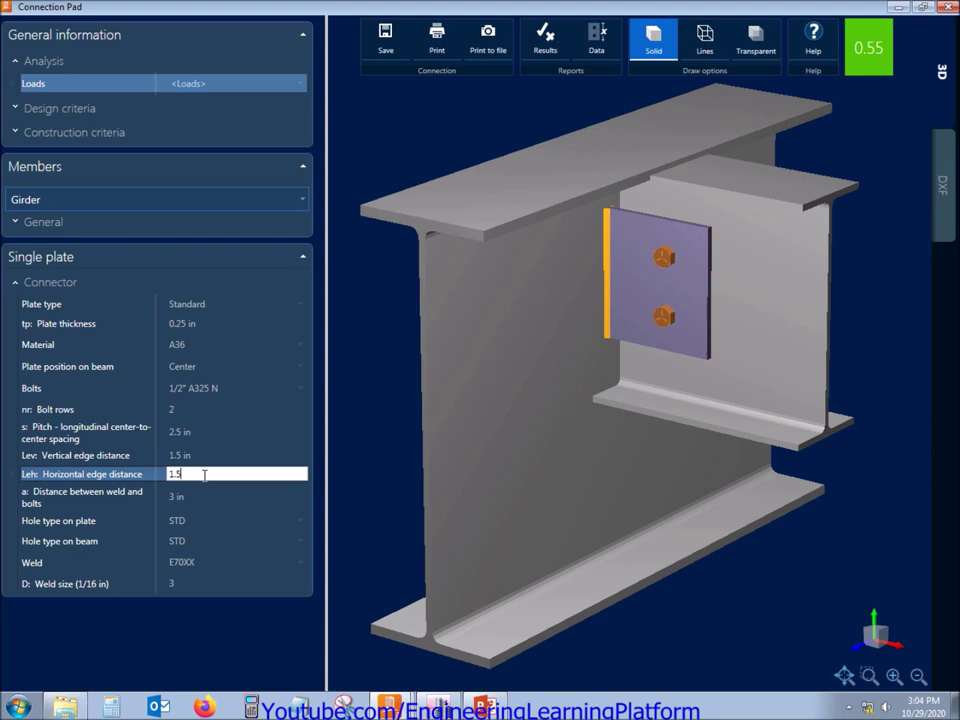
{"action": "key", "text": "Return"}
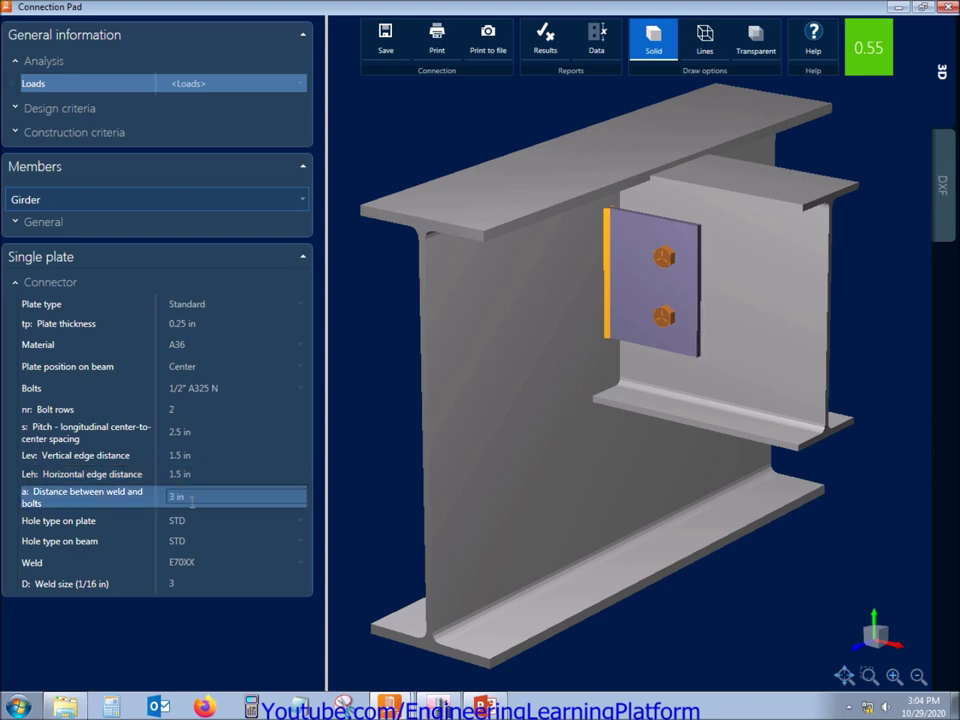
Set the weld-to-bolt distance to 2.5 in after trying 5 in.
{"action": "left_click", "coordinate": [191, 498]}
{"action": "type", "text": "5"}
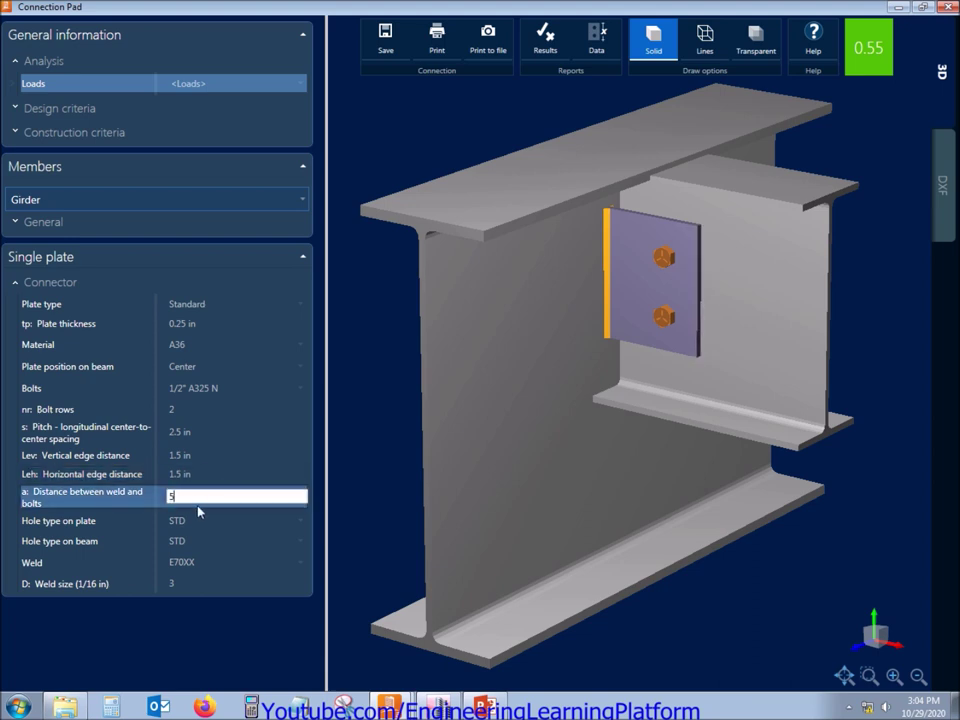
{"action": "key", "text": "Return"}
{"action": "left_click", "coordinate": [198, 501]}
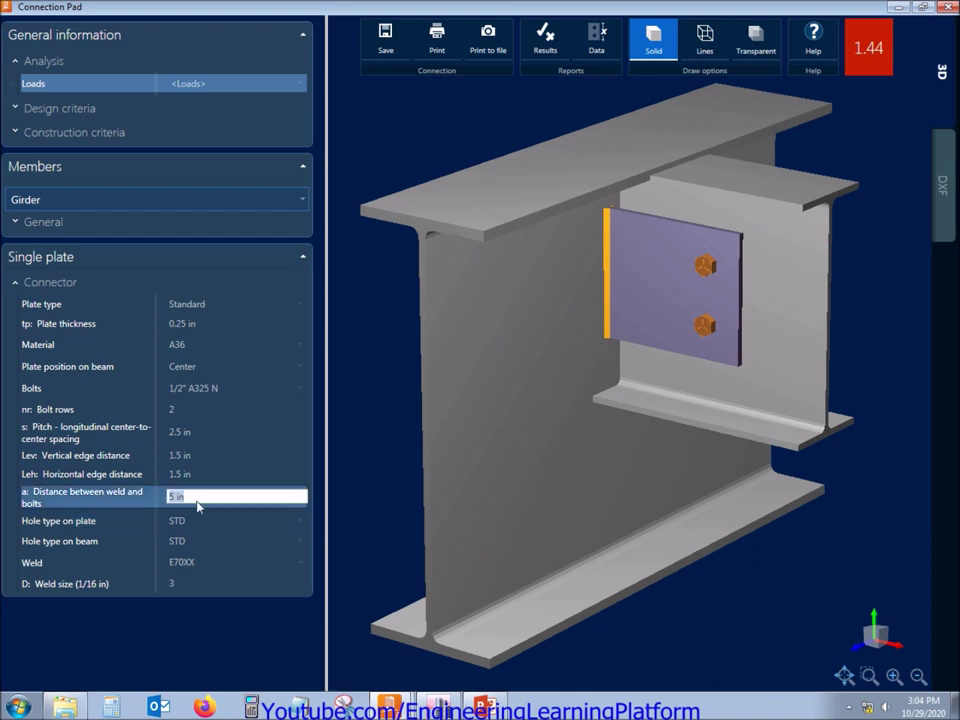
{"action": "type", "text": "2.5"}
{"action": "key", "text": "Return"}
{"action": "left_click", "coordinate": [172, 517]}
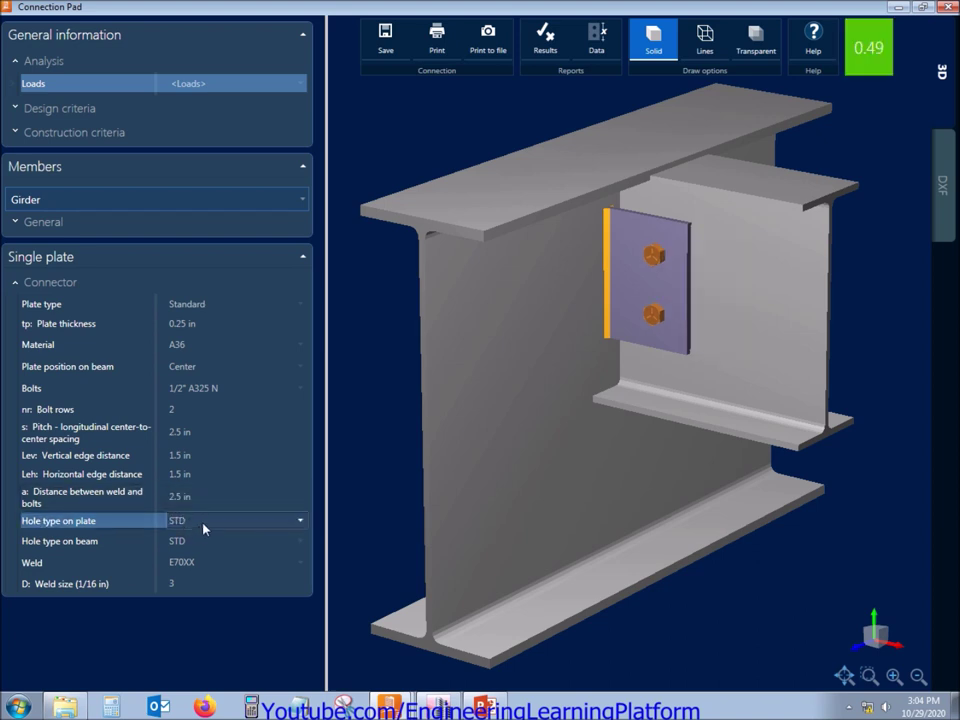
Keep standard holes and E70XX electrode, and set the weld size to 4 sixteenths.
{"action": "left_click", "coordinate": [197, 541]}
{"action": "left_click", "coordinate": [193, 562]}
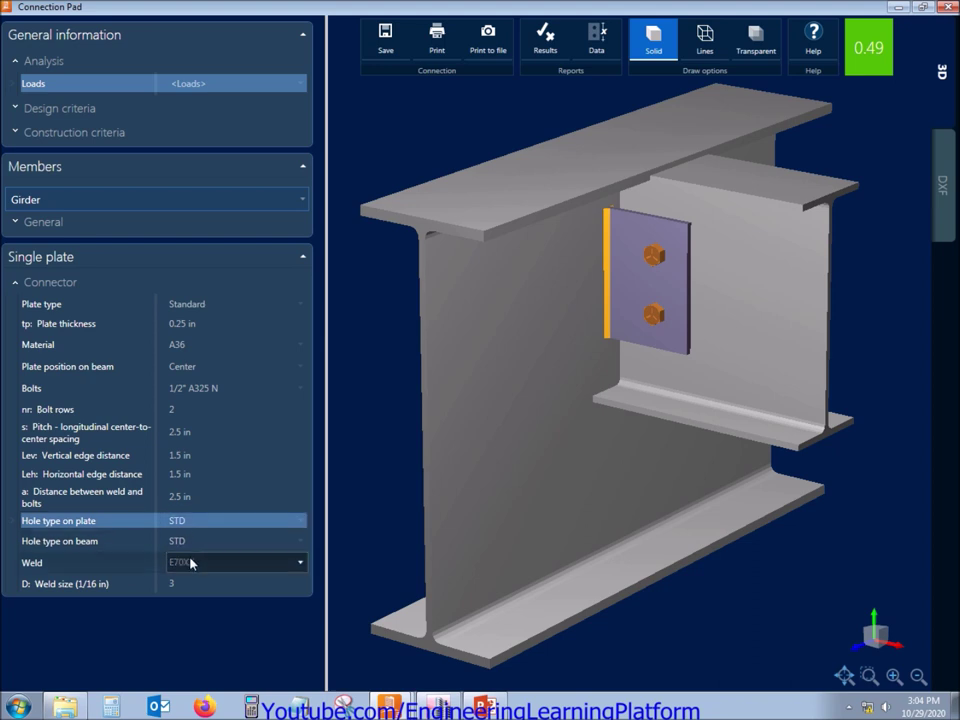
{"action": "left_click", "coordinate": [193, 562]}
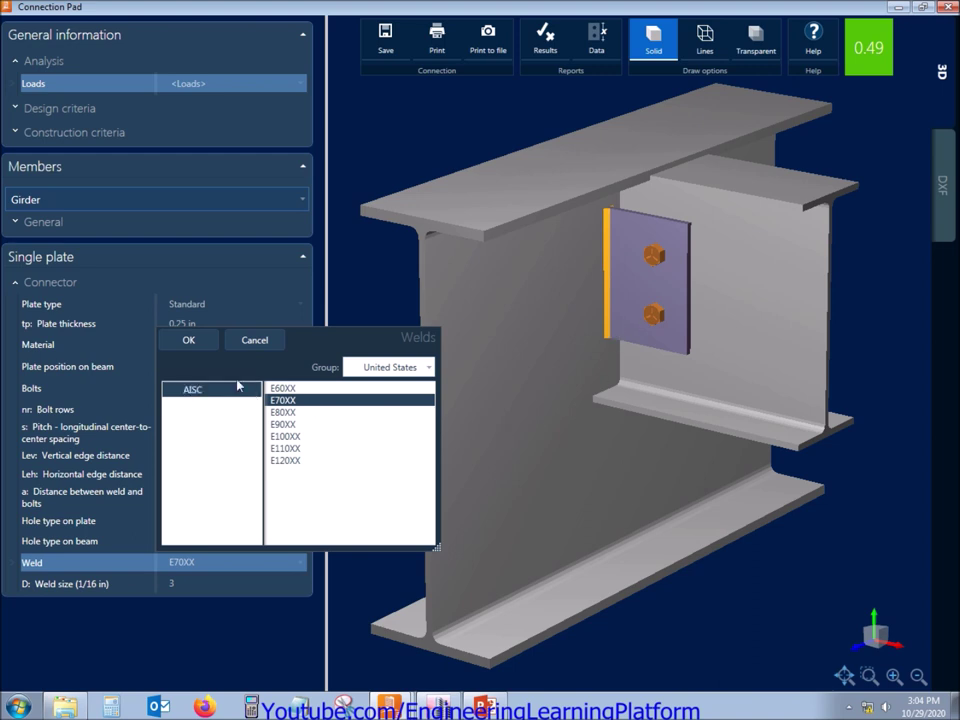
{"action": "left_click", "coordinate": [190, 340]}
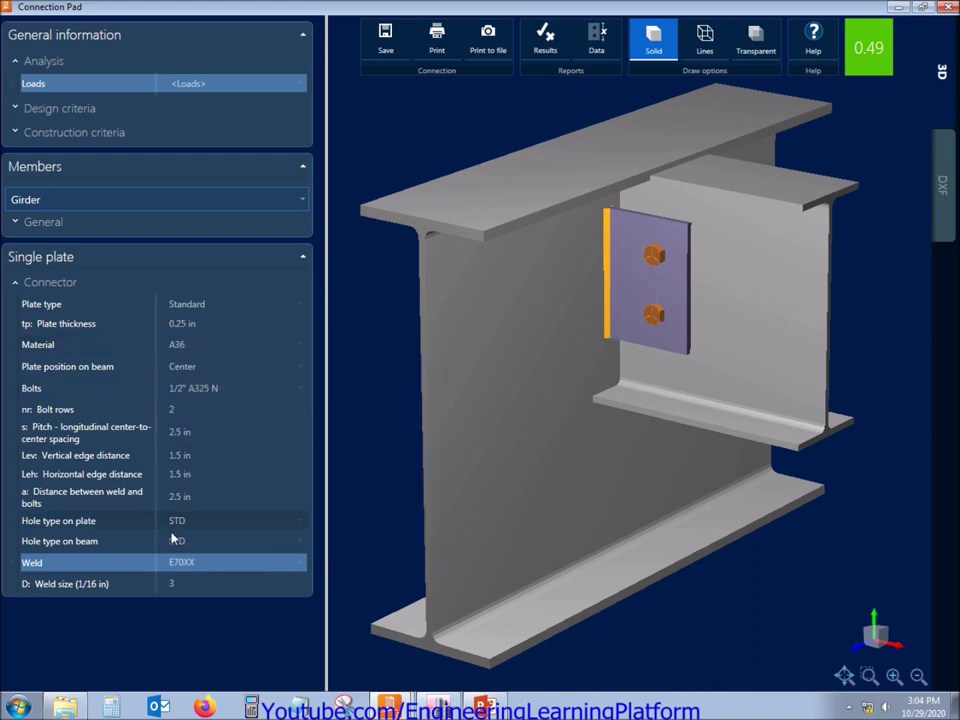
{"action": "left_click", "coordinate": [175, 583]}
{"action": "type", "text": "4"}
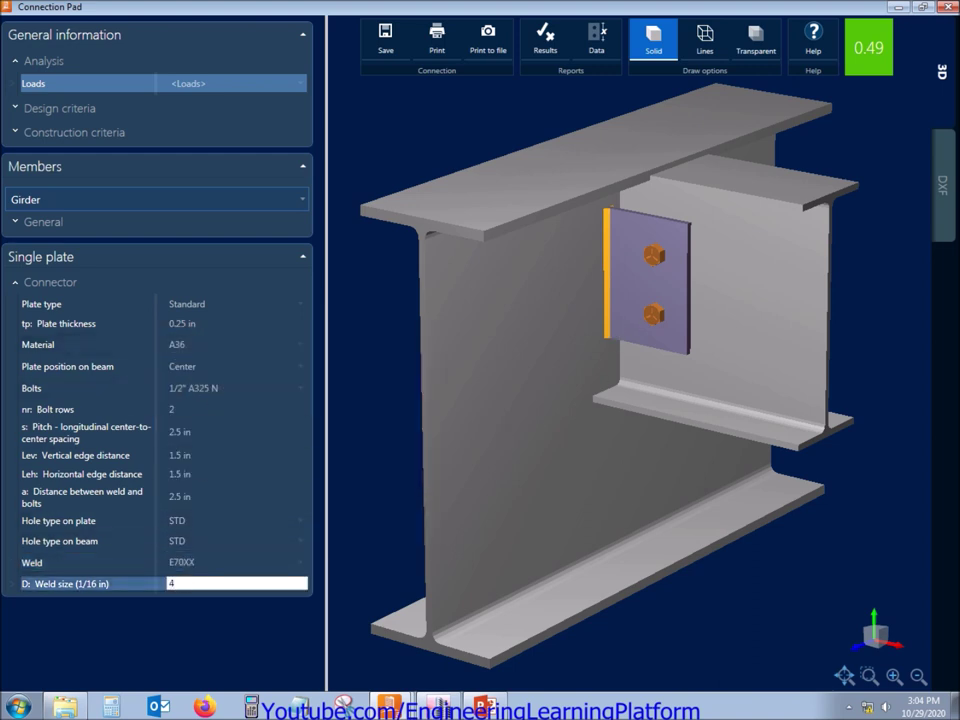
{"action": "key", "text": "Return"}
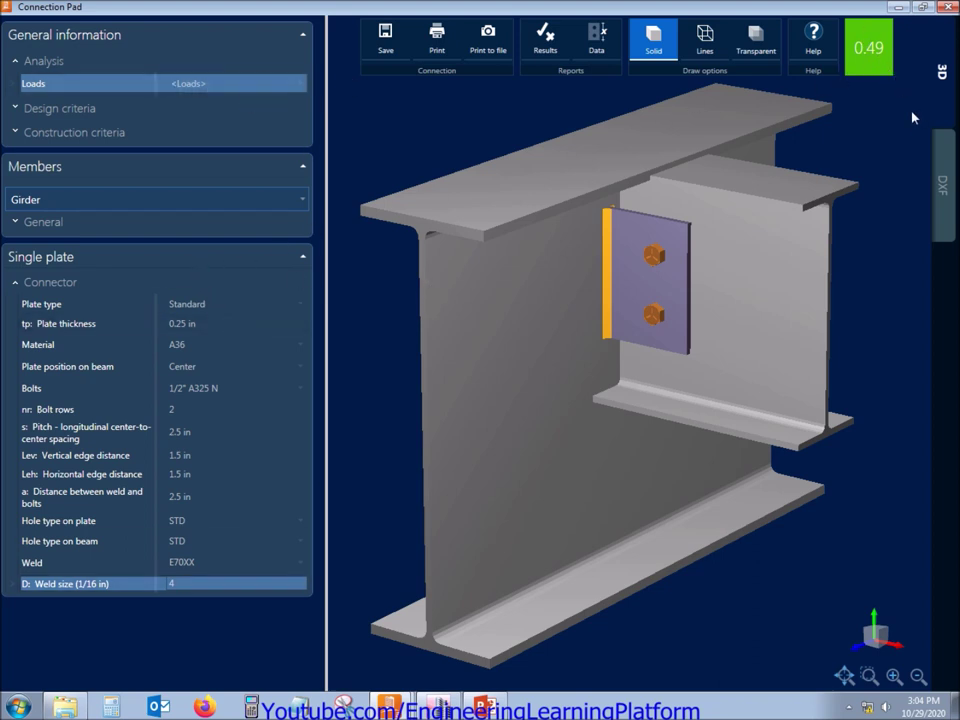
{"action": "left_click", "coordinate": [546, 40]}
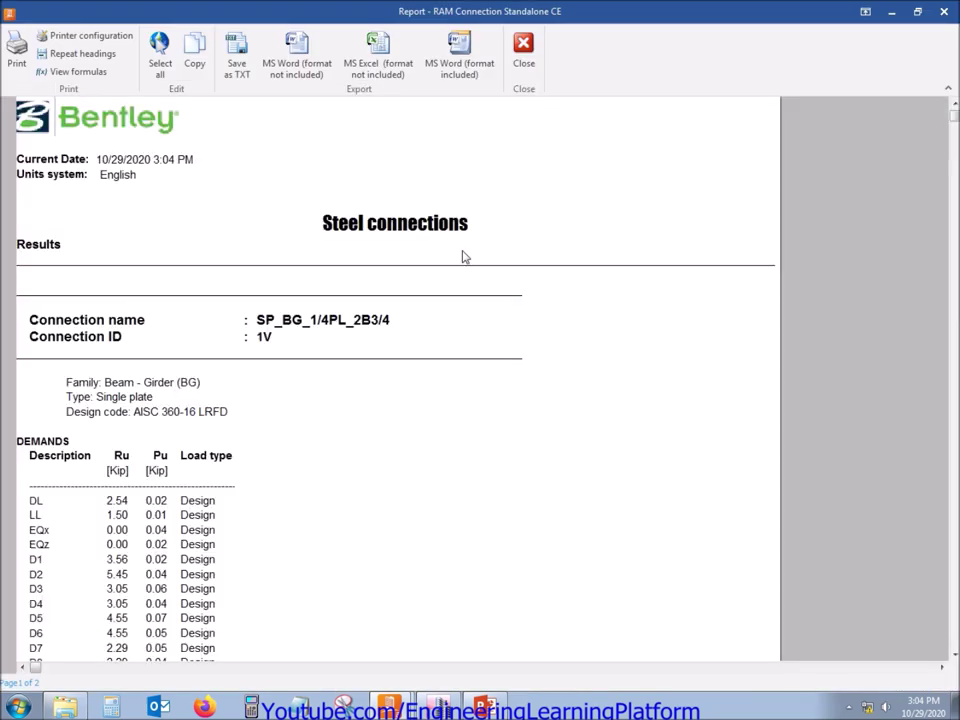
Review the results report's DEMANDS table, including the DL demand row.
{"action": "scroll", "coordinate": [462, 257], "scroll_direction": "down", "scroll_amount": 3}
{"action": "left_click", "coordinate": [142, 343]}
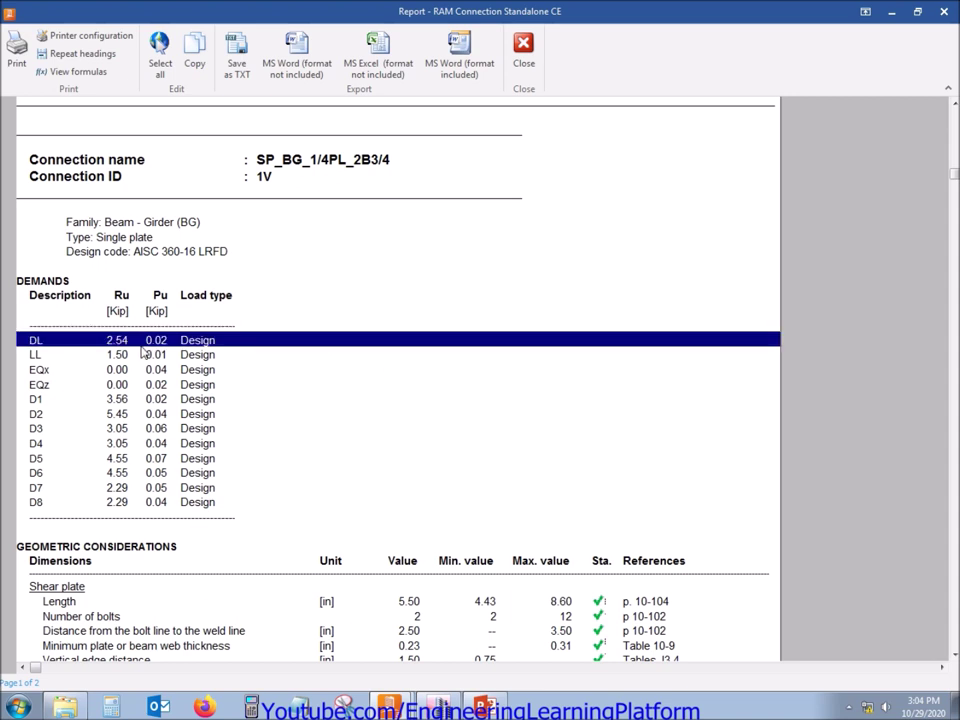
{"action": "left_click", "coordinate": [500, 250]}
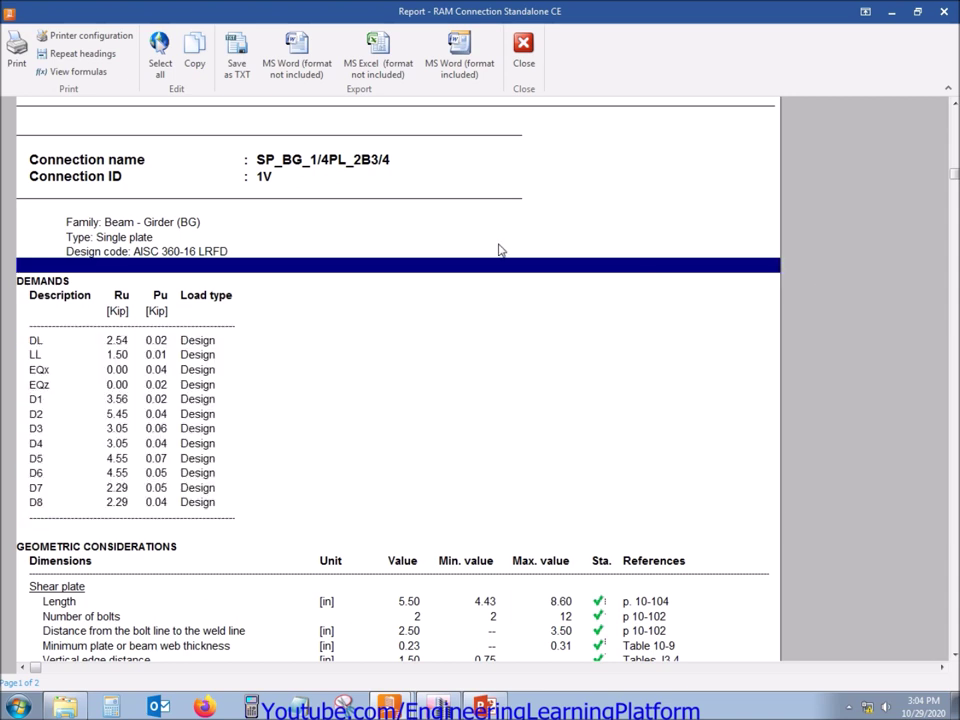
{"action": "left_click_drag", "start_coordinate": [955, 174], "coordinate": [955, 281]}
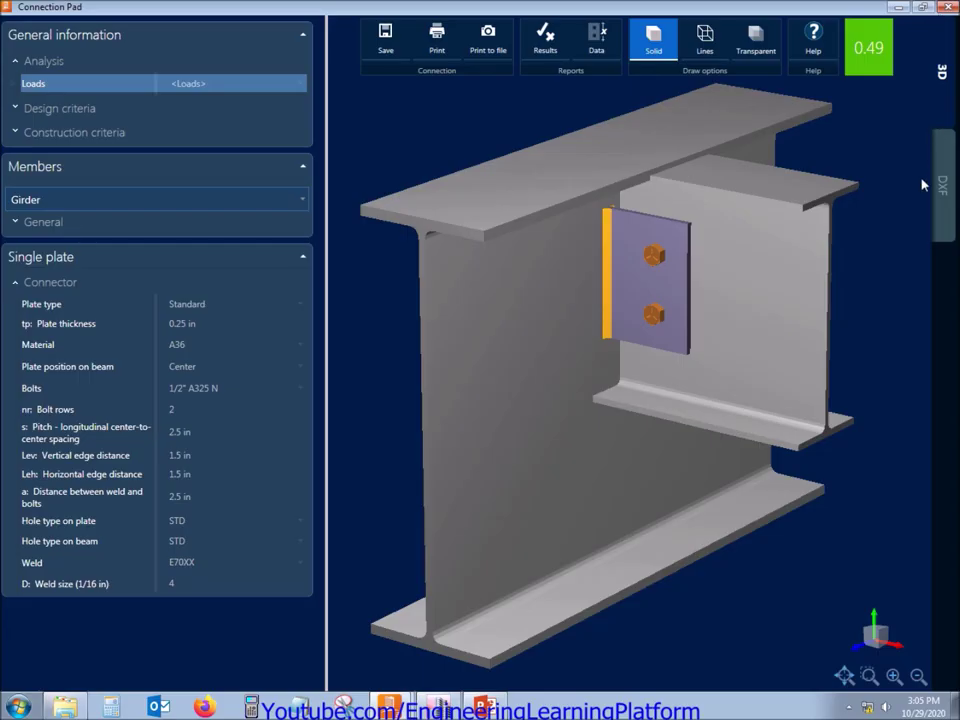
View the 2-D DXF detail drawings, then close the connection editor without saving changes.
{"action": "left_click", "coordinate": [941, 183]}
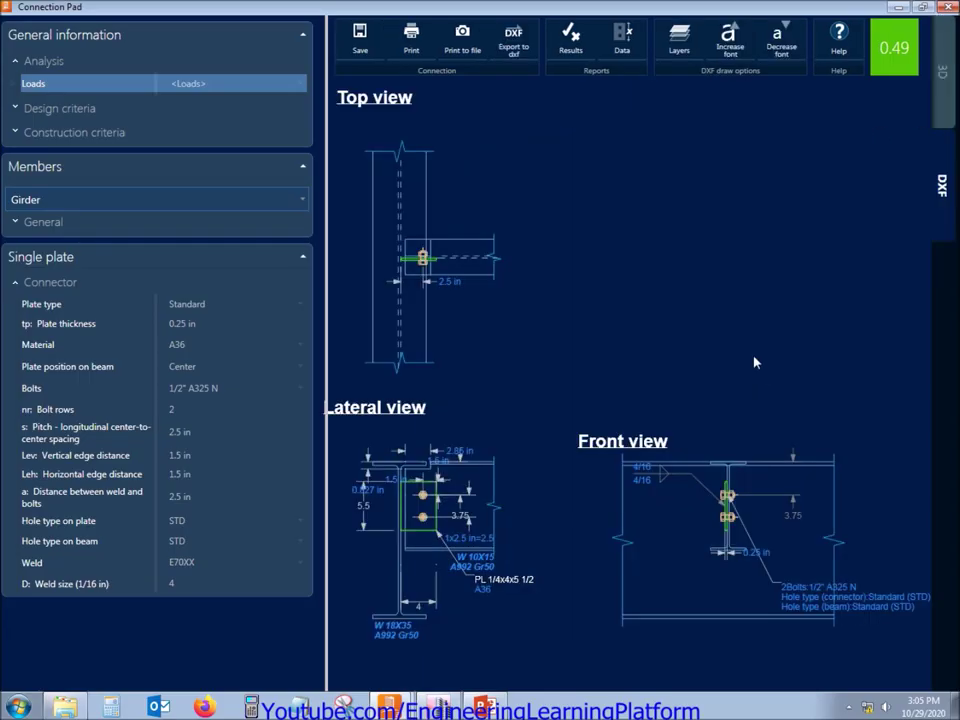
{"action": "scroll", "coordinate": [642, 418], "scroll_direction": "down", "scroll_amount": 1}
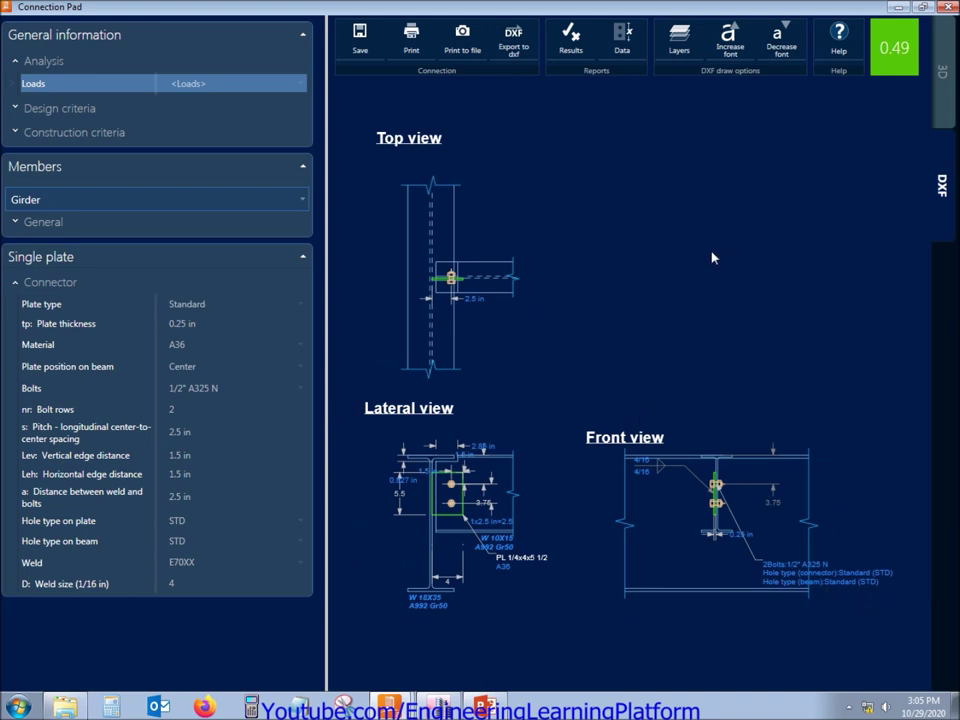
{"action": "left_click", "coordinate": [946, 7]}
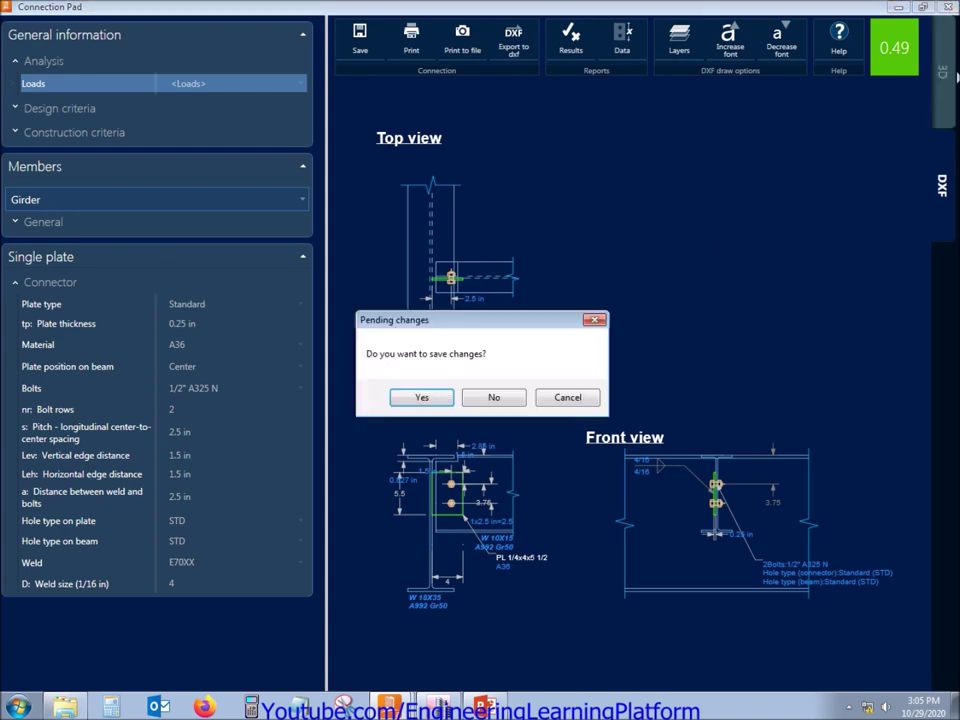
{"action": "left_click", "coordinate": [494, 400]}
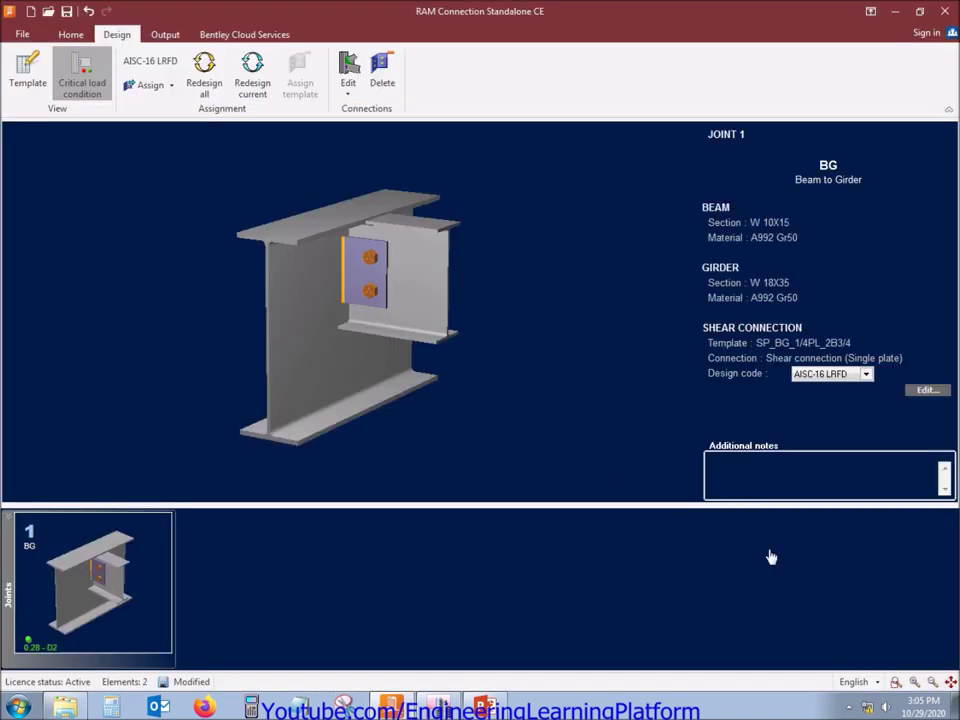
{"action": "left_click", "coordinate": [848, 706]}
{"action": "right_click", "coordinate": [829, 641]}
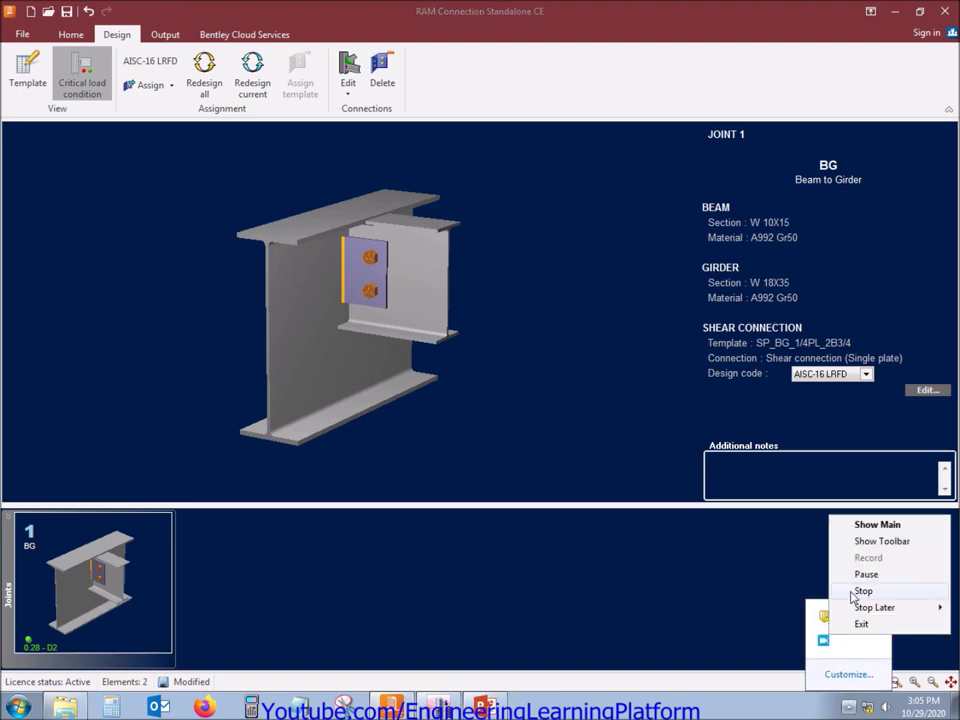